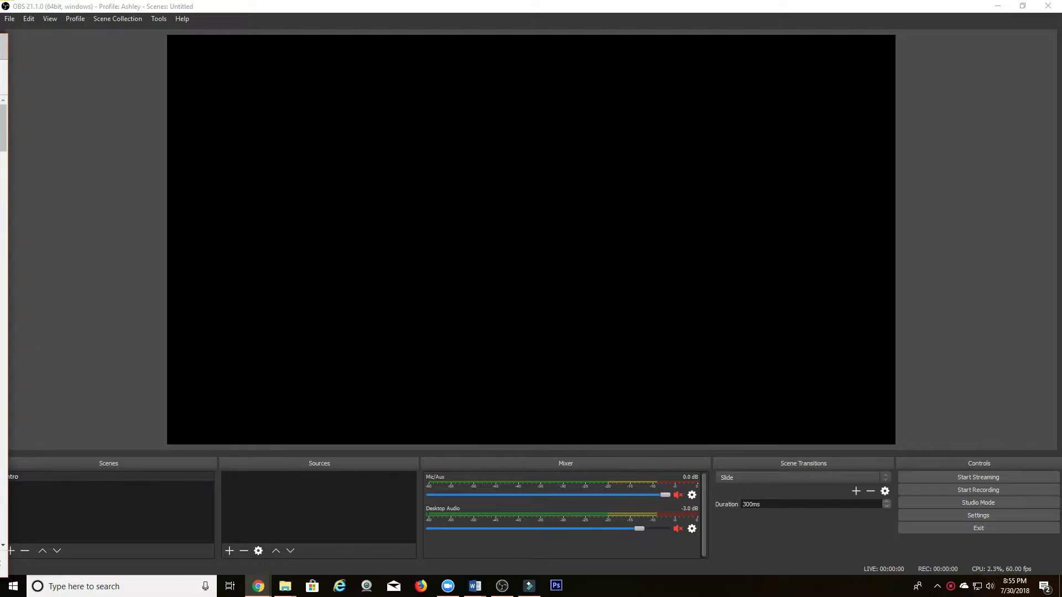
Add a new media source named "Intro Video" to the Intro scene.
left_click(238, 391)
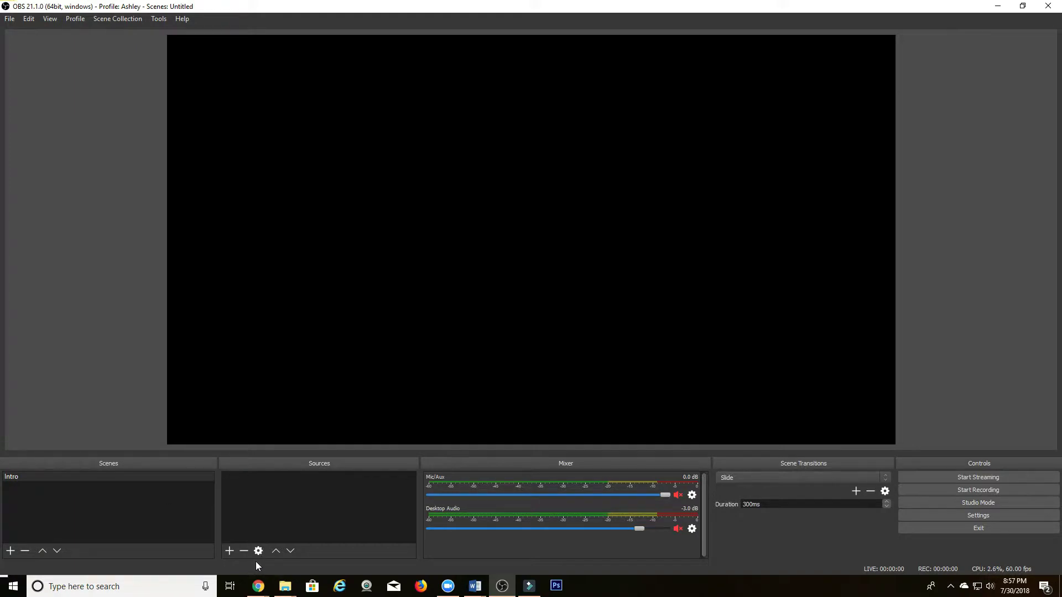
left_click(229, 551)
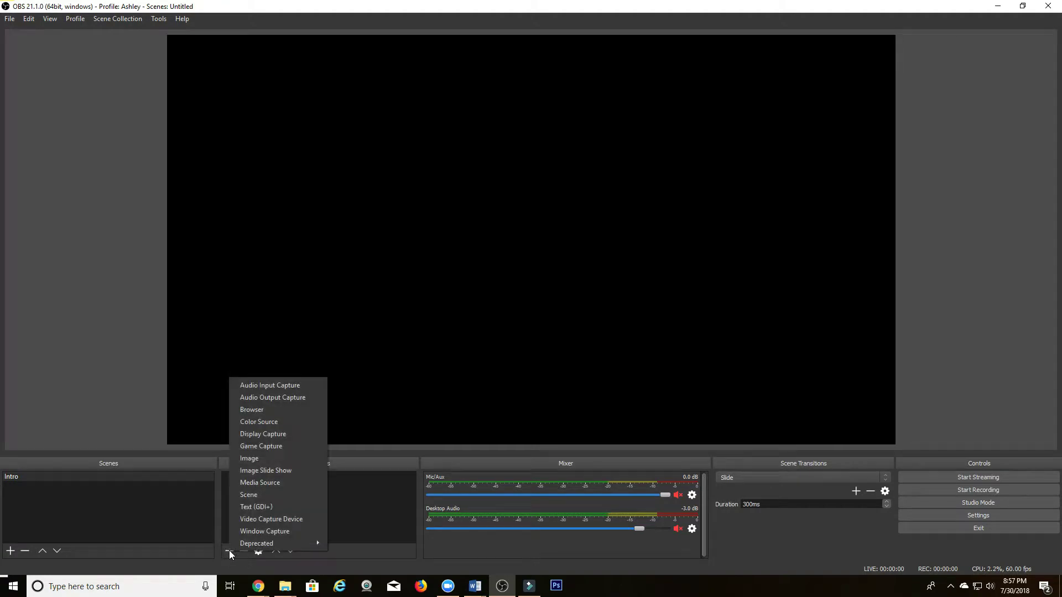
left_click(333, 506)
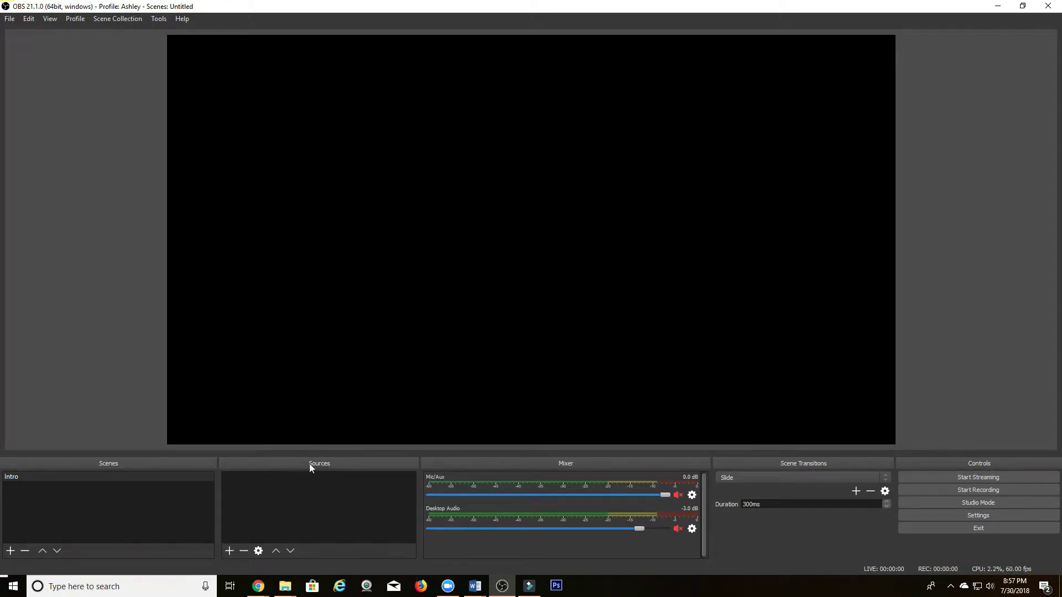
left_click(228, 550)
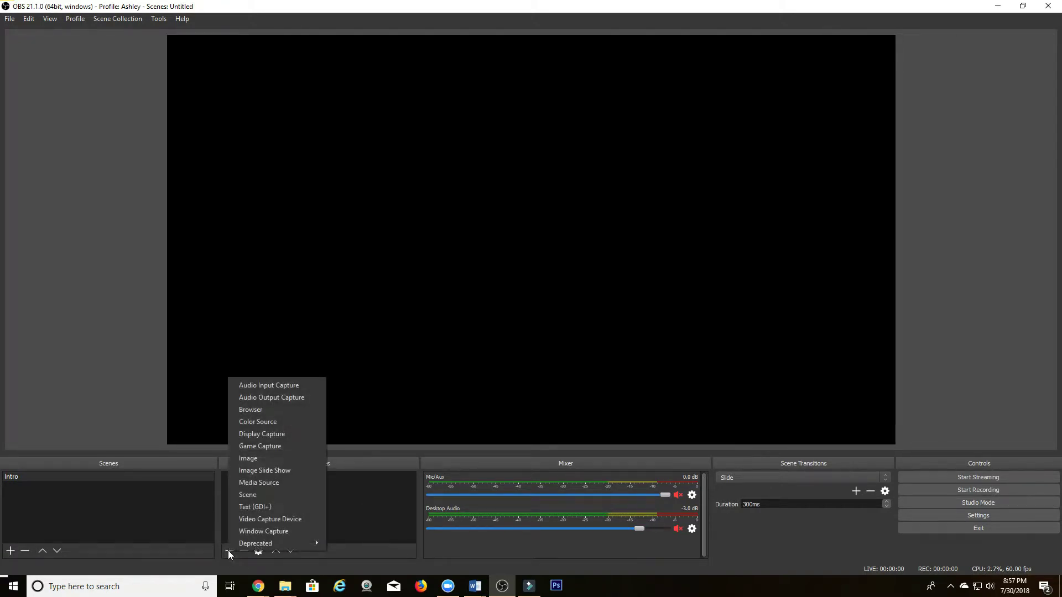
left_click(270, 482)
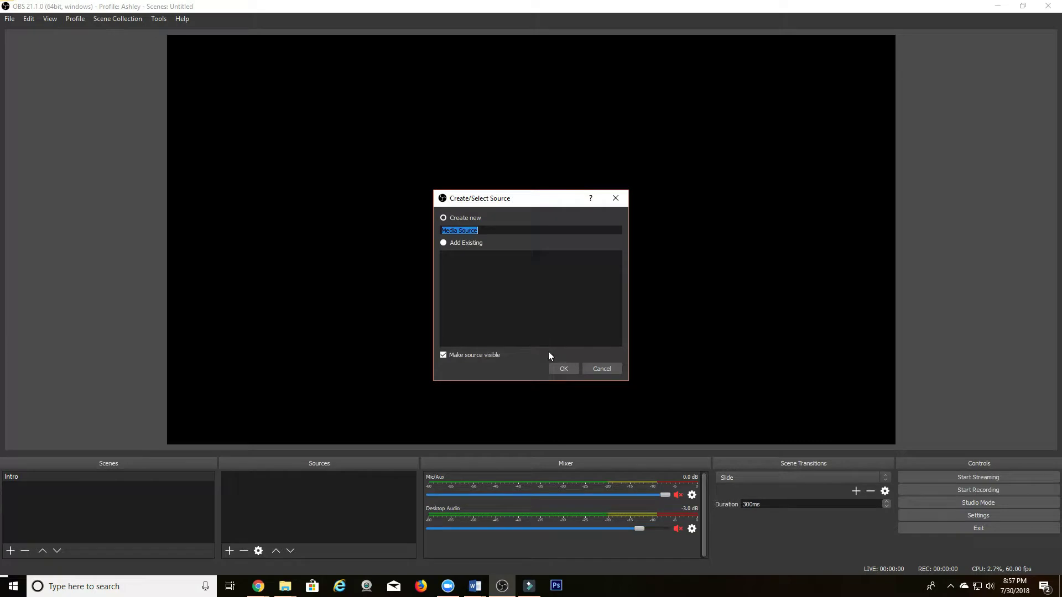
type("Intro Video")
left_click(564, 369)
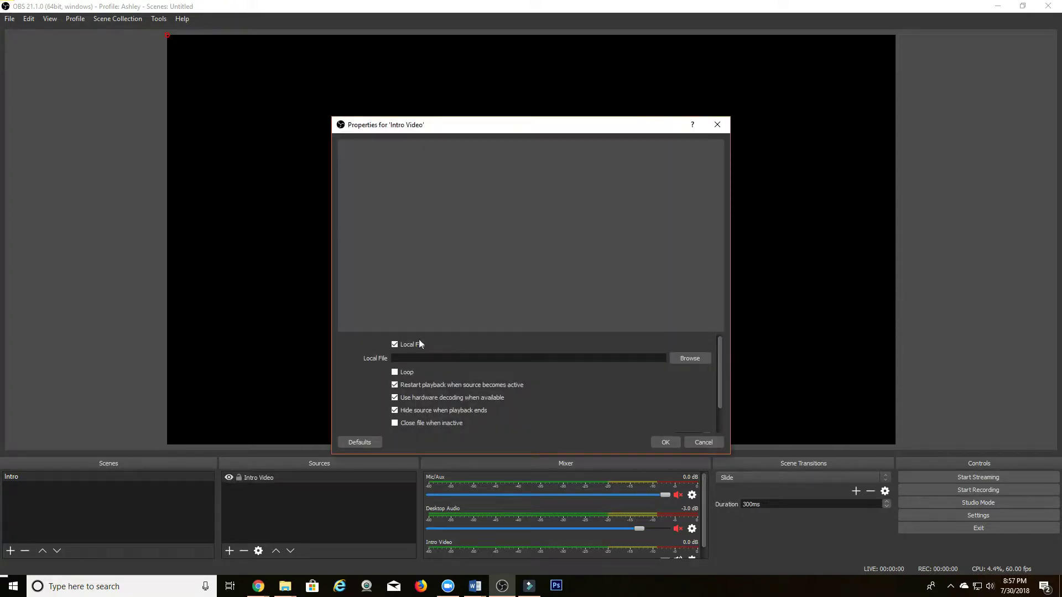
Use the Opening Teaser video as the Intro Video source's local file and have the file close when inactive.
left_click(679, 360)
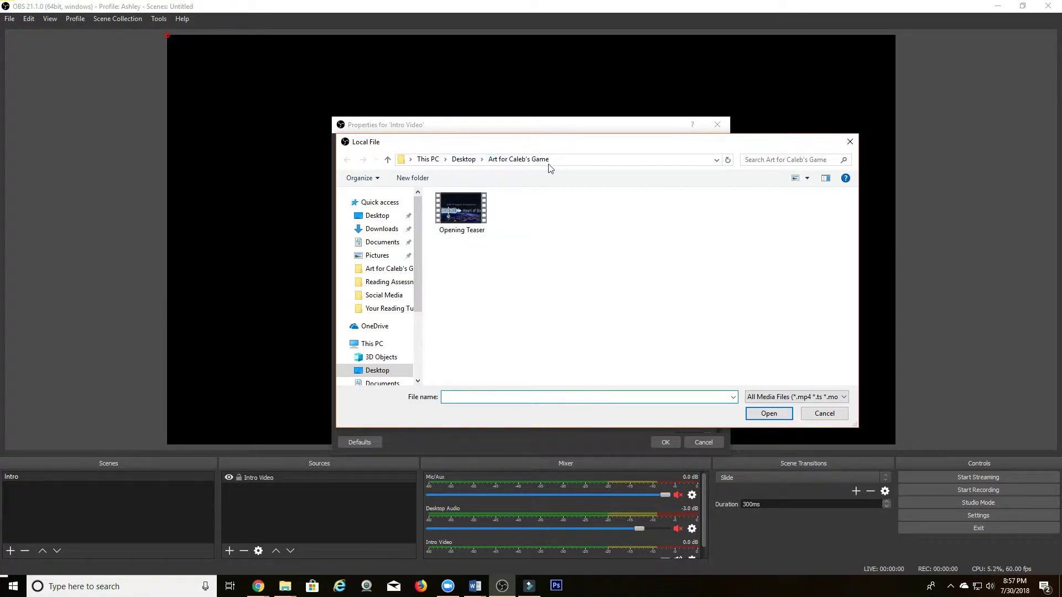
double_click(474, 220)
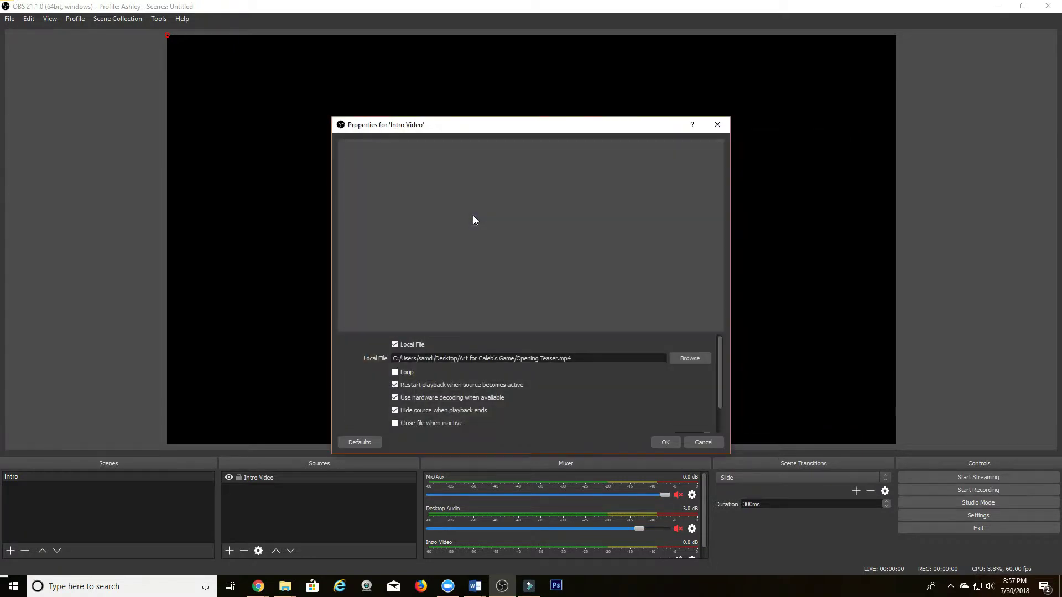
left_click(395, 424)
left_click(669, 445)
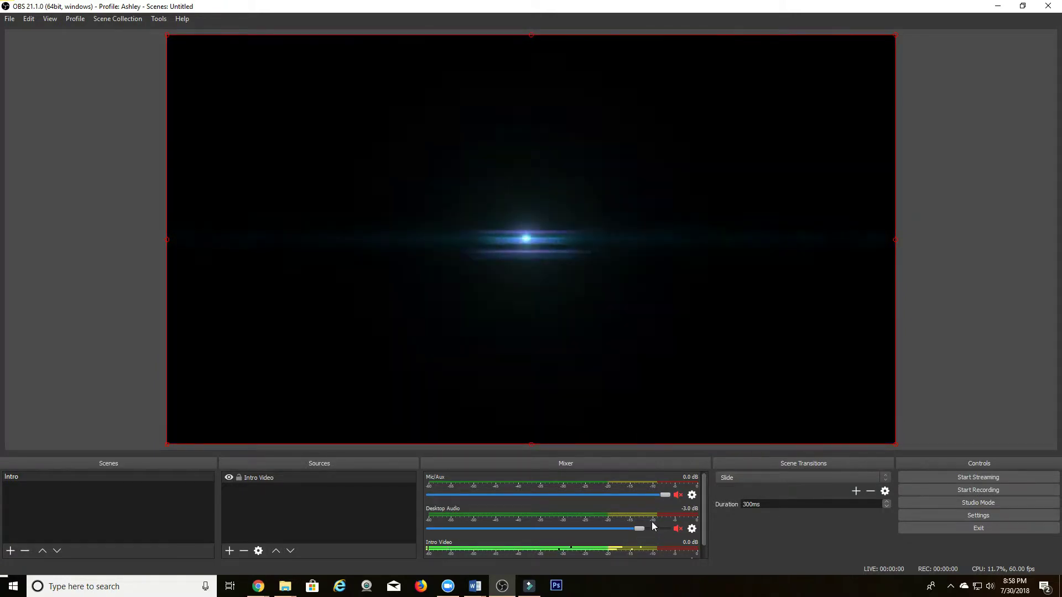
Lower the mixer volume of Desktop Audio to -6.8 dB and of Intro Video to -12.5 dB.
scroll(651, 522, "down", 1)
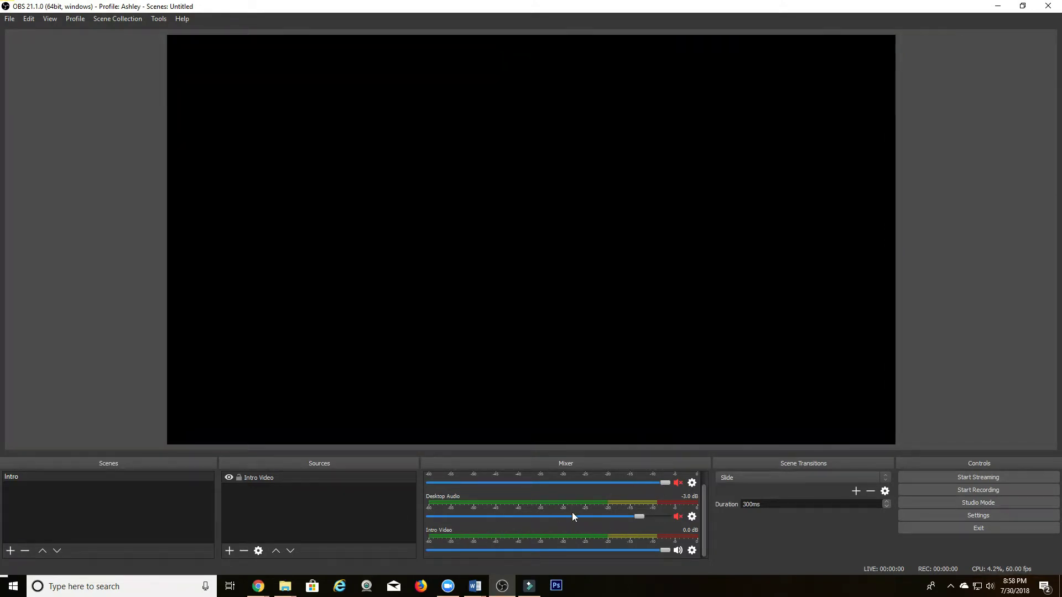
scroll(648, 538, "up", 1)
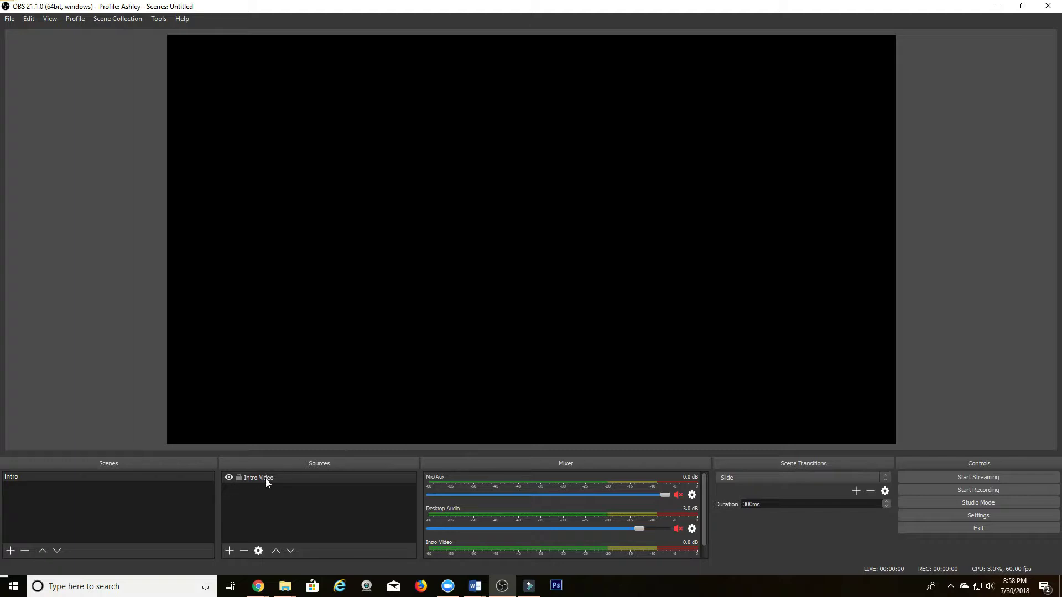
scroll(571, 525, "down", 2)
scroll(701, 512, "down", 1)
scroll(674, 500, "up", 1)
scroll(635, 511, "down", 1)
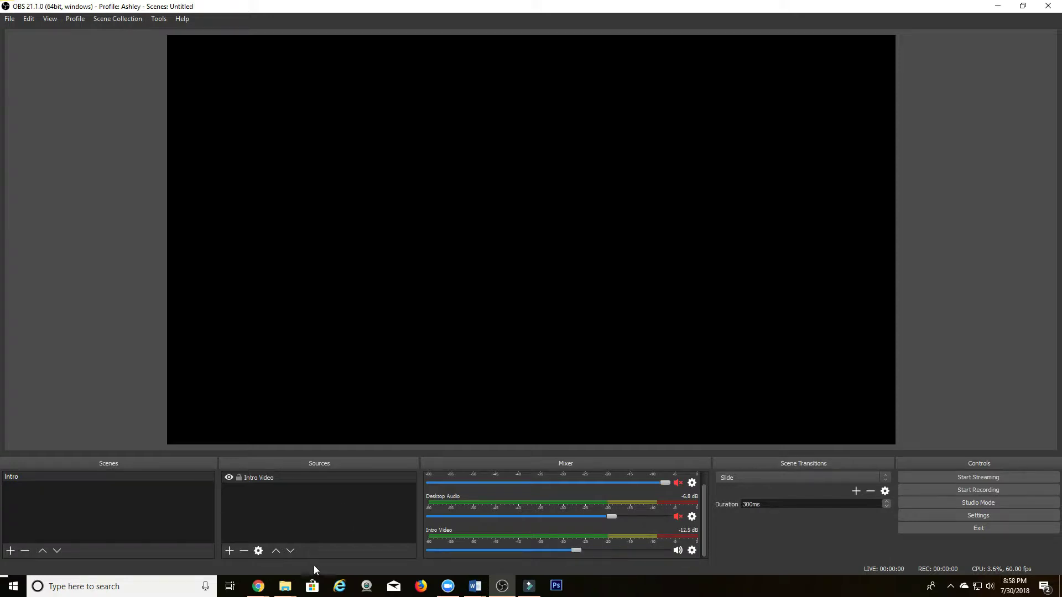
Create a scene named "Starting Soon" and place it above Intro in the scene order.
left_click(10, 551)
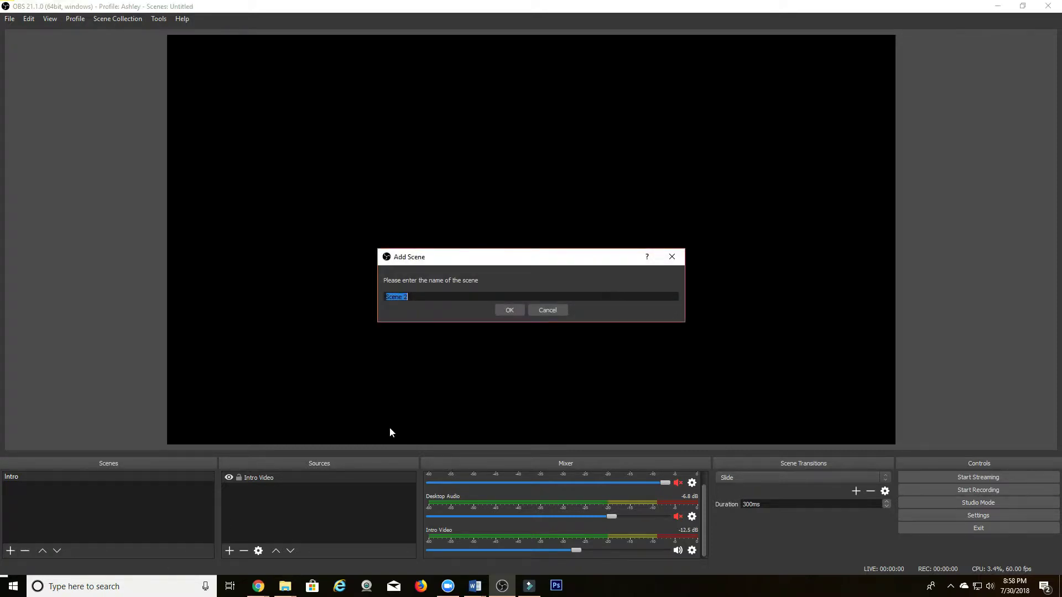
type("Starting Soon")
left_click(510, 310)
left_click_drag(43, 486, 63, 477)
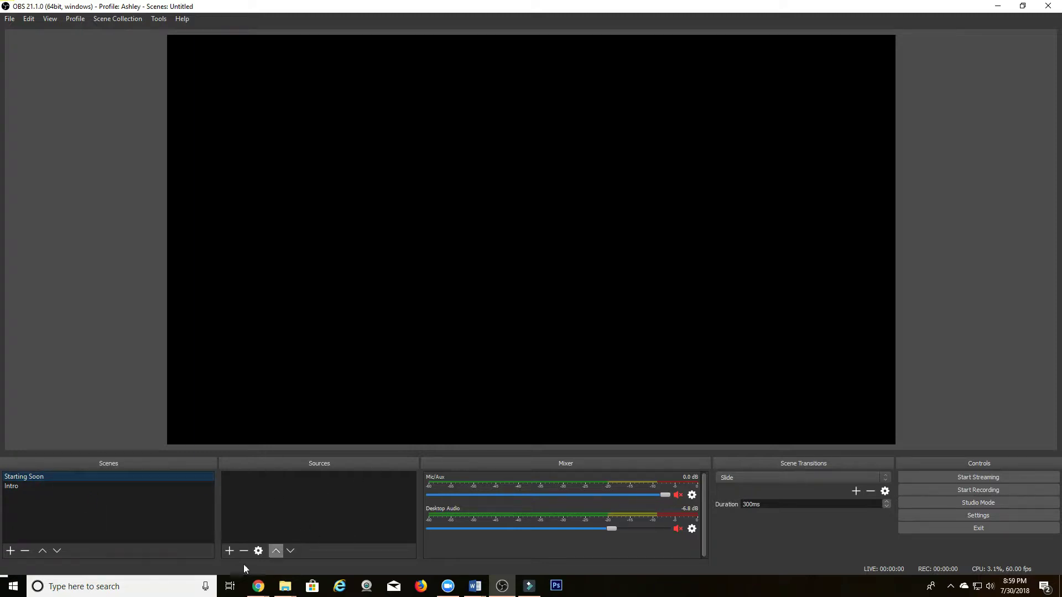
Add a new image source named "Starting Soon Screen" to the Starting Soon scene.
left_click(229, 551)
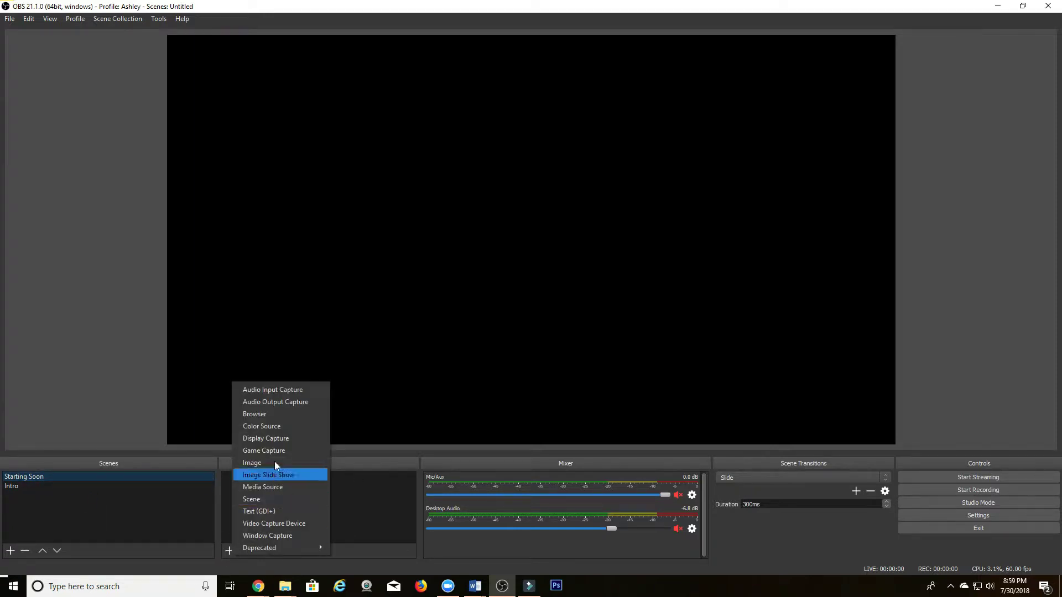
left_click(265, 462)
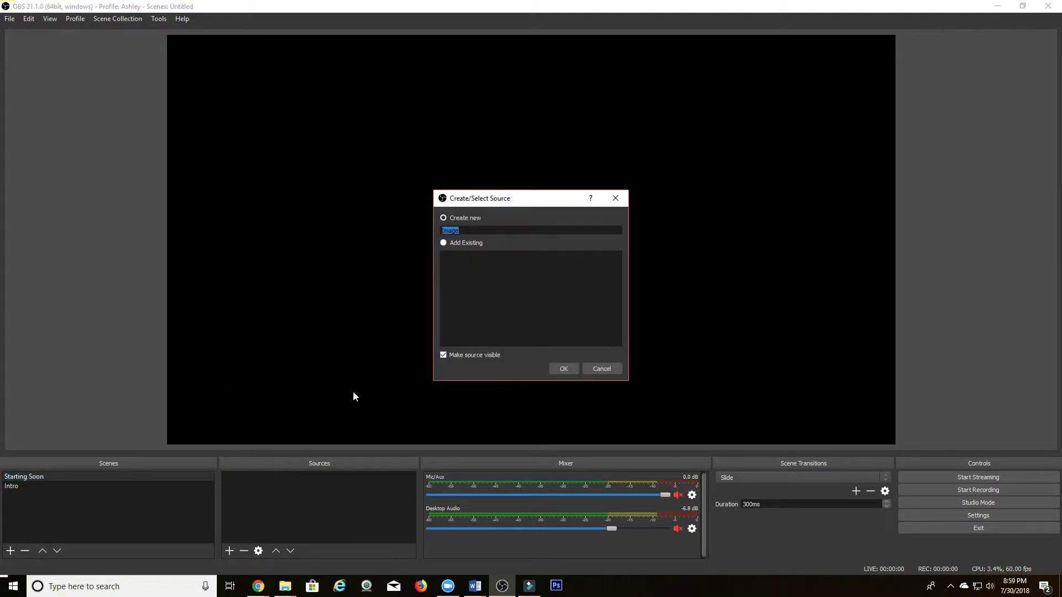
type("Starting SAo")
key("BackSpace")
key("BackSpace")
type("oon Screen")
left_click(570, 366)
Load Starting Soon Screen.jpg as the image file of the new source and accept its properties.
left_click(710, 361)
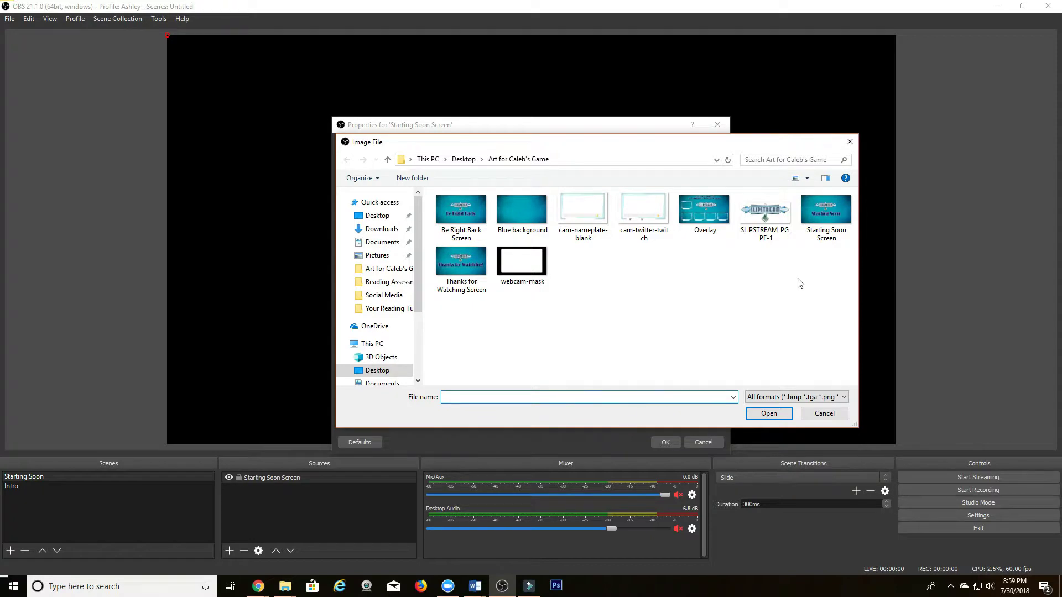
double_click(826, 213)
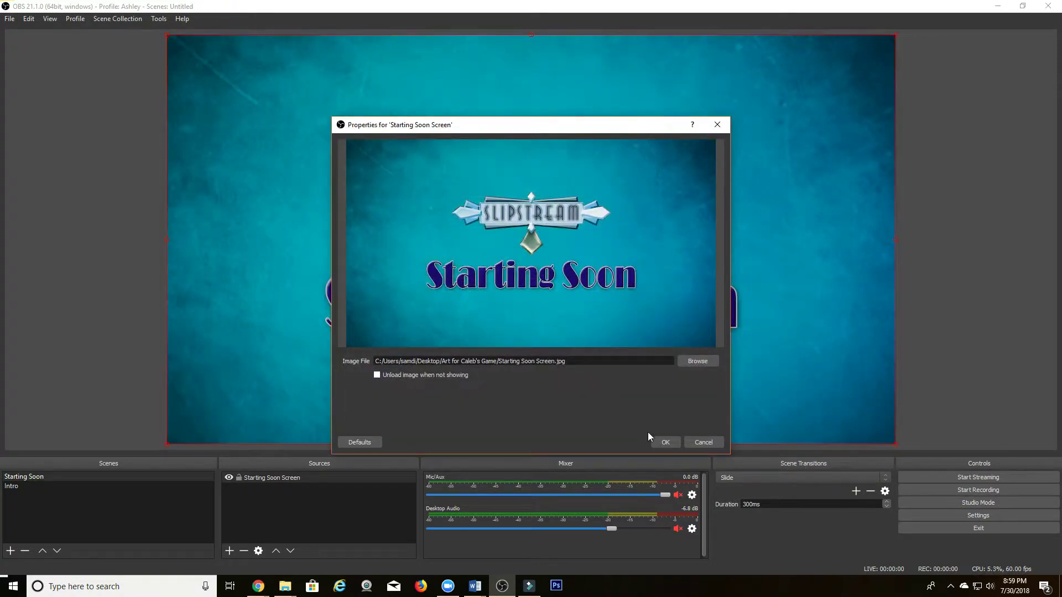
left_click(666, 442)
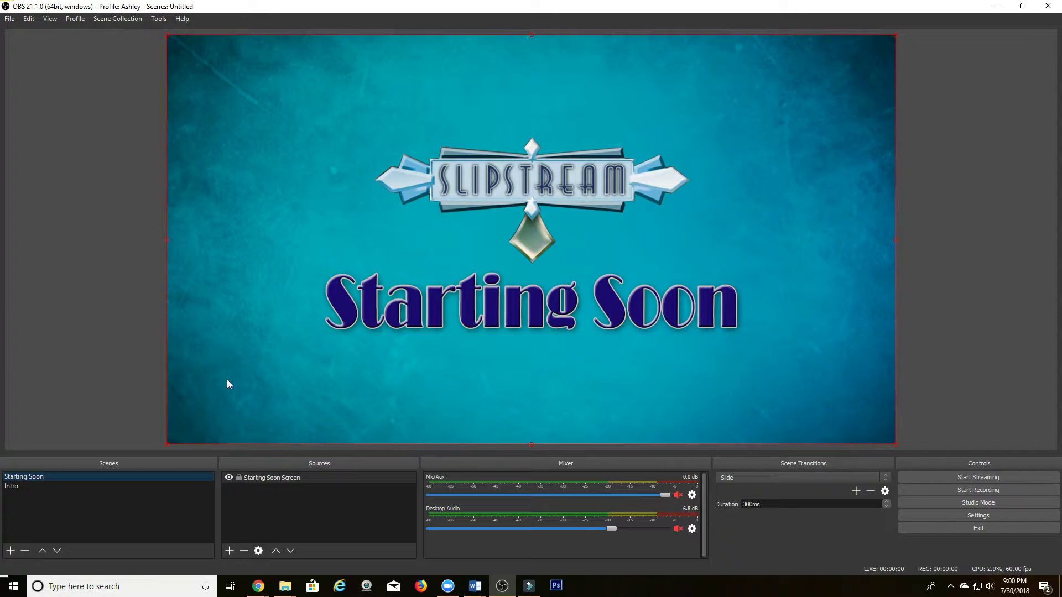
Add a media source named "Music" to the Starting Soon scene and set it to loop.
left_click(232, 550)
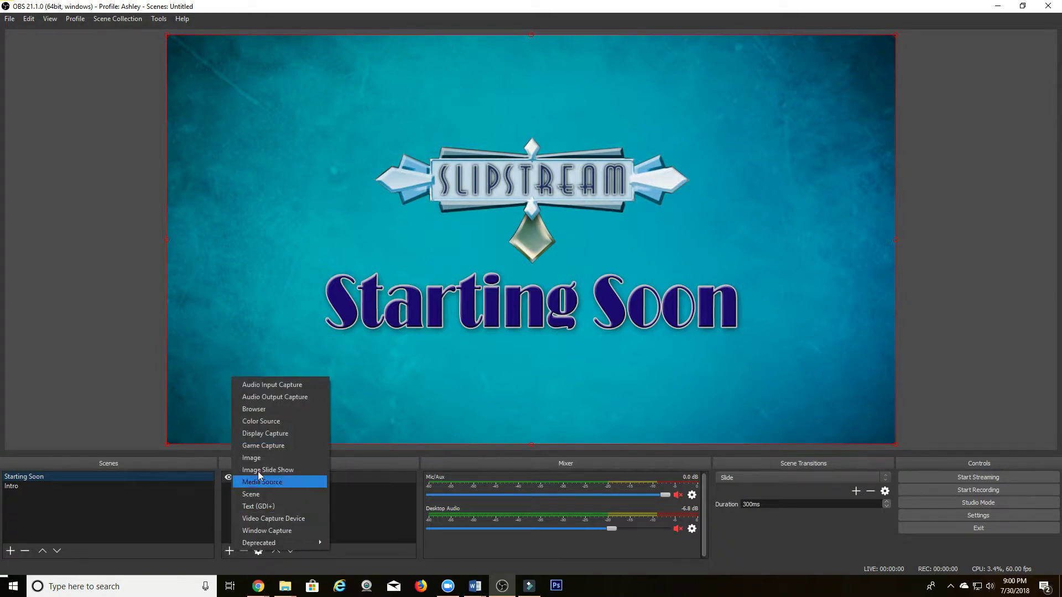
left_click(270, 483)
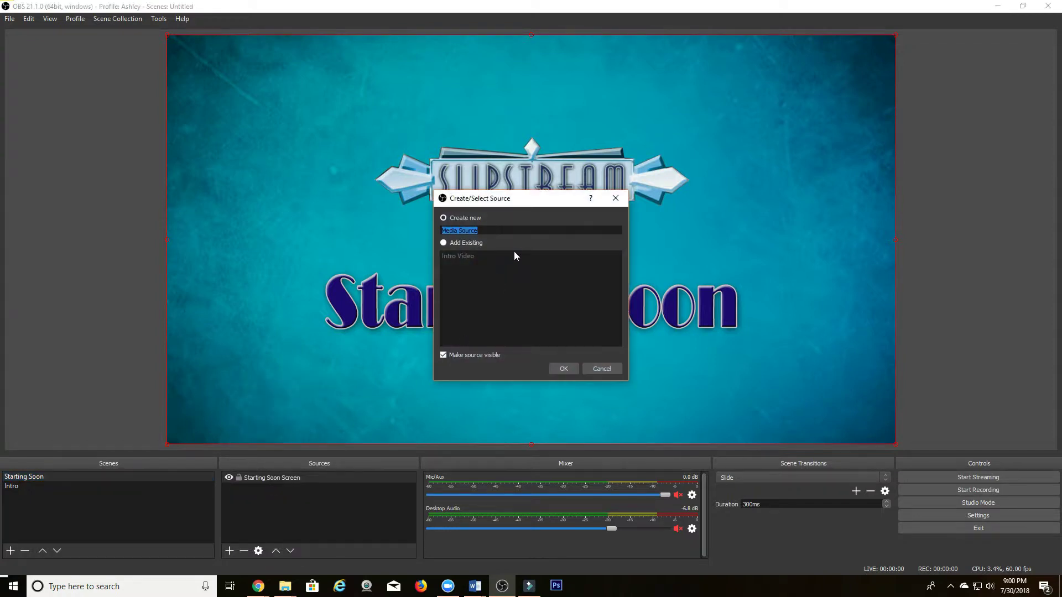
type("Music")
left_click(563, 367)
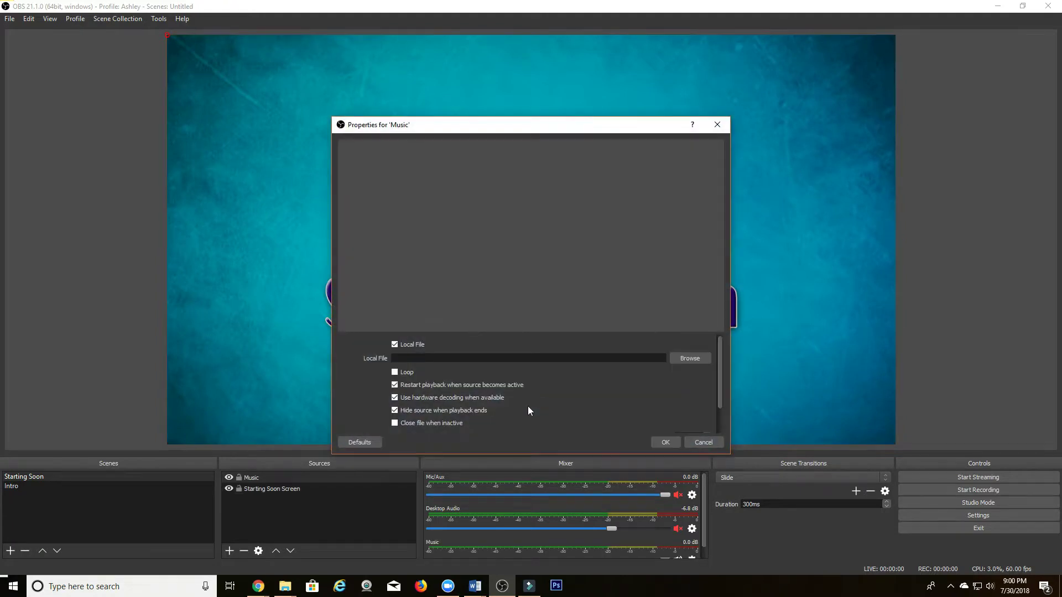
left_click(395, 374)
left_click_drag(719, 379, 721, 427)
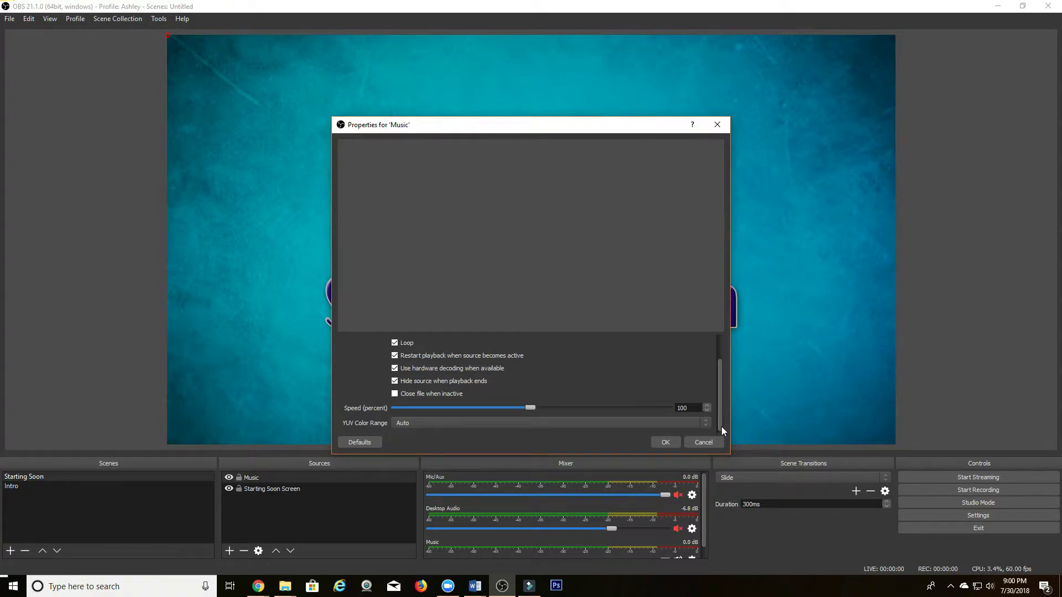
scroll(718, 403, "up", 1)
Choose 27_Xingu_Nights.mp3 from the desktop's RPG Stuff folder as the Music source's file and accept its properties.
left_click(671, 351)
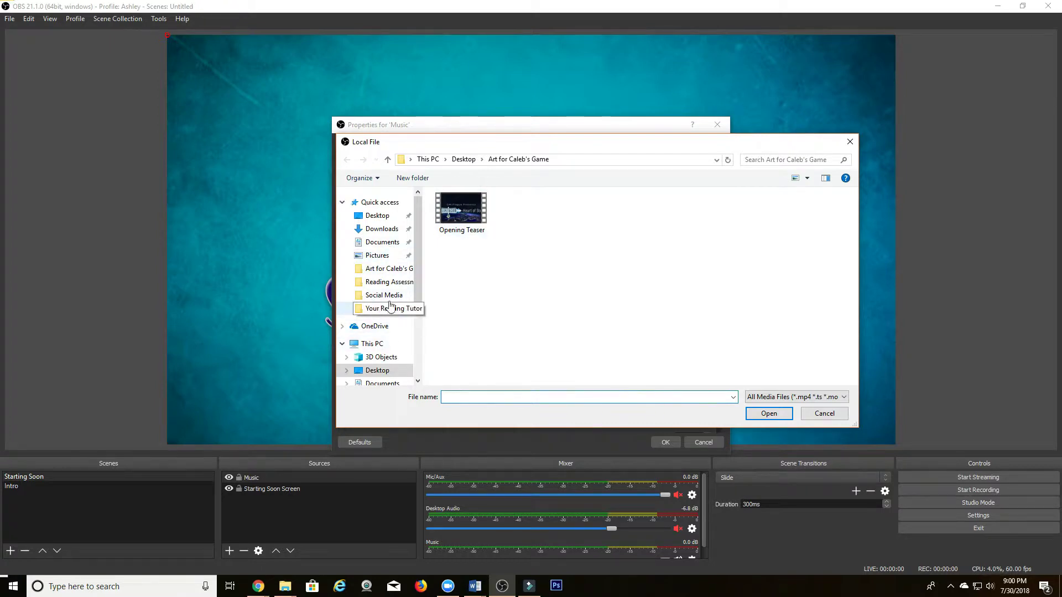
left_click(387, 216)
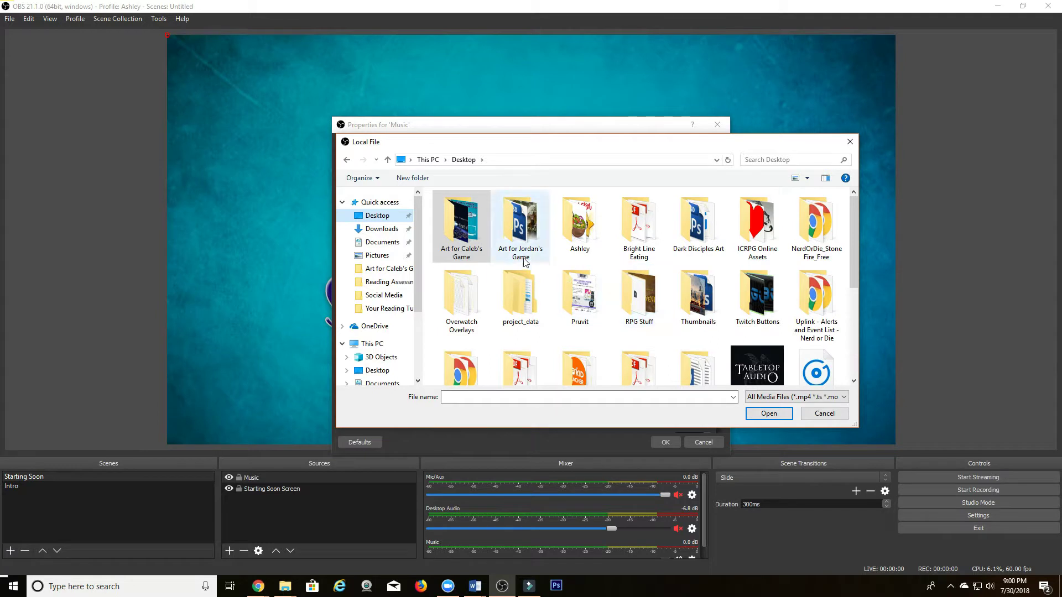
scroll(690, 313, "down", 1)
scroll(691, 313, "down", 2)
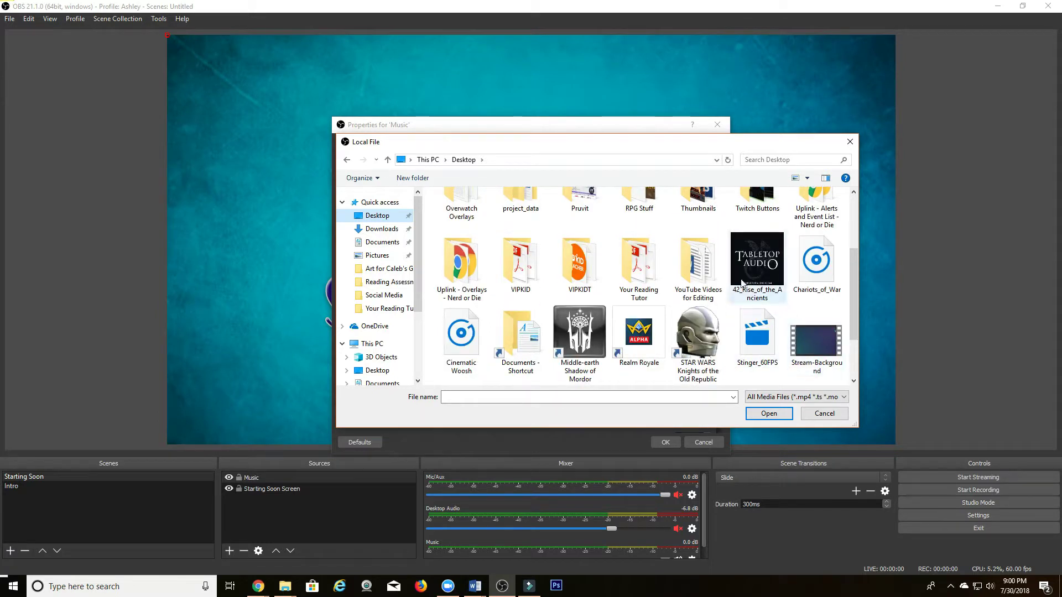
scroll(736, 272, "down", 2)
scroll(713, 301, "up", 3)
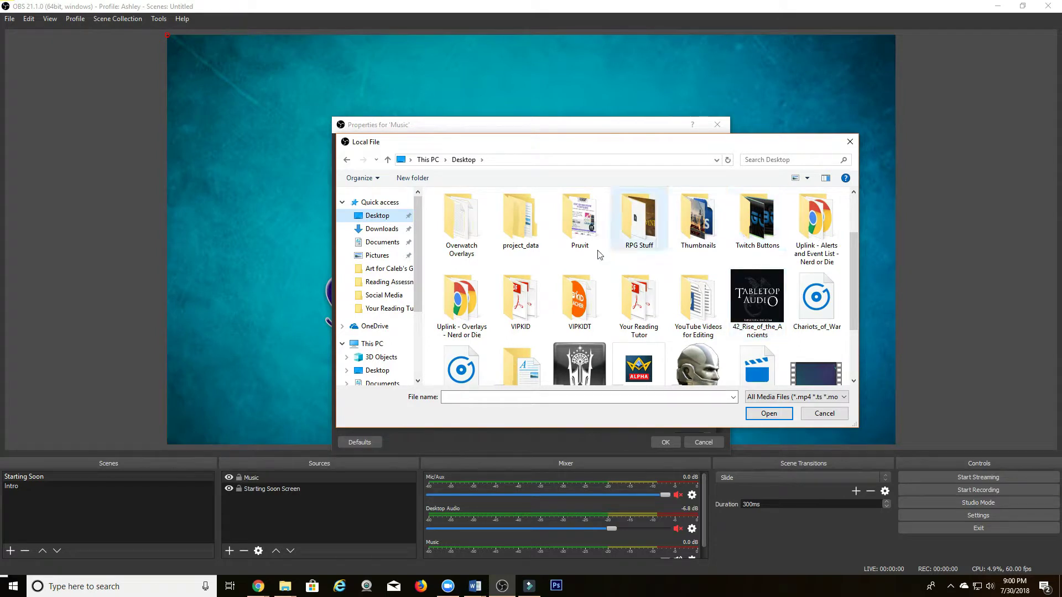
double_click(639, 242)
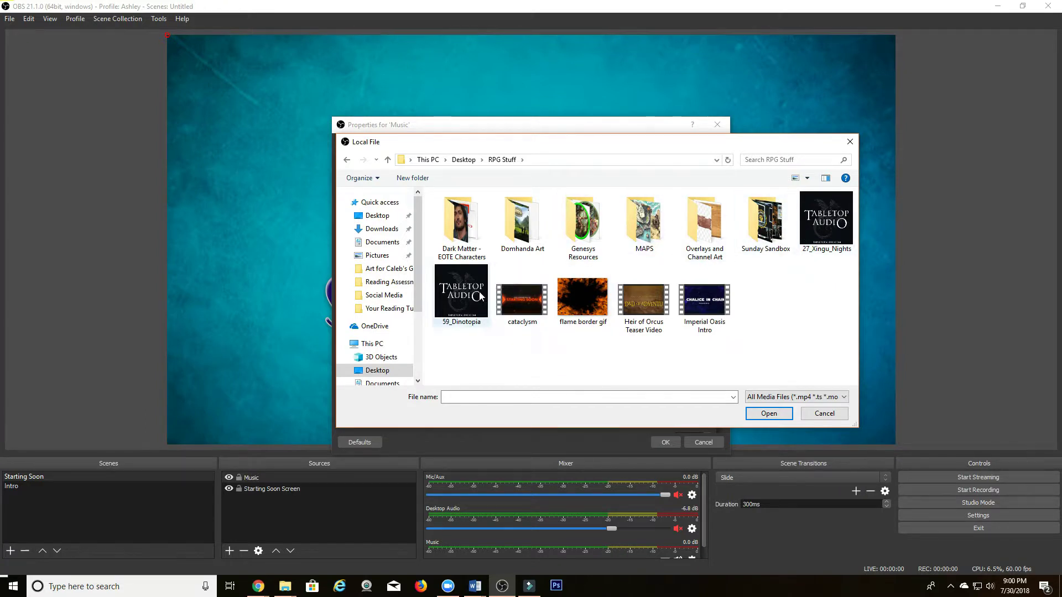
double_click(833, 231)
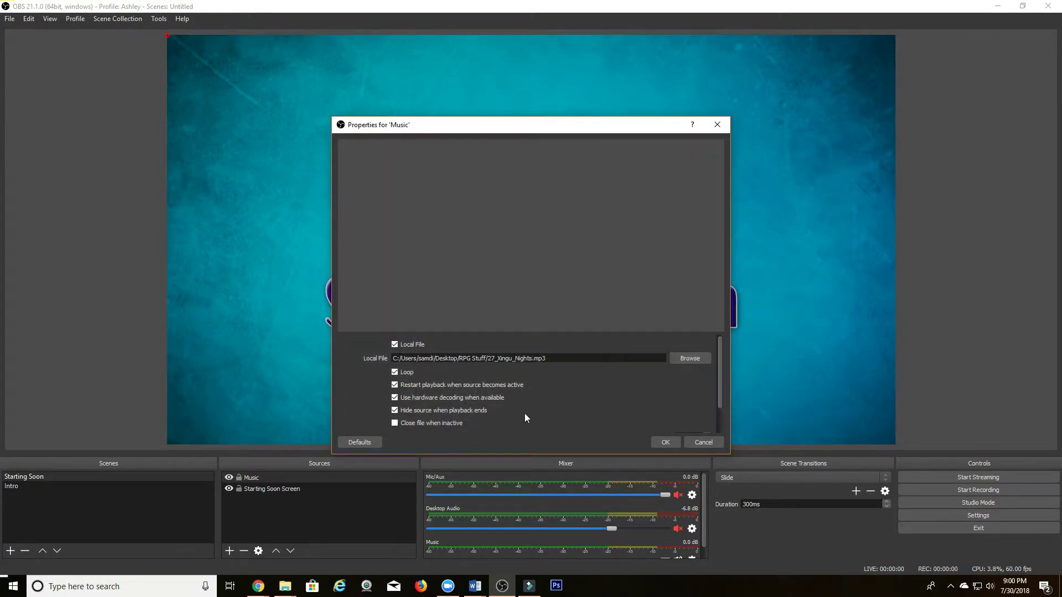
left_click(666, 443)
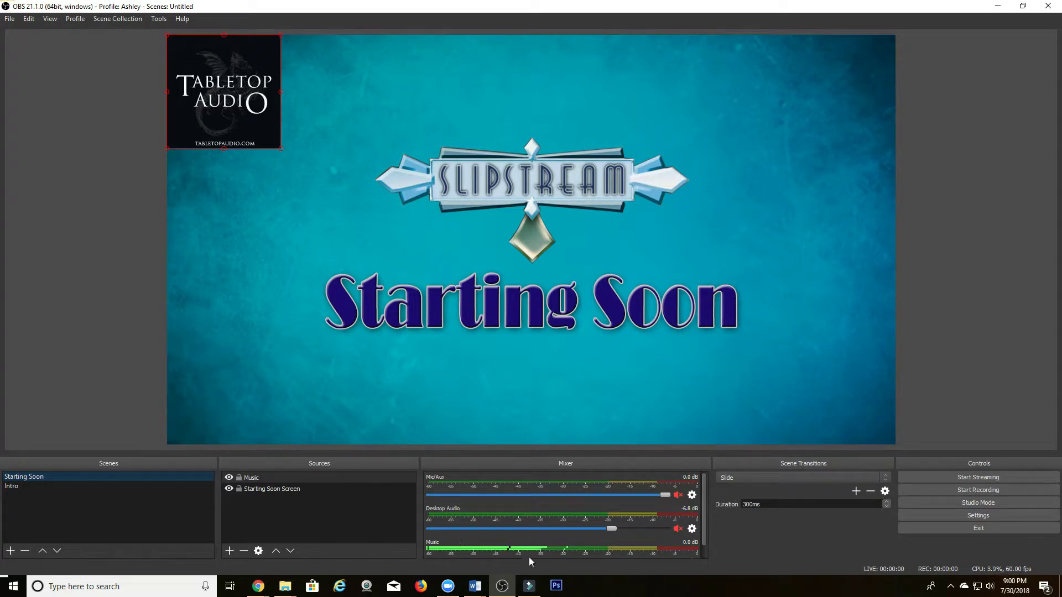
Move the Tabletop Audio cover art to the canvas's lower-left corner and shrink it to a tiny square.
left_click_drag(236, 113, 255, 393)
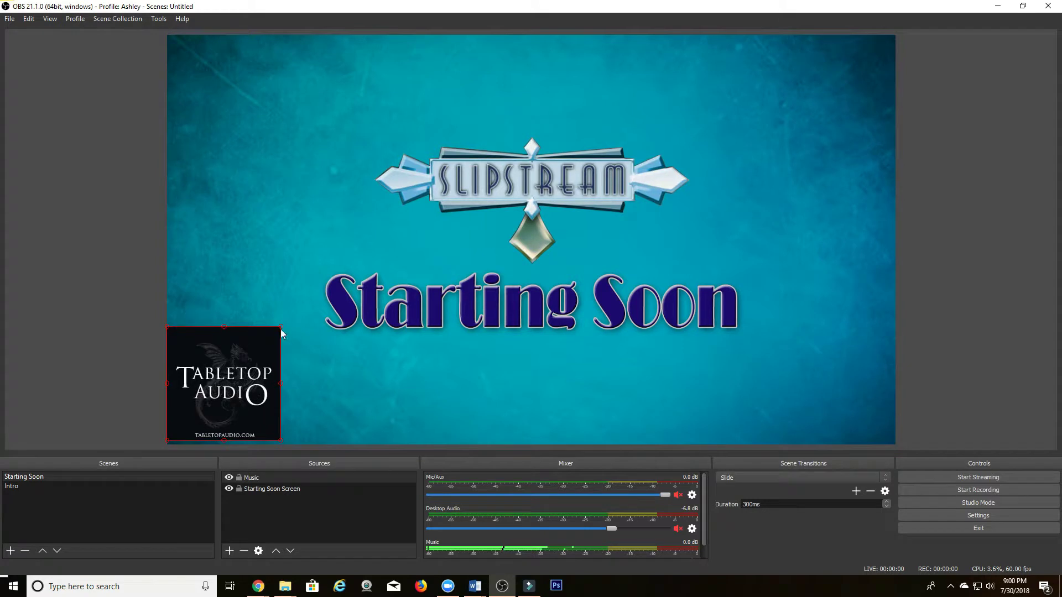
left_click_drag(279, 327, 170, 442)
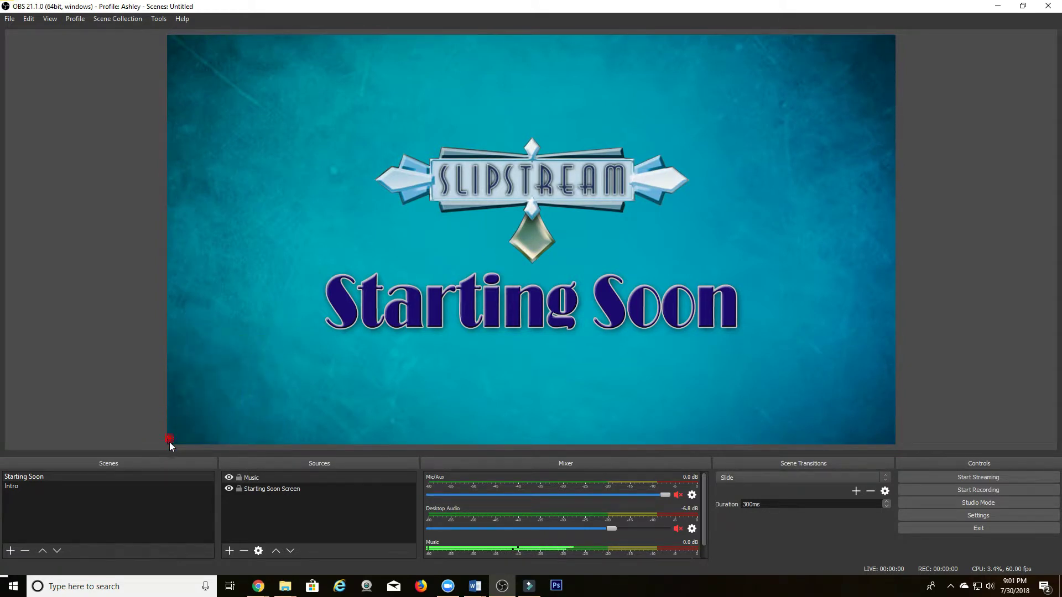
Reorder the sources so Music sits beneath Starting Soon Screen, then select the background image on the canvas.
left_click(252, 480)
left_click_drag(252, 482, 252, 497)
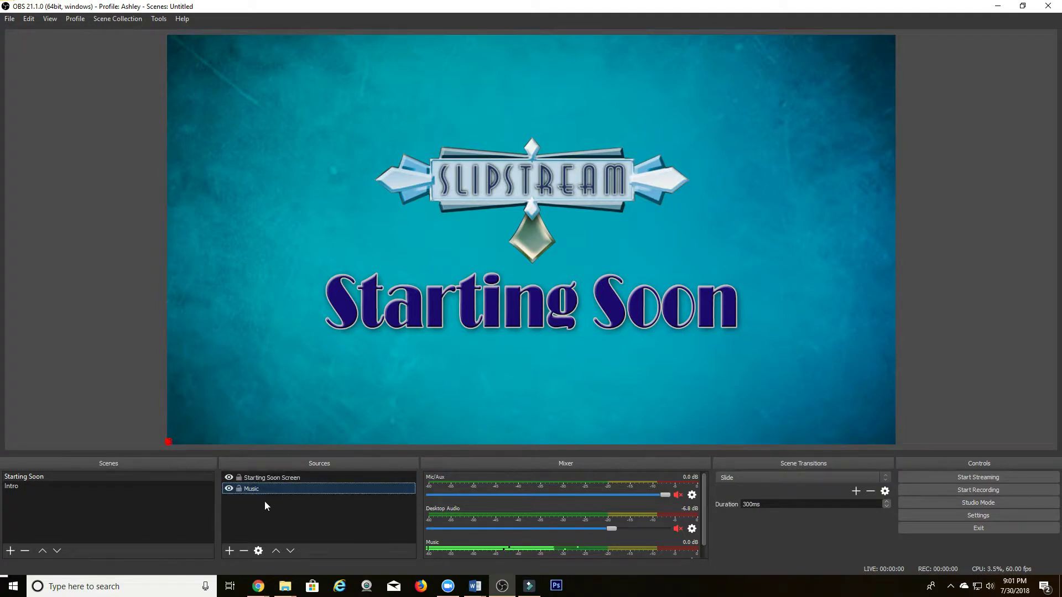
left_click(198, 433)
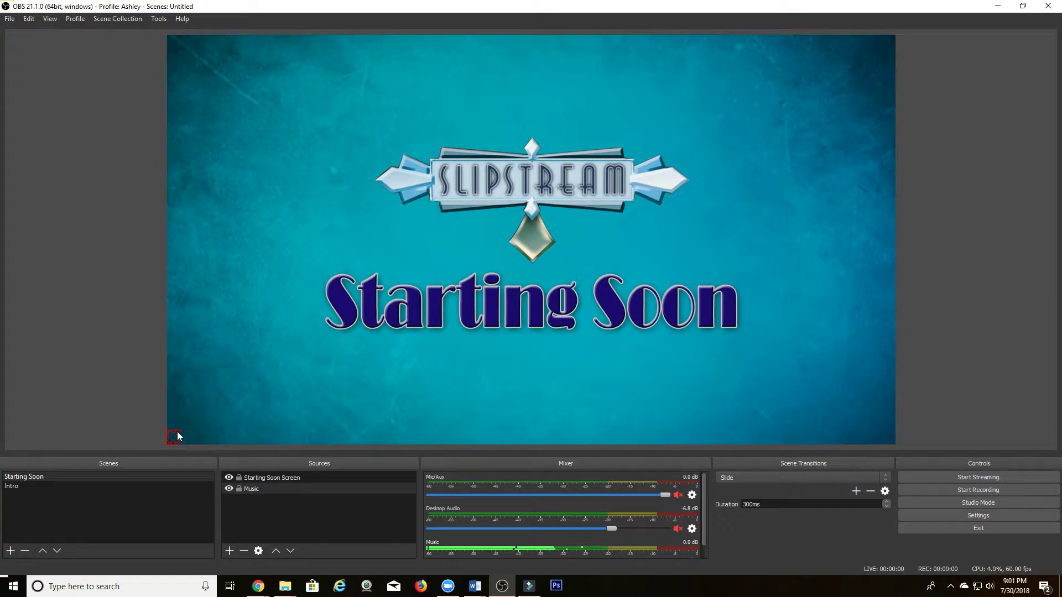
left_click(371, 406)
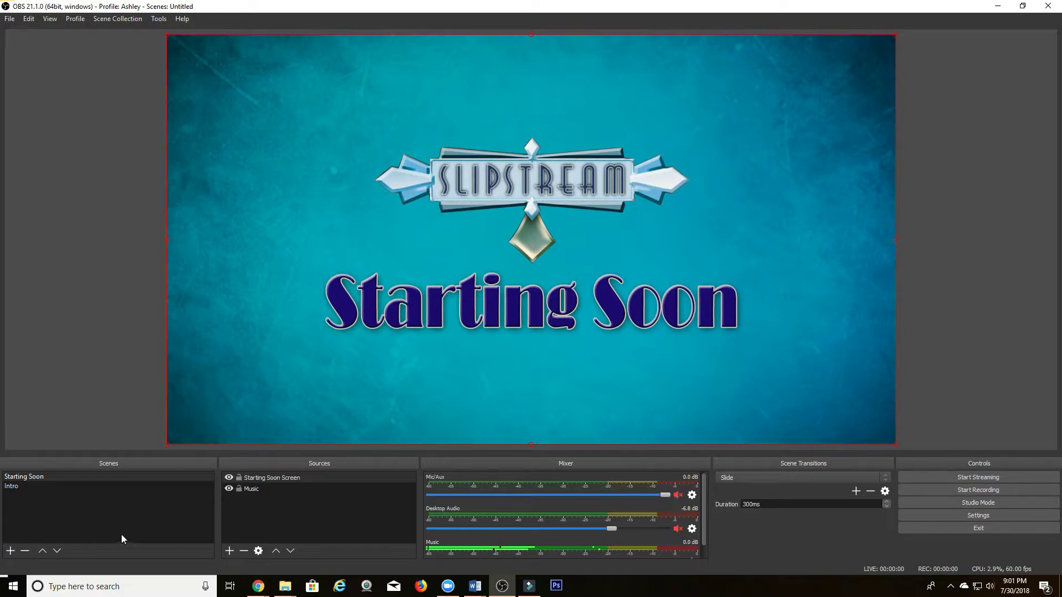
Check the Intro scene, then add a new scene named "Live Game".
left_click(8, 487)
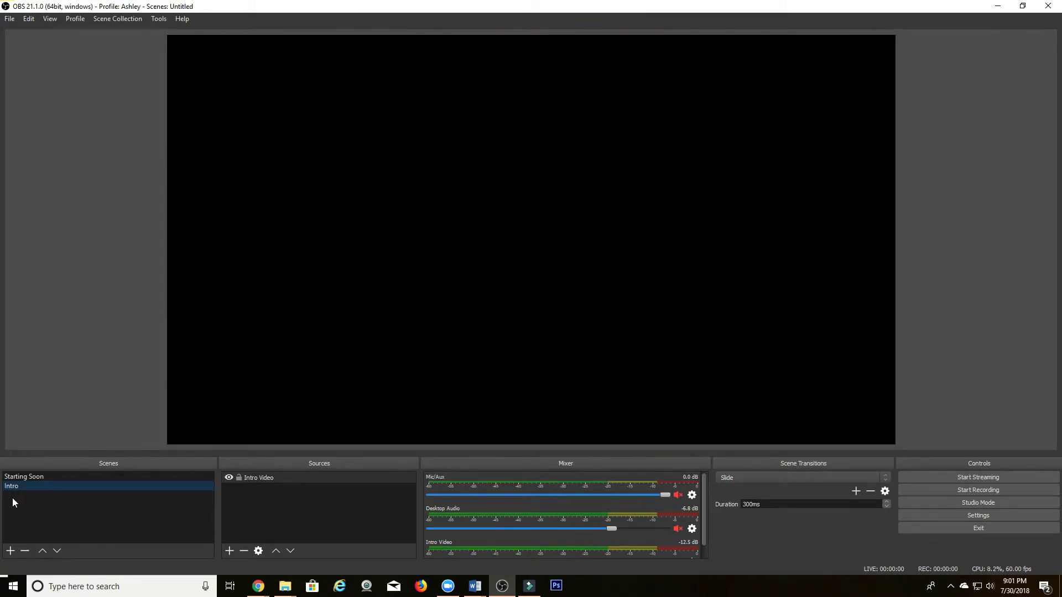
left_click(11, 551)
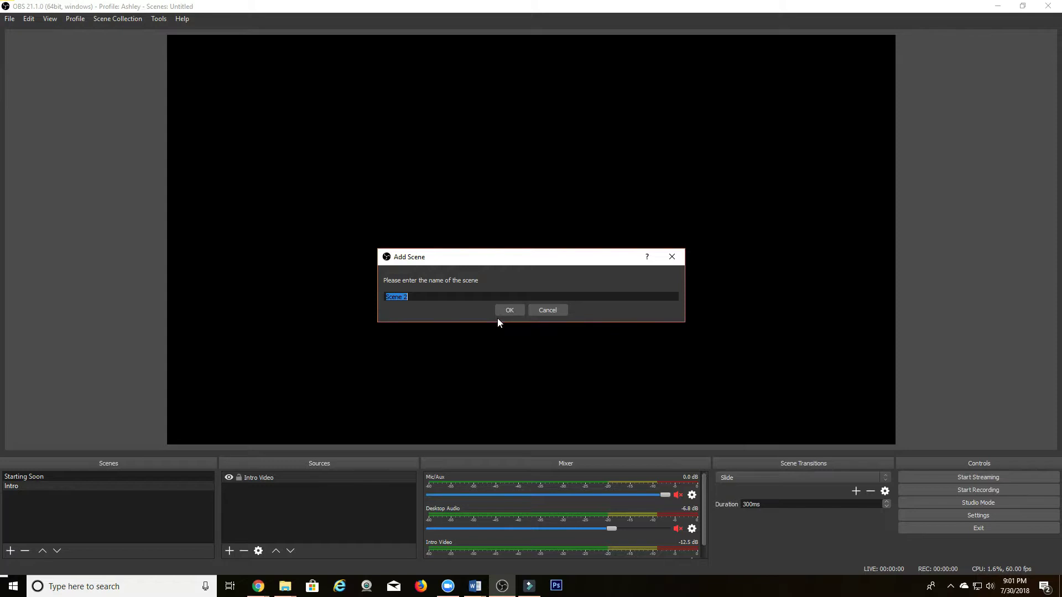
type("Live Game")
left_click(507, 310)
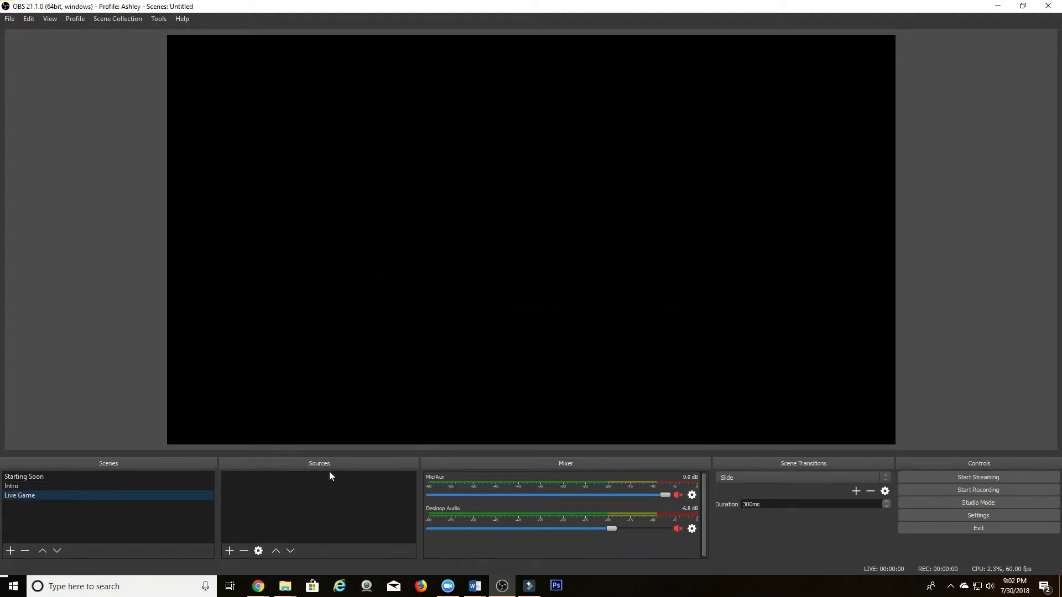
Add an image source named "Overlay" to the Live Game scene, using Overlay.jpg from the desktop's game art folder.
left_click(230, 551)
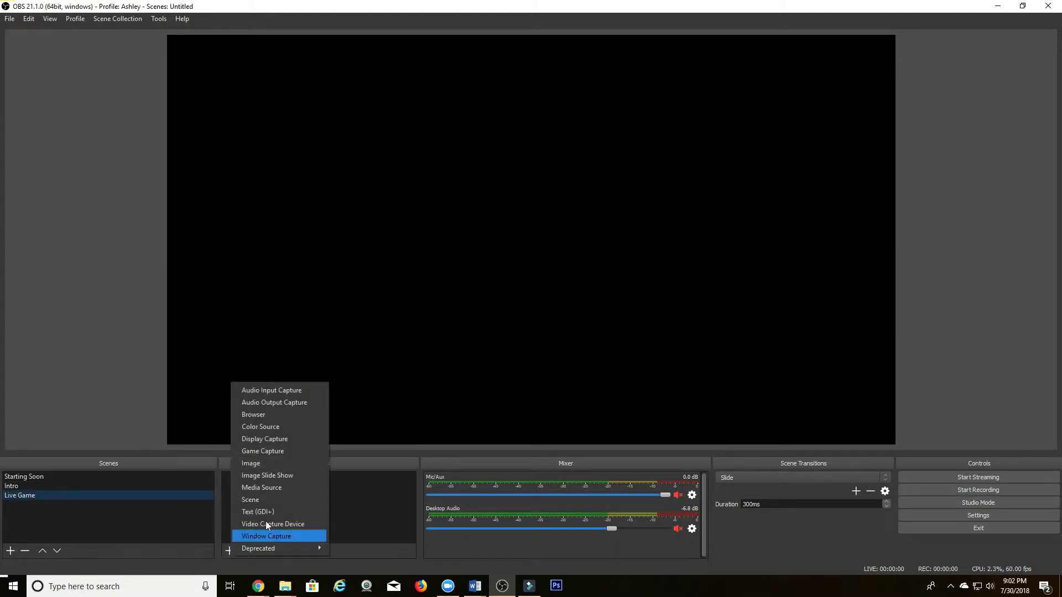
left_click(273, 466)
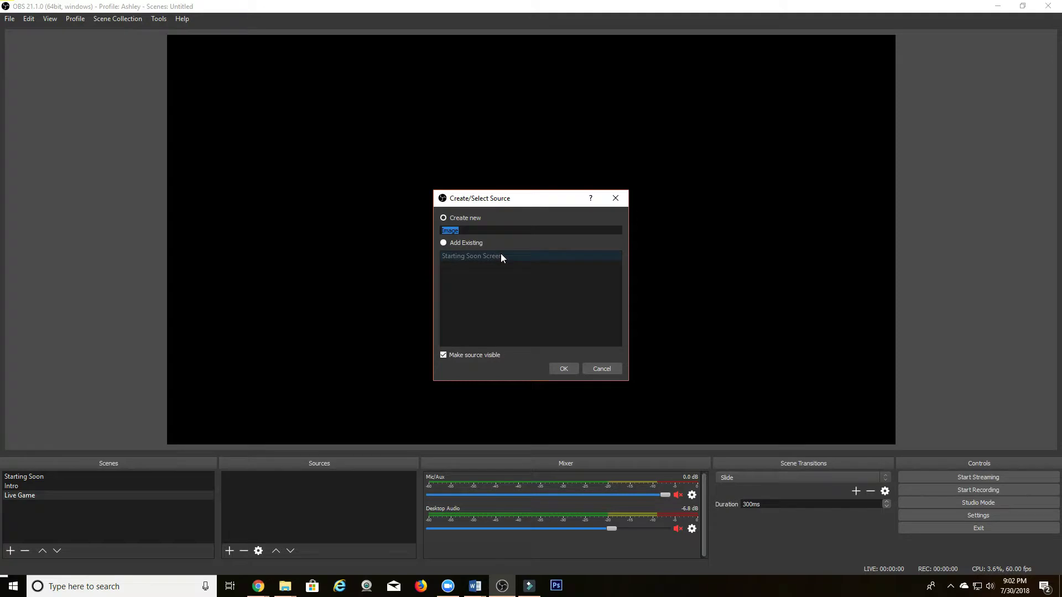
type("Overlay")
left_click(565, 369)
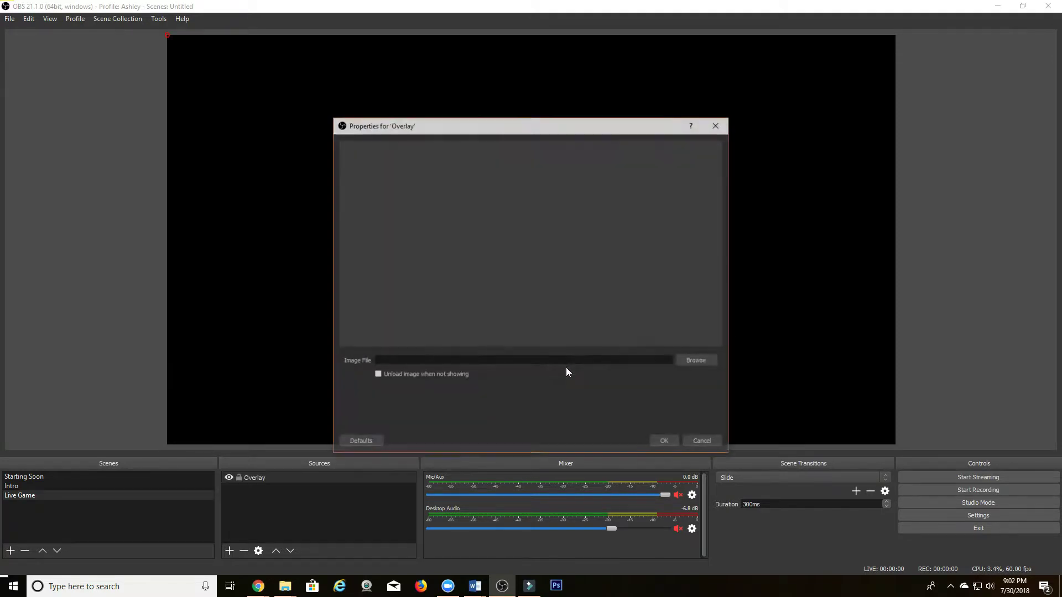
left_click(696, 361)
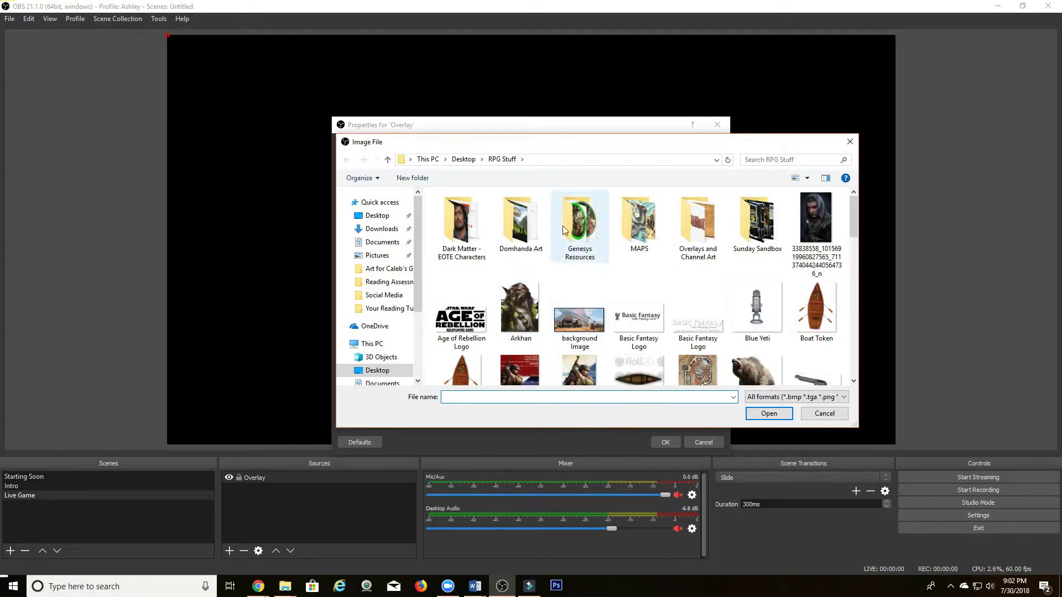
left_click(384, 270)
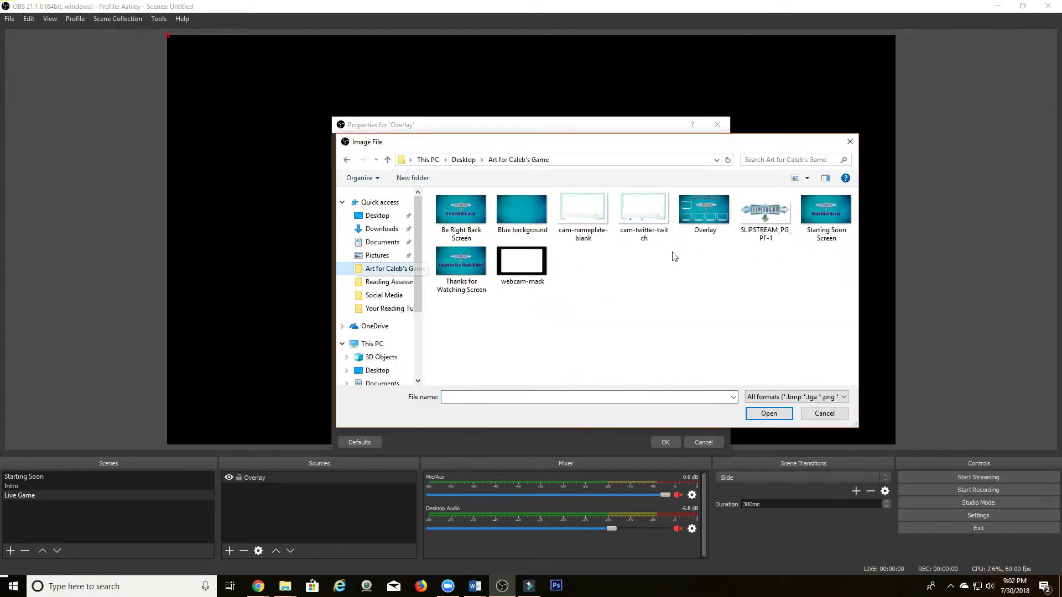
double_click(698, 206)
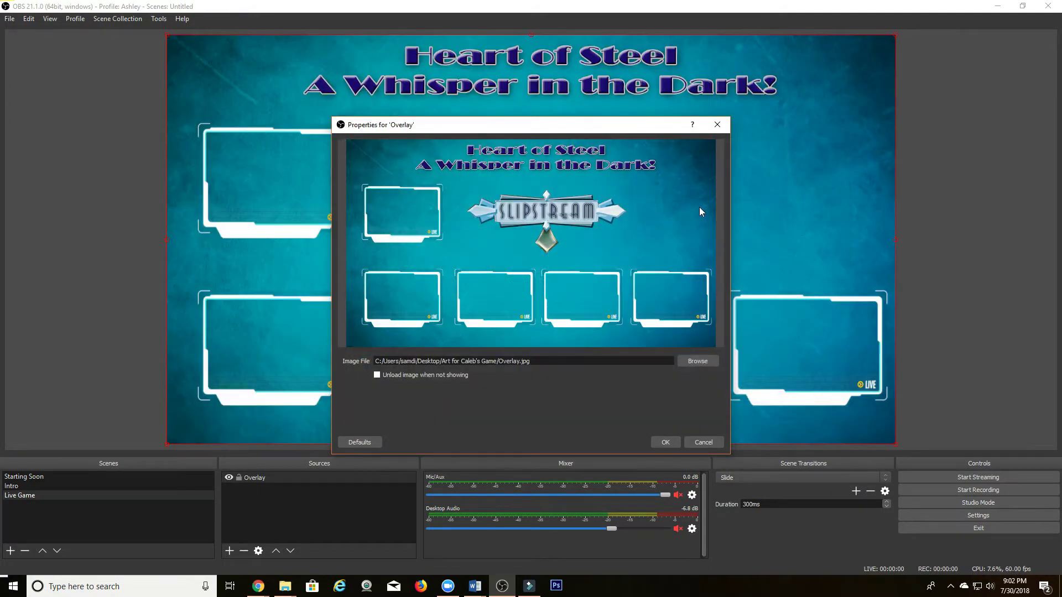
left_click(664, 442)
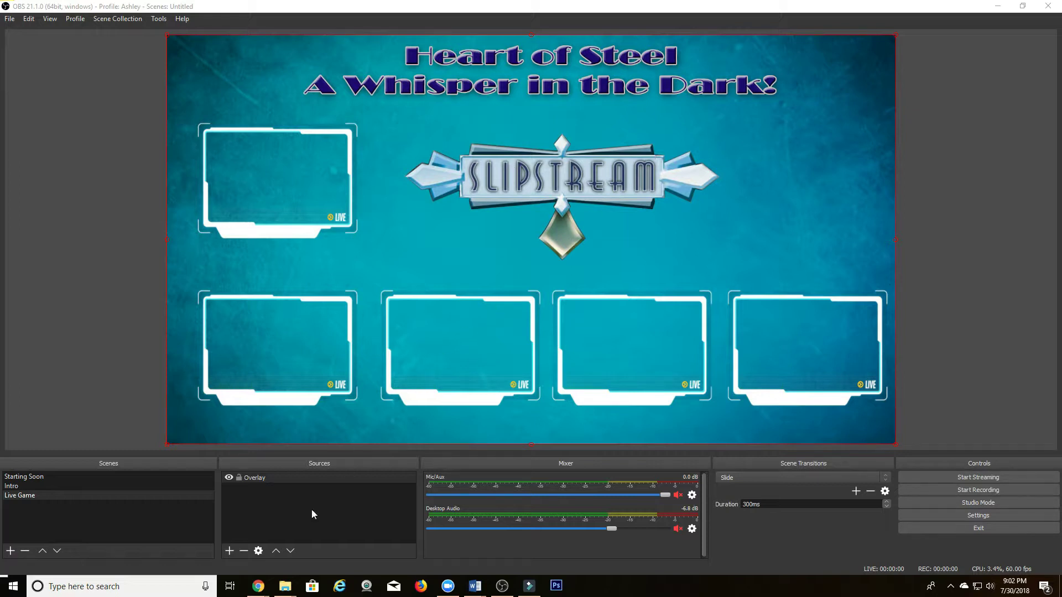
Add a window capture source named "GM Face" to the Live Game scene.
left_click(231, 555)
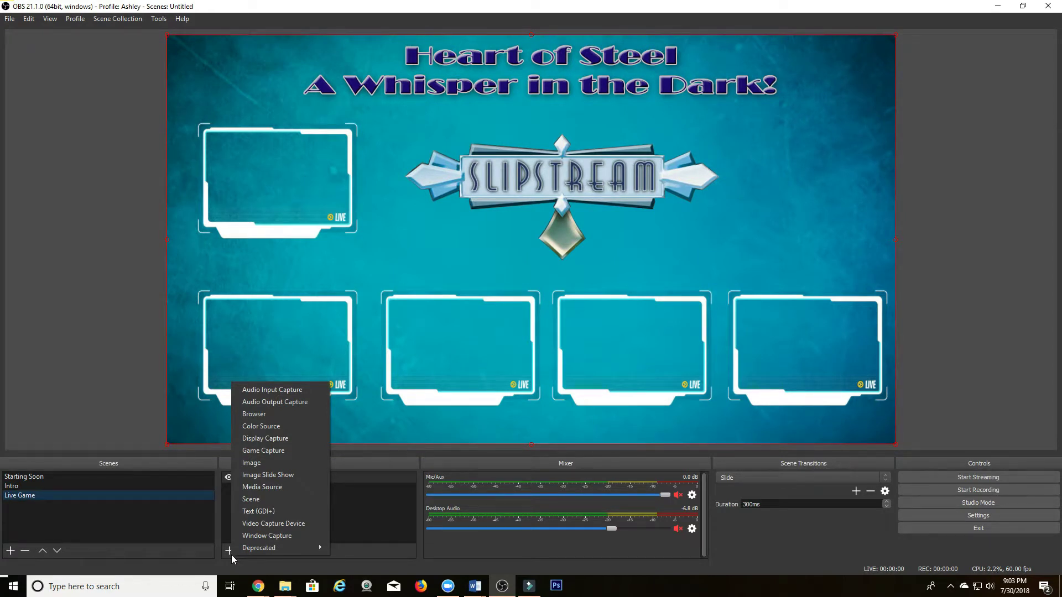
left_click(231, 554)
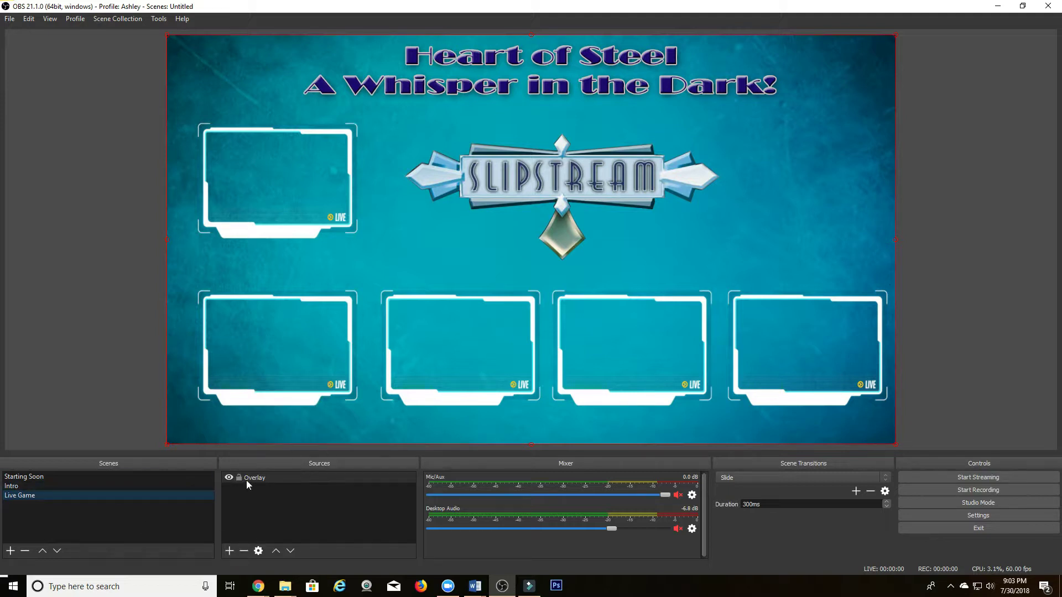
left_click(227, 553)
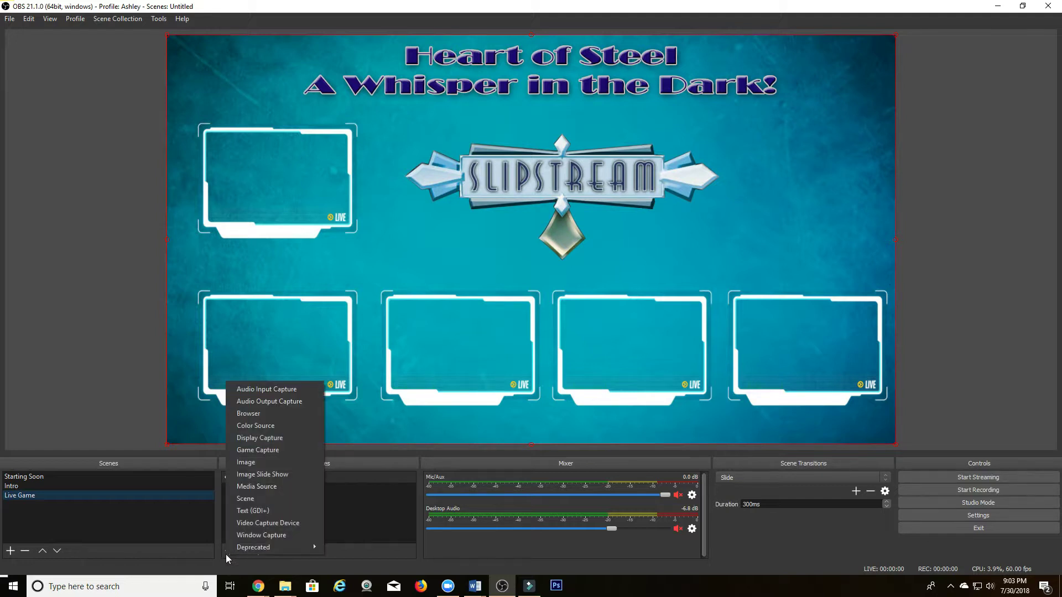
left_click(258, 535)
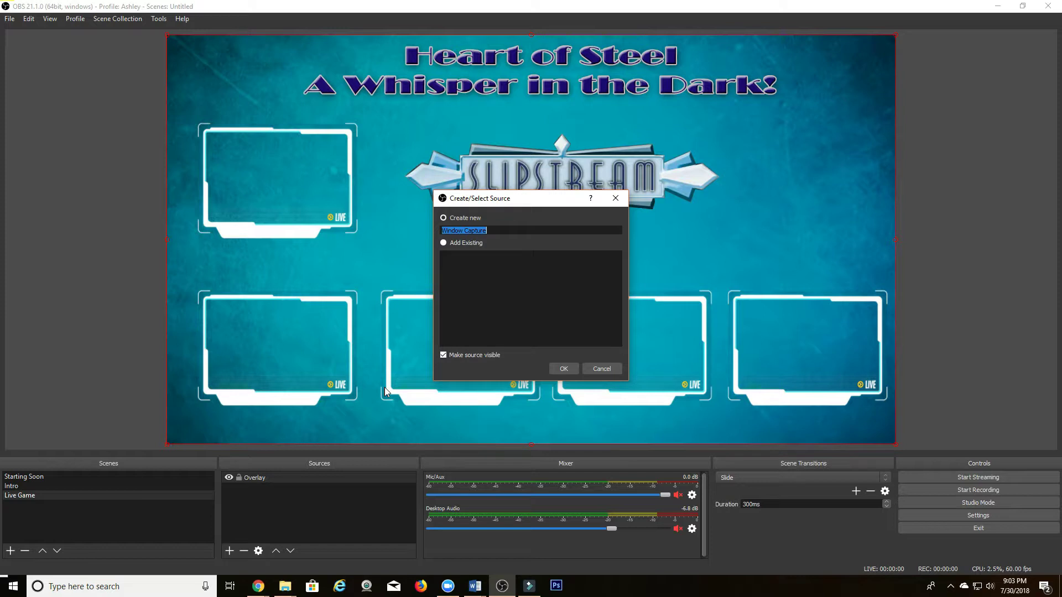
type("GM Face")
left_click(571, 368)
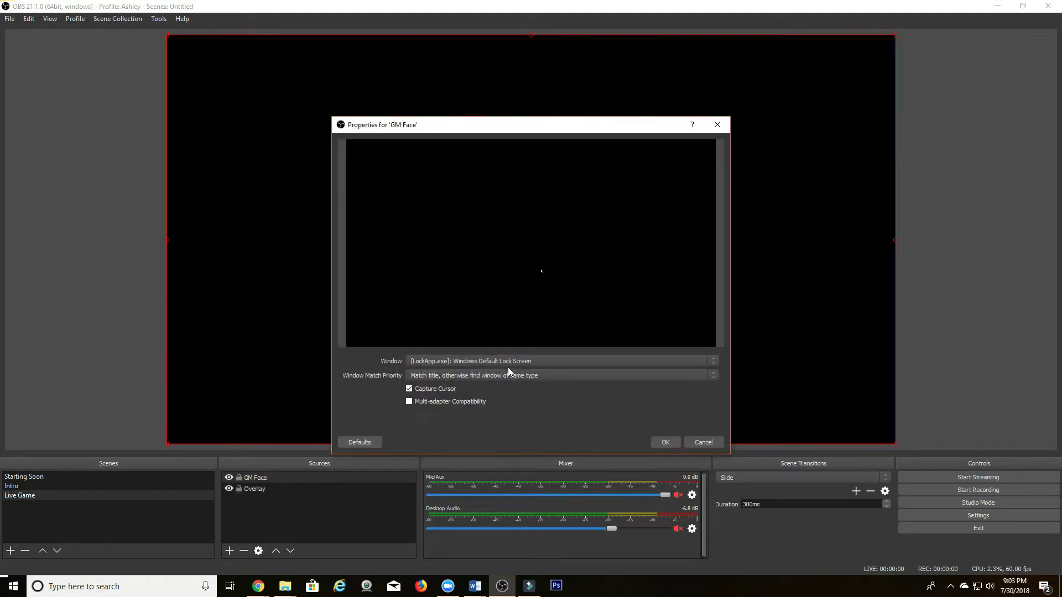
Set GM Face to capture the Tabletop Audio Chrome window, turn off cursor capture, and accept its properties.
left_click(522, 363)
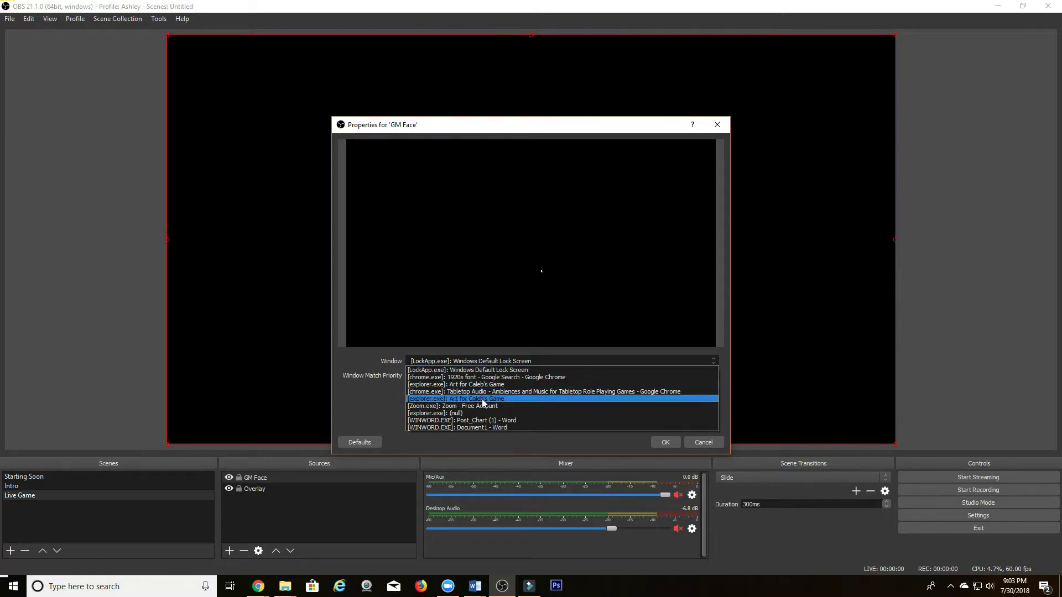
left_click(511, 391)
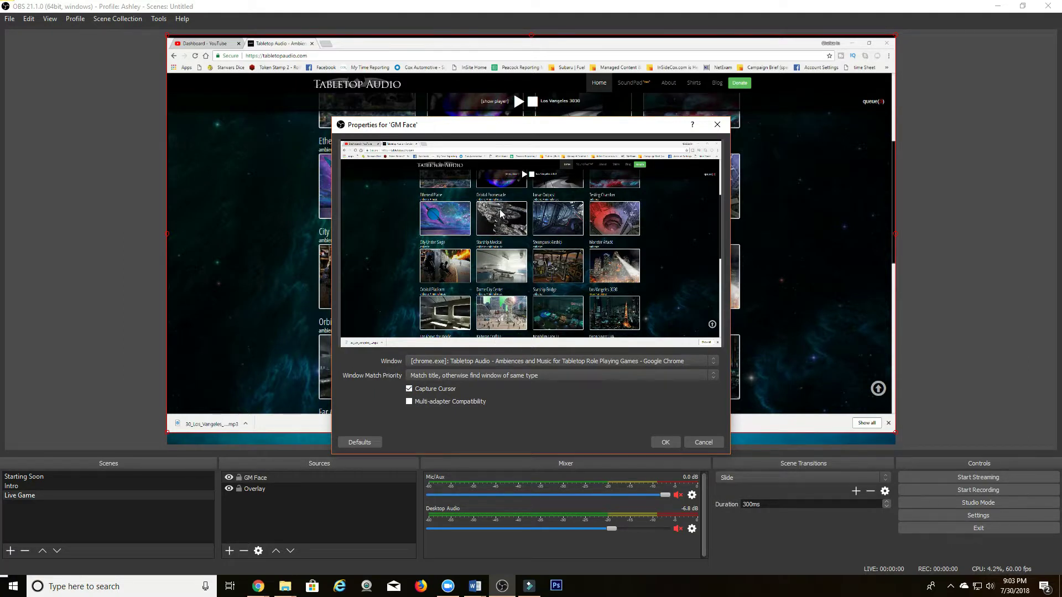
left_click(409, 389)
left_click(665, 443)
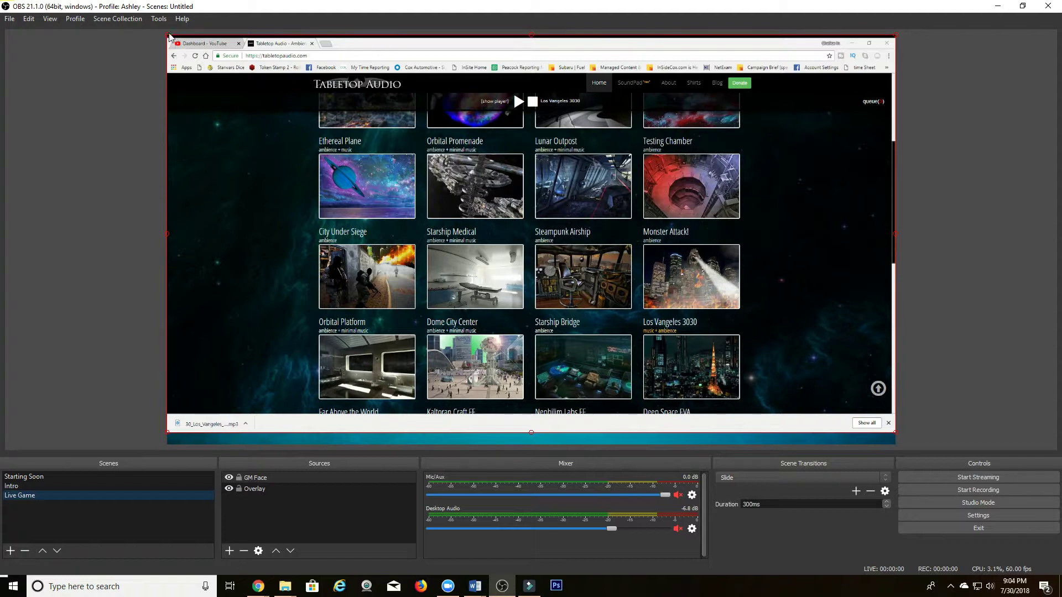
Crop the GM Face capture to the City Under Siege thumbnail and place it in the overlay's upper-left camera frame.
key("alt")
left_click_drag(168, 237, 319, 255)
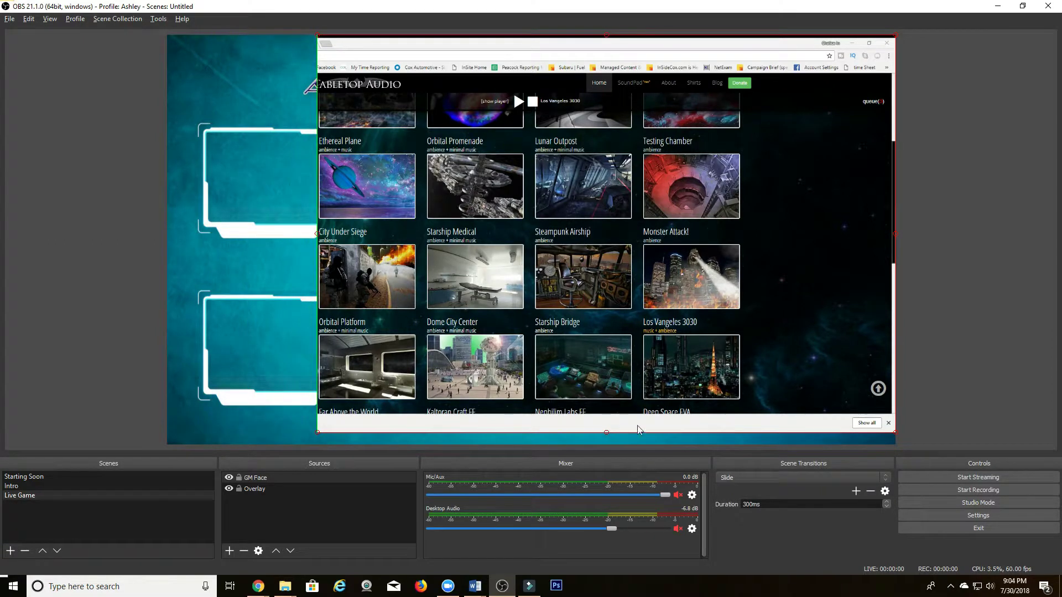
left_click_drag(606, 433, 569, 307)
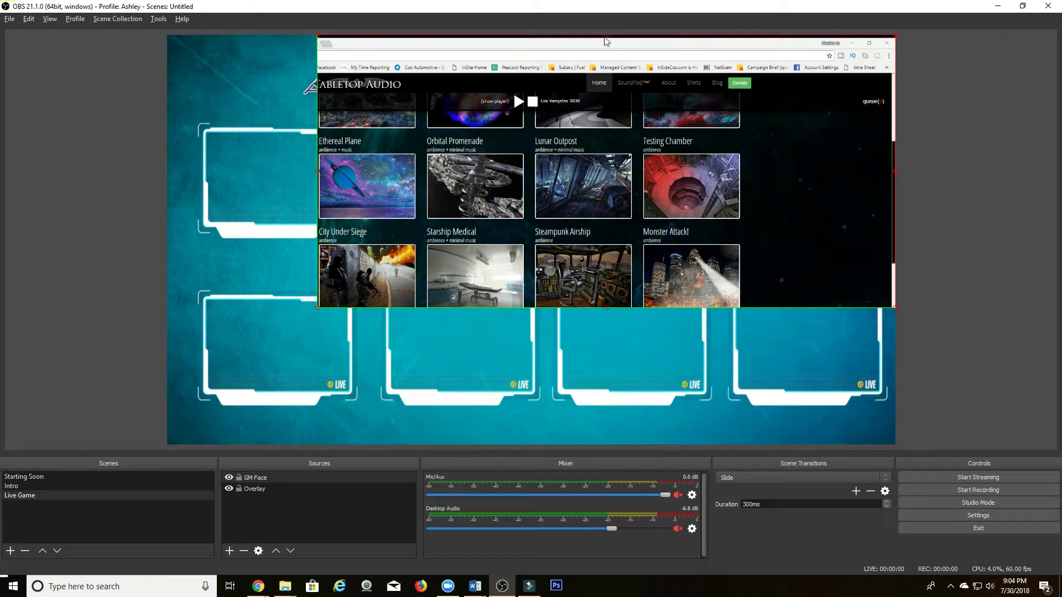
left_click_drag(606, 37, 569, 245)
left_click_drag(895, 278, 262, 168)
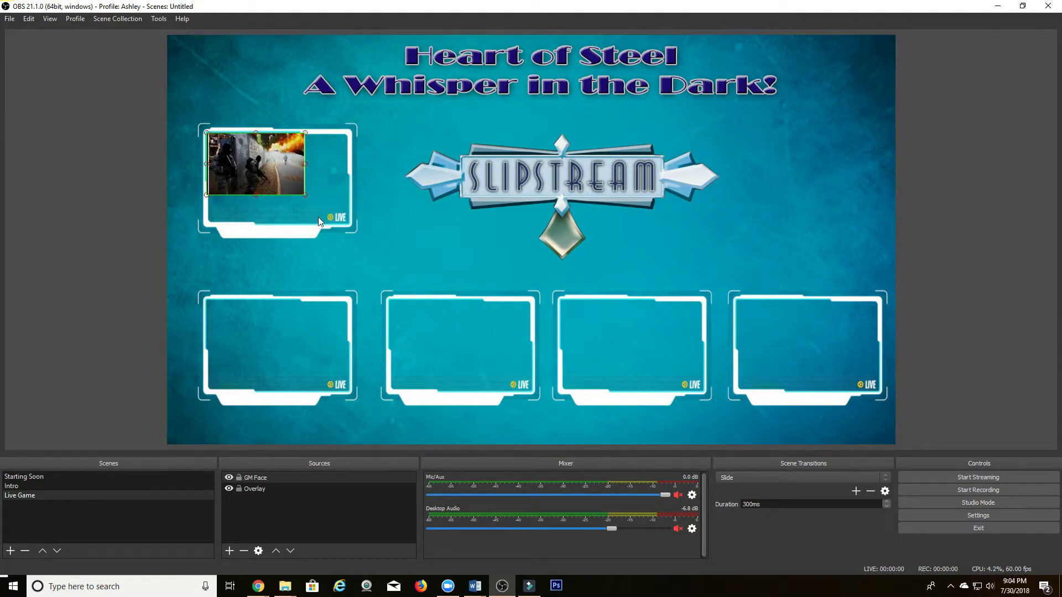
Enlarge the GM Face capture to fill the upper-left camera frame and adjust its left crop to meet the border.
left_click_drag(304, 196, 350, 224)
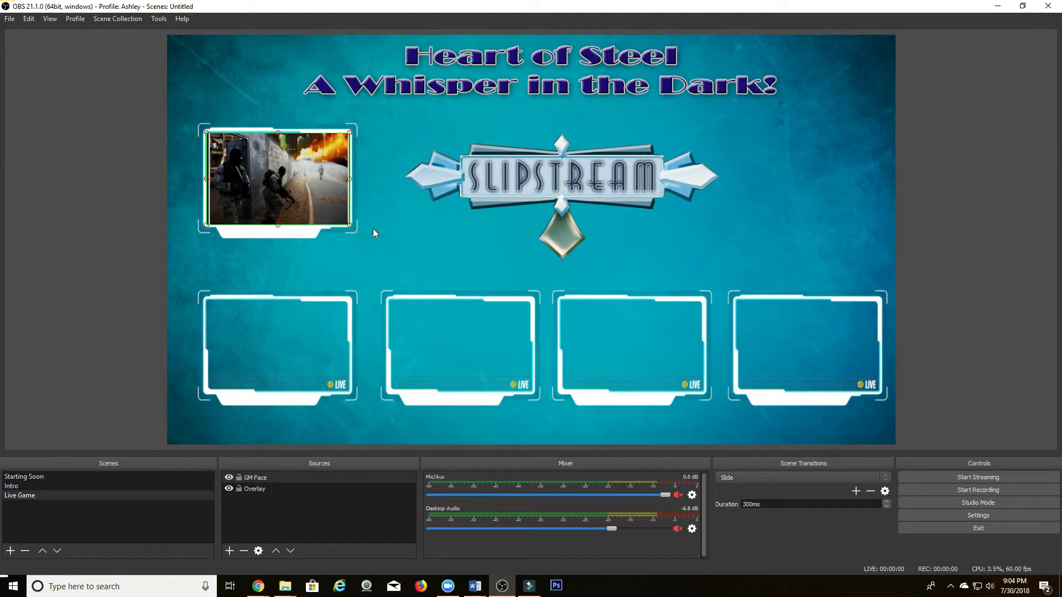
left_click(407, 224)
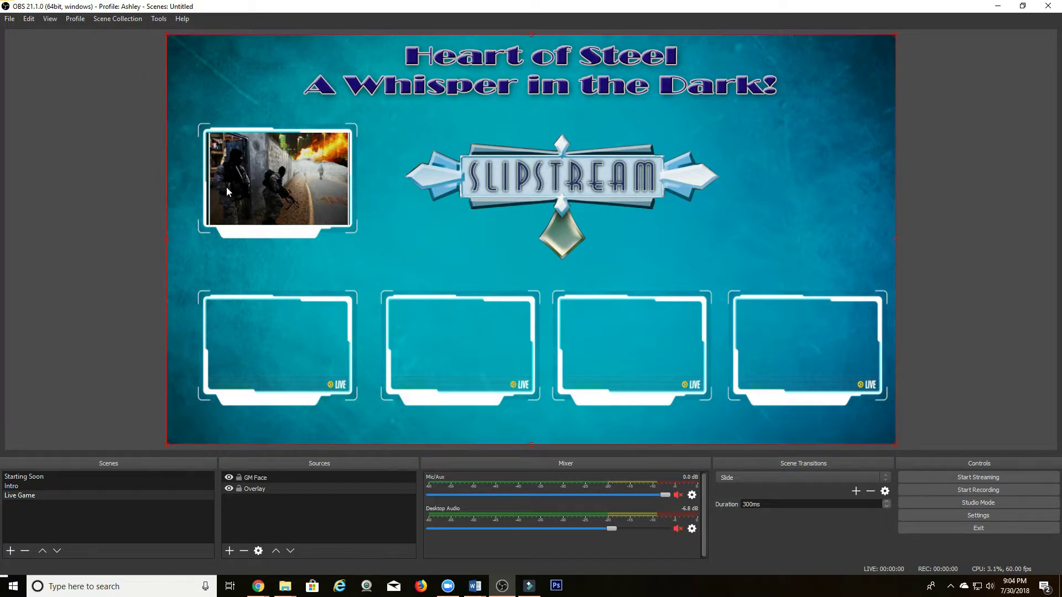
left_click(243, 186)
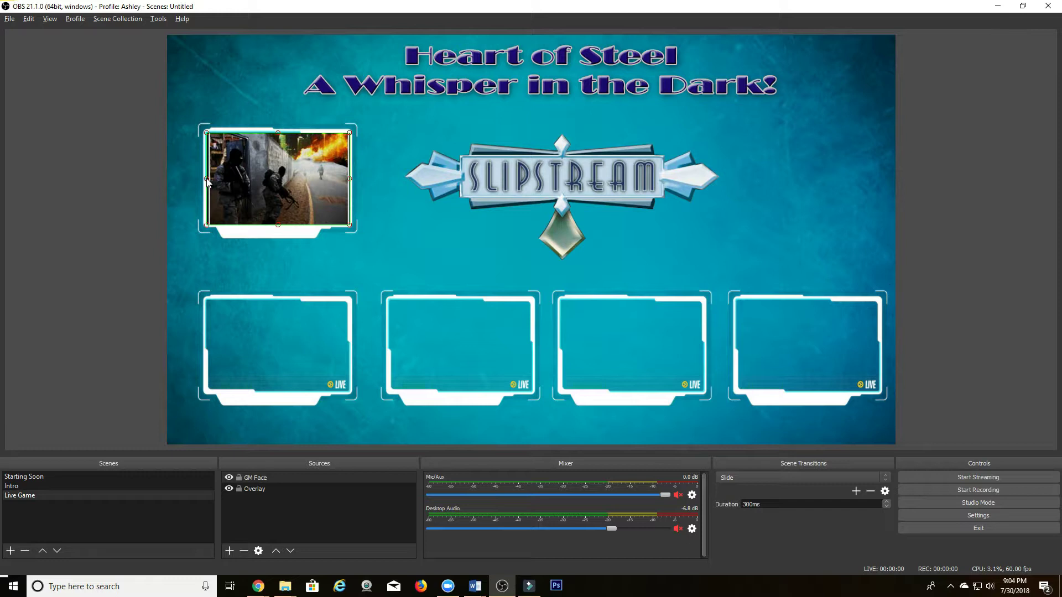
left_click_drag(206, 179, 209, 178)
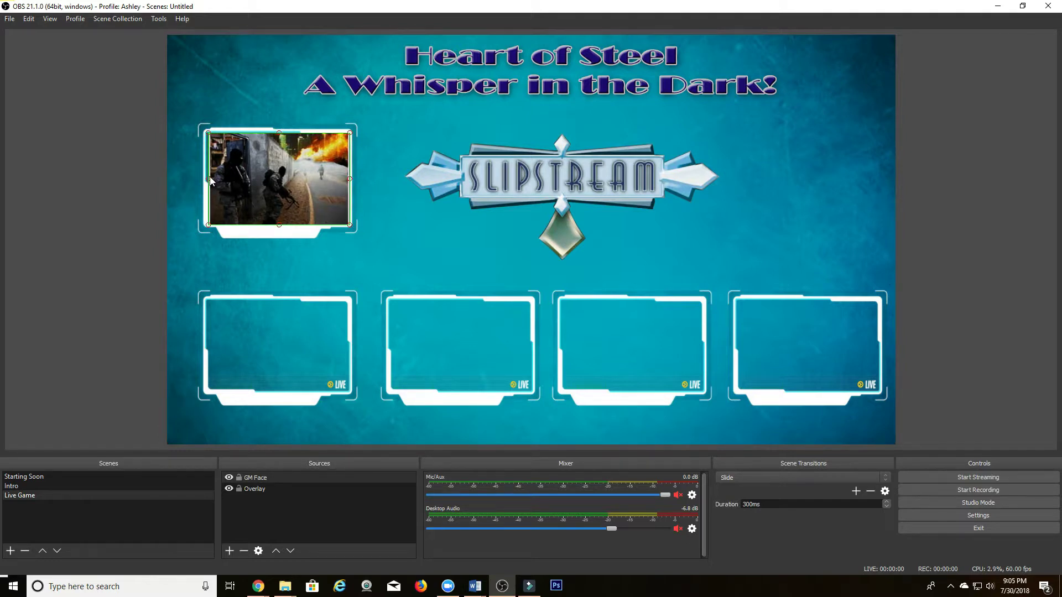
left_click_drag(209, 178, 206, 178)
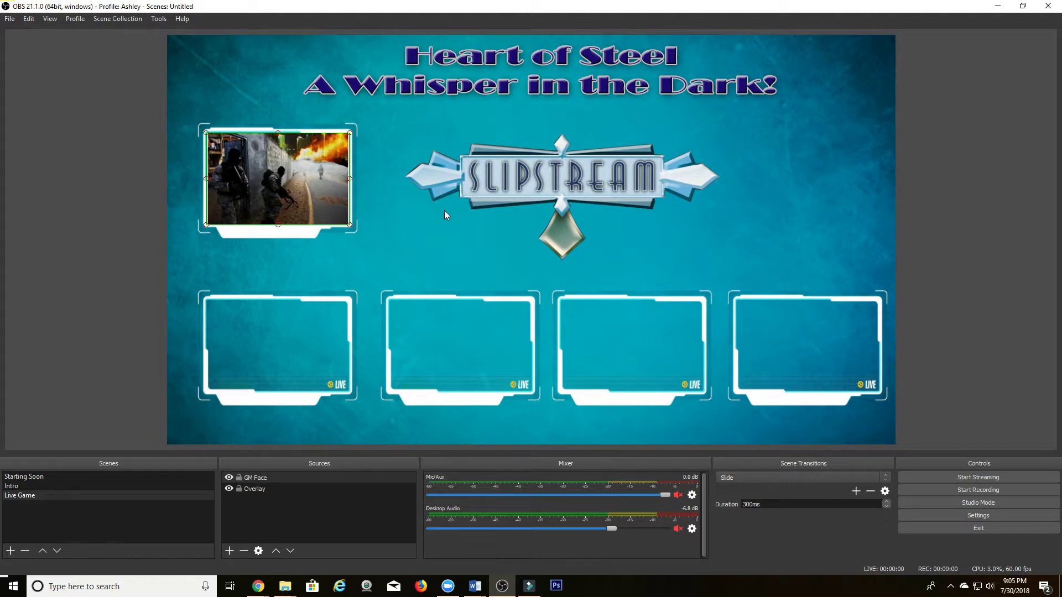
left_click(415, 238)
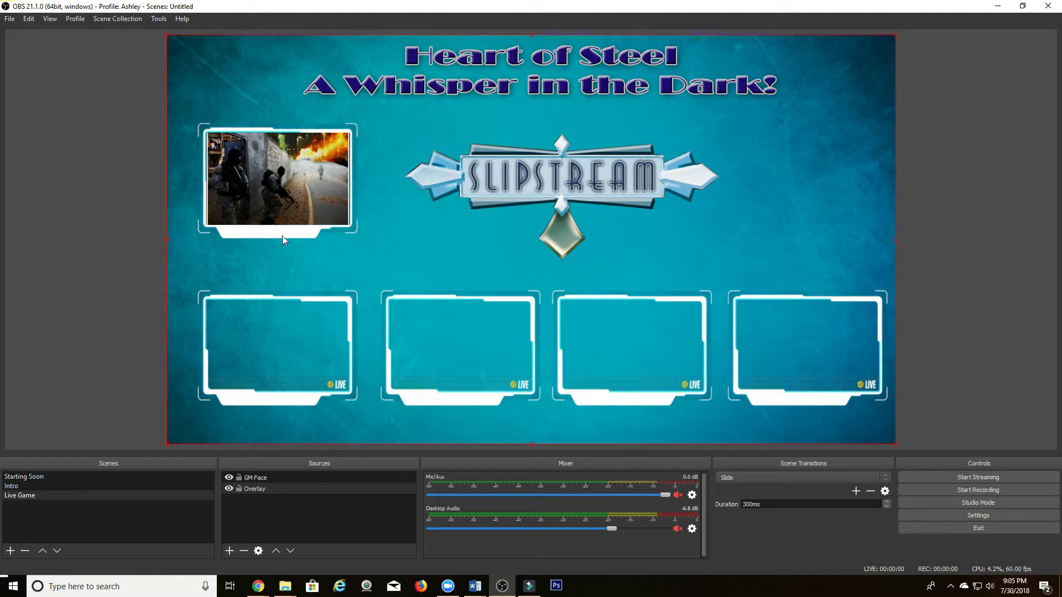
Add a window capture source named "Player 1 Face" to the Live Game scene.
left_click(229, 551)
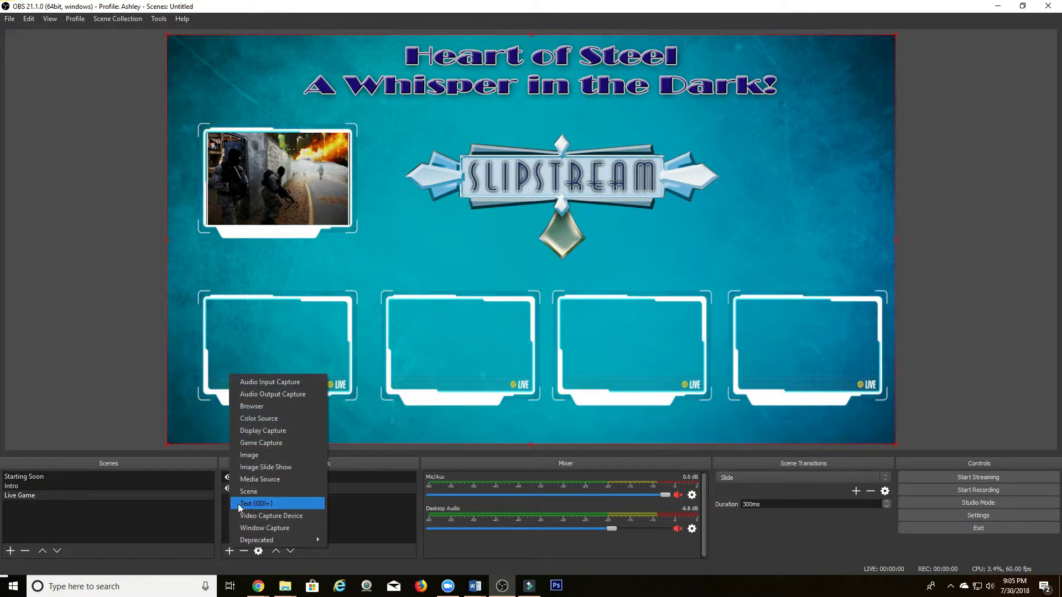
left_click(286, 528)
type("Player")
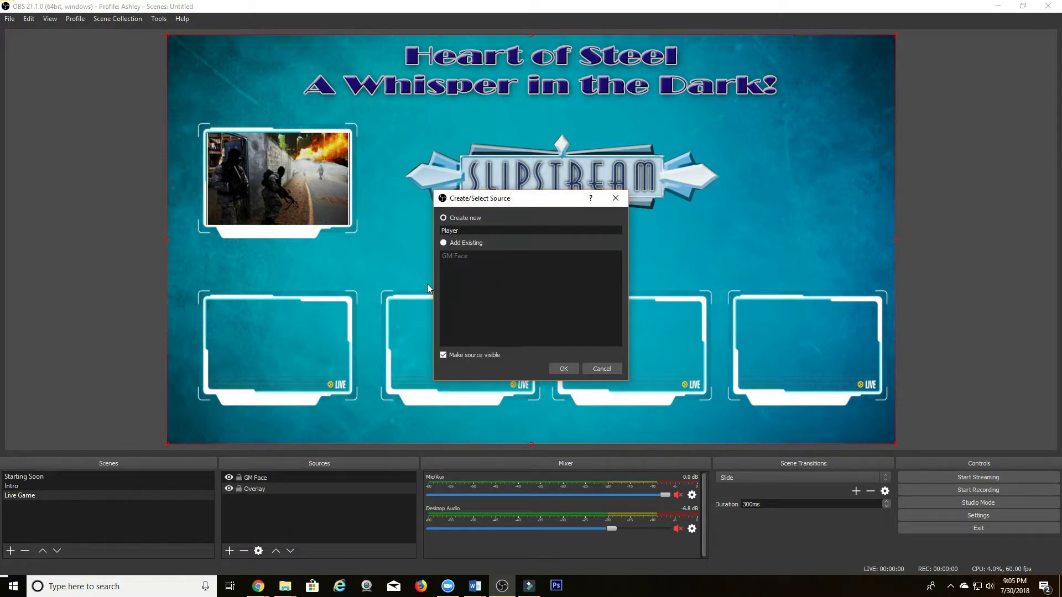
type(" 1 Face")
left_click(569, 370)
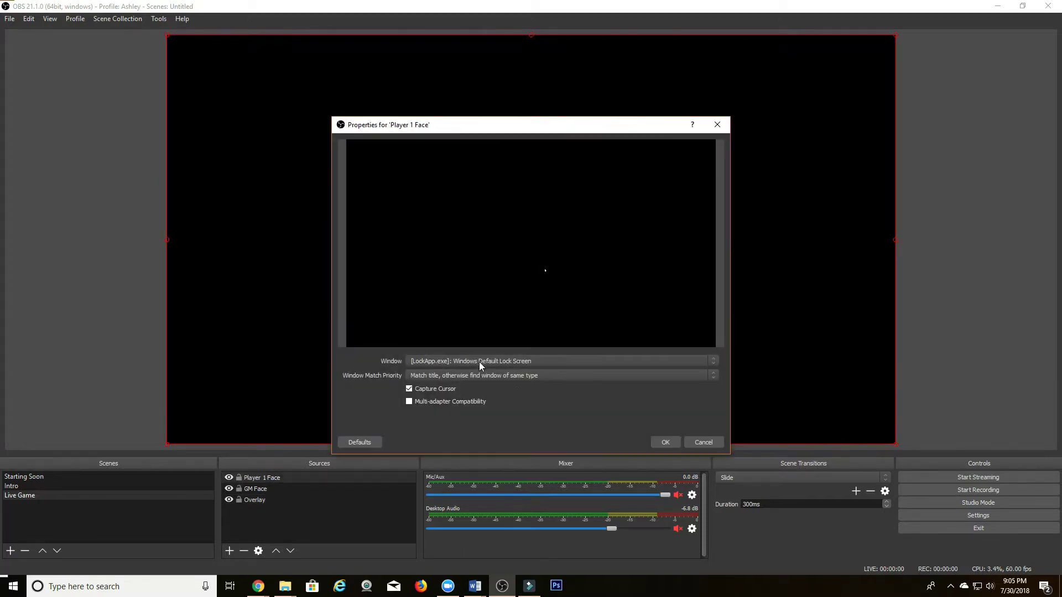
Set Player 1 Face to capture the Tabletop Audio Chrome window and accept its properties.
left_click(570, 361)
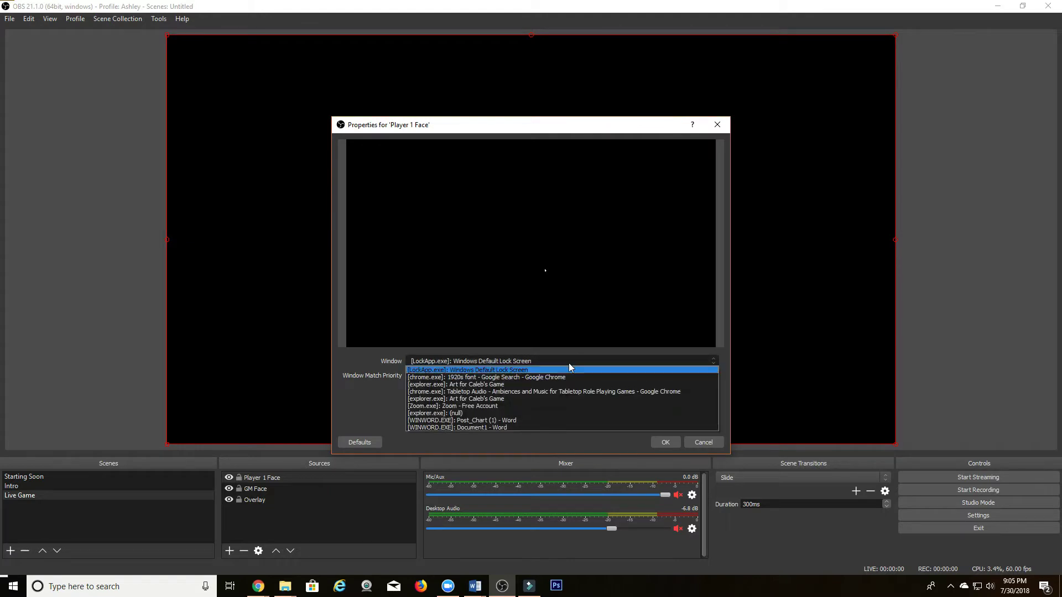
left_click(526, 392)
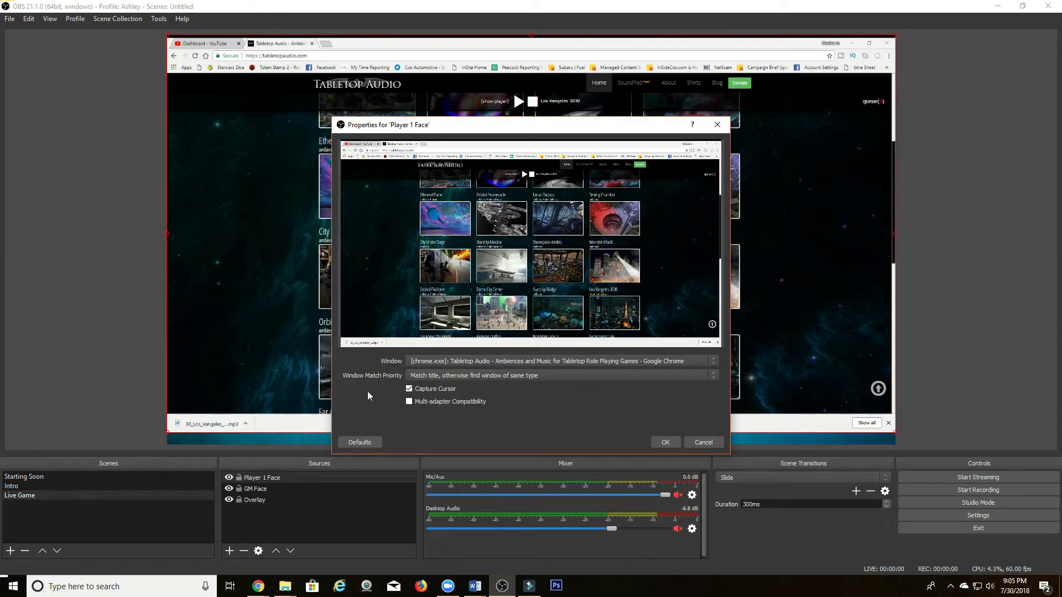
left_click(668, 441)
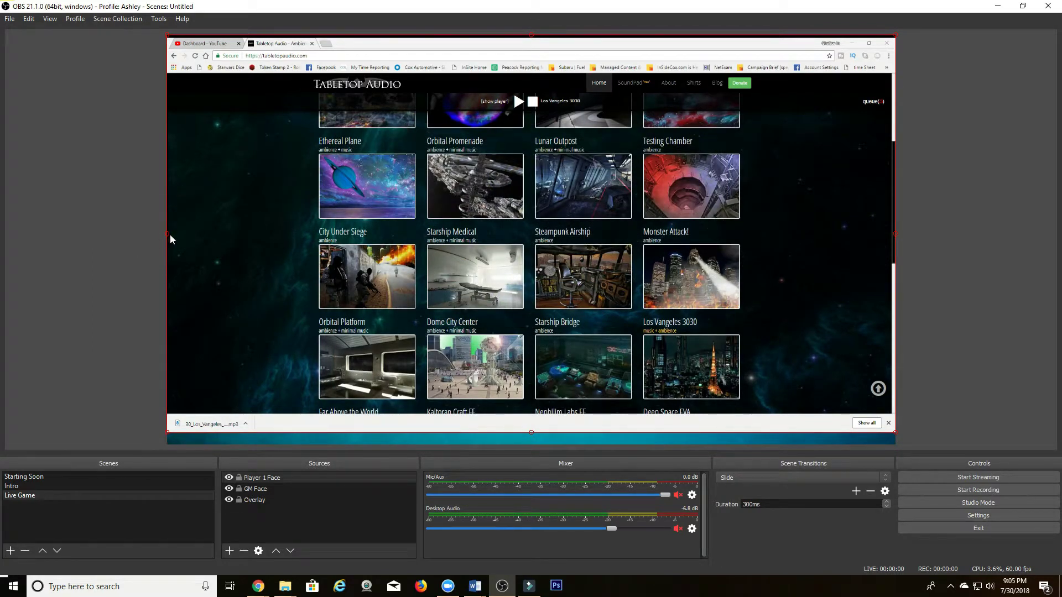
Crop the Player 1 Face capture to the Orbital Platform thumbnail and fit it into the overlay's lower-left camera frame.
left_click_drag(169, 234, 318, 258)
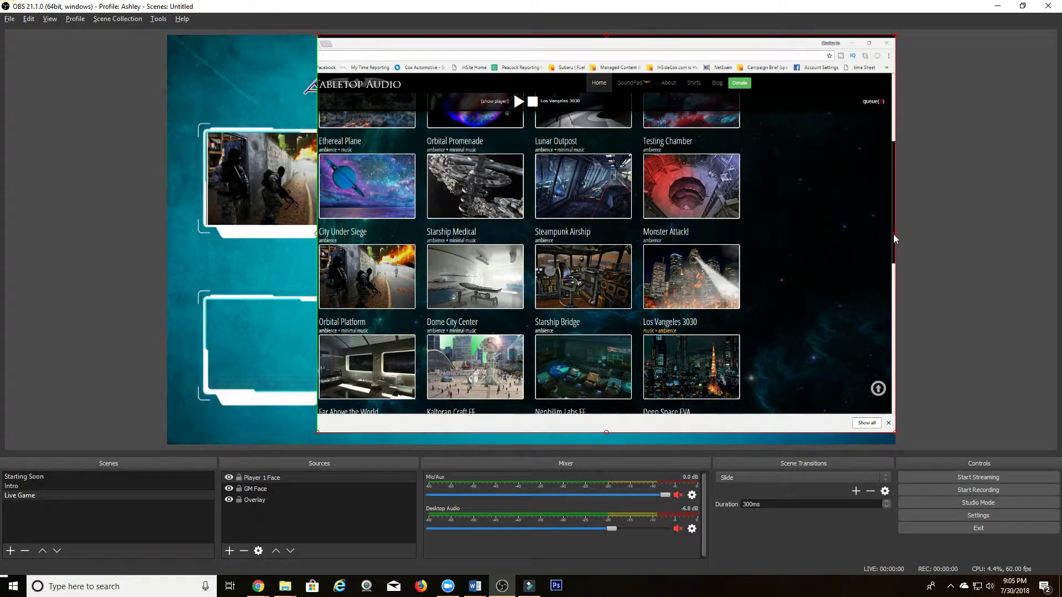
left_click_drag(896, 238, 413, 276)
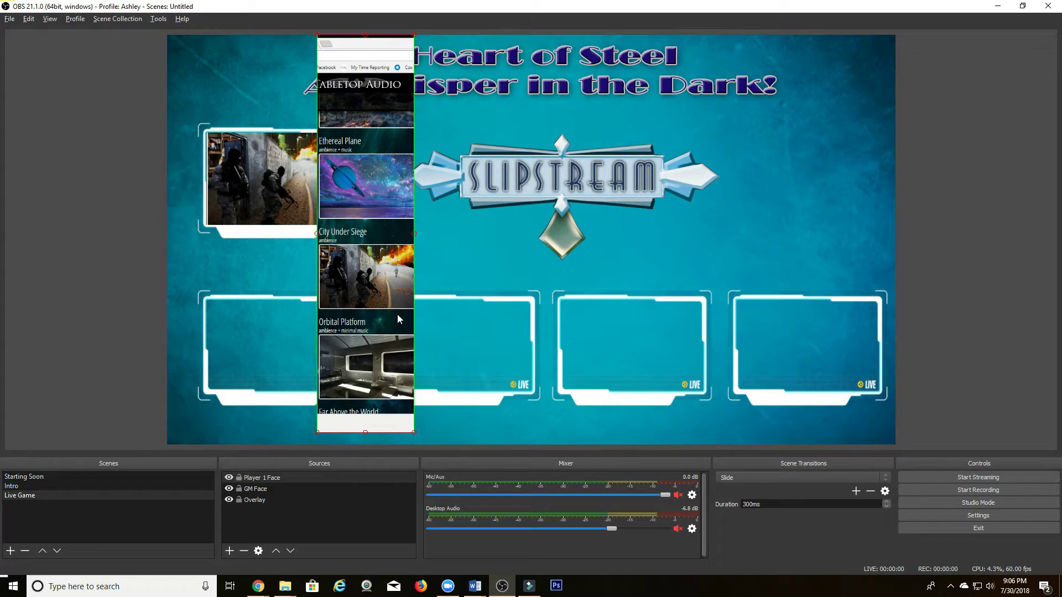
left_click_drag(363, 432, 370, 400)
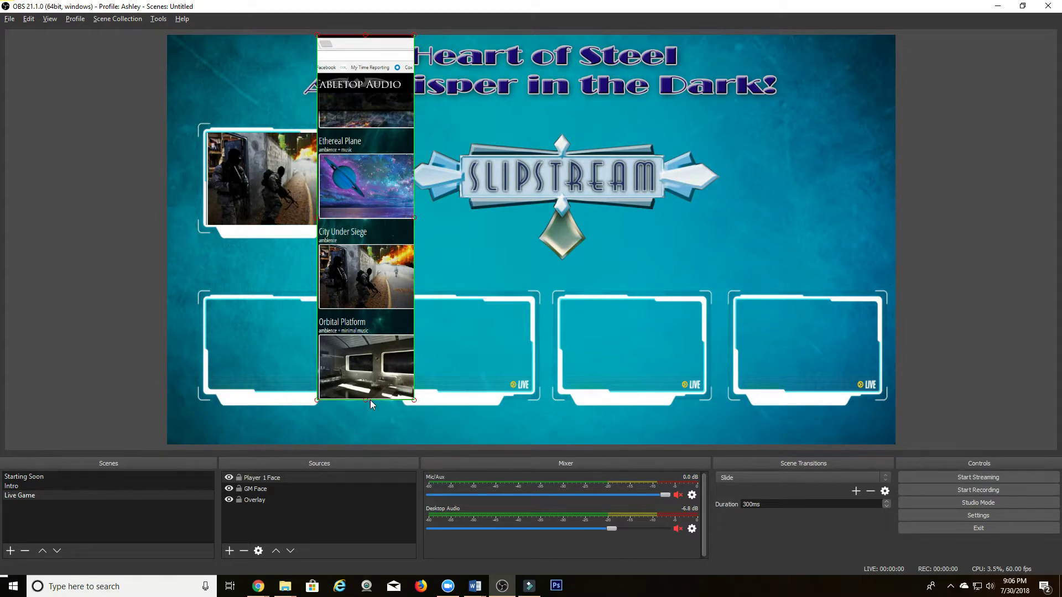
left_click_drag(364, 40, 222, 331)
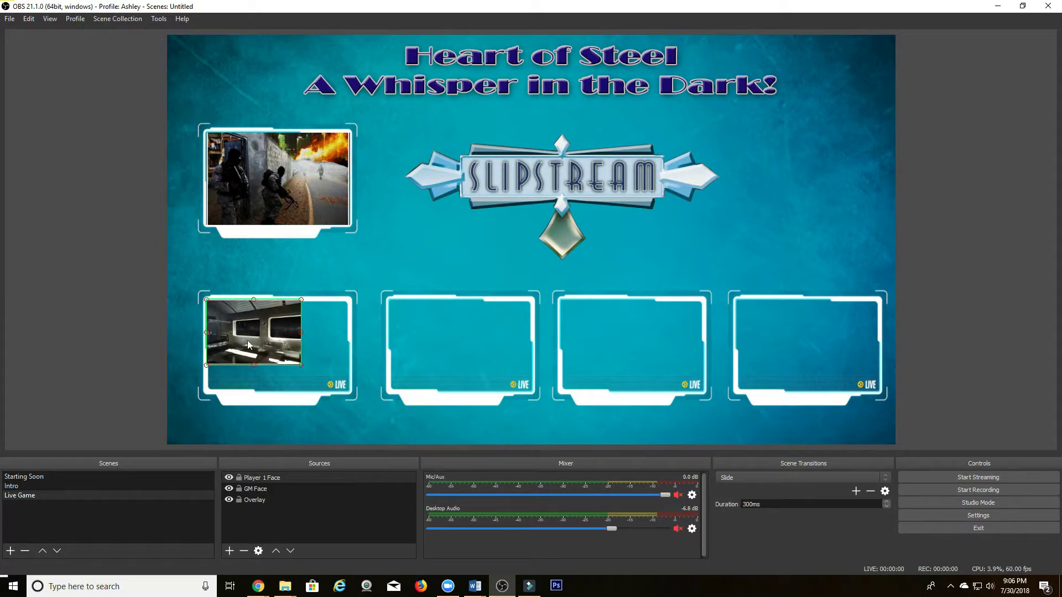
left_click_drag(301, 365, 350, 395)
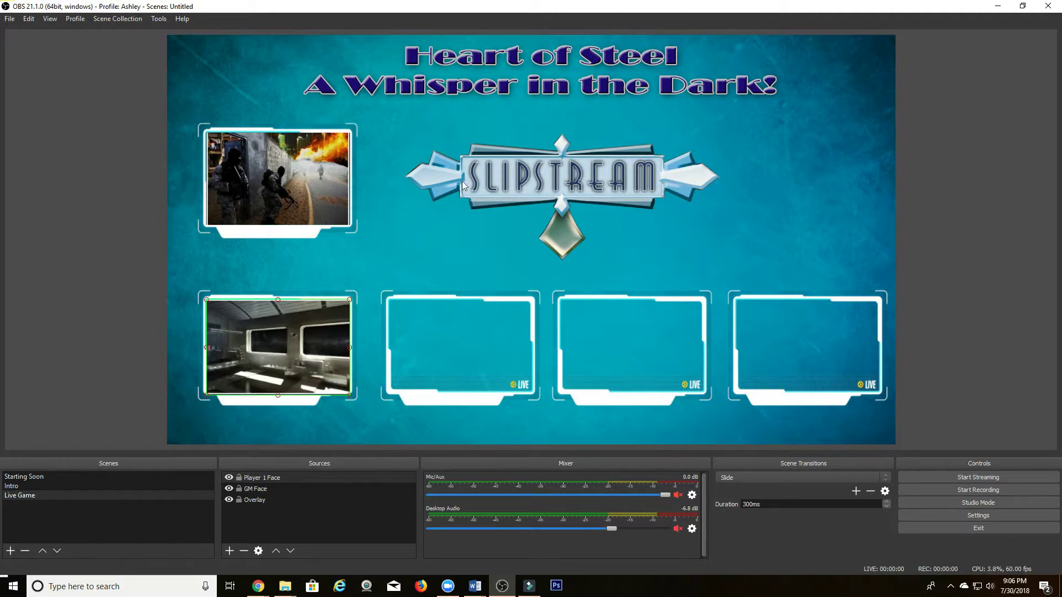
left_click(646, 253)
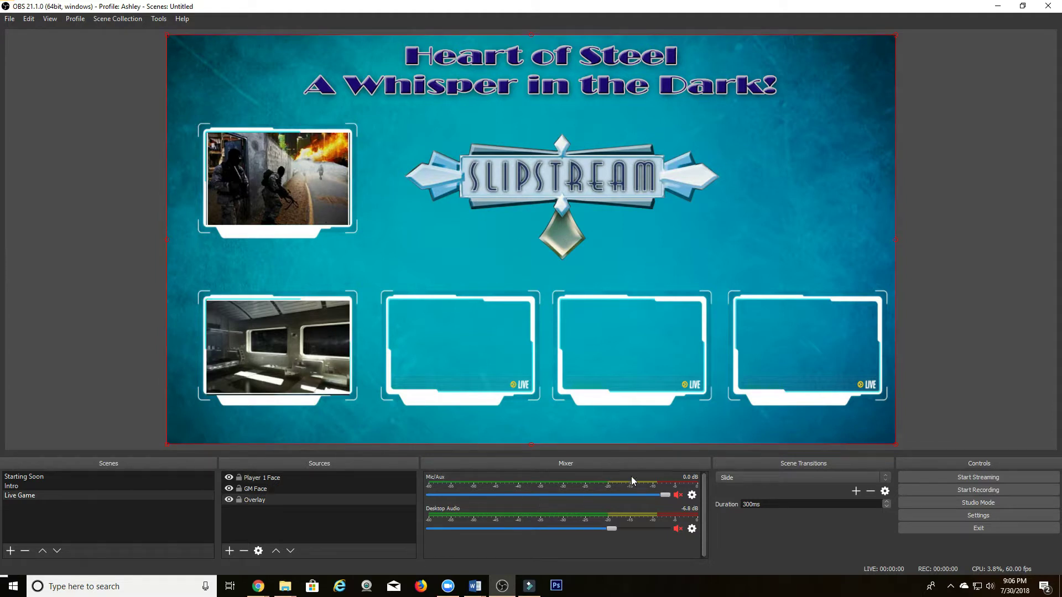
Add a window capture source named "Player 2 Face" to the Live Game scene.
left_click(229, 551)
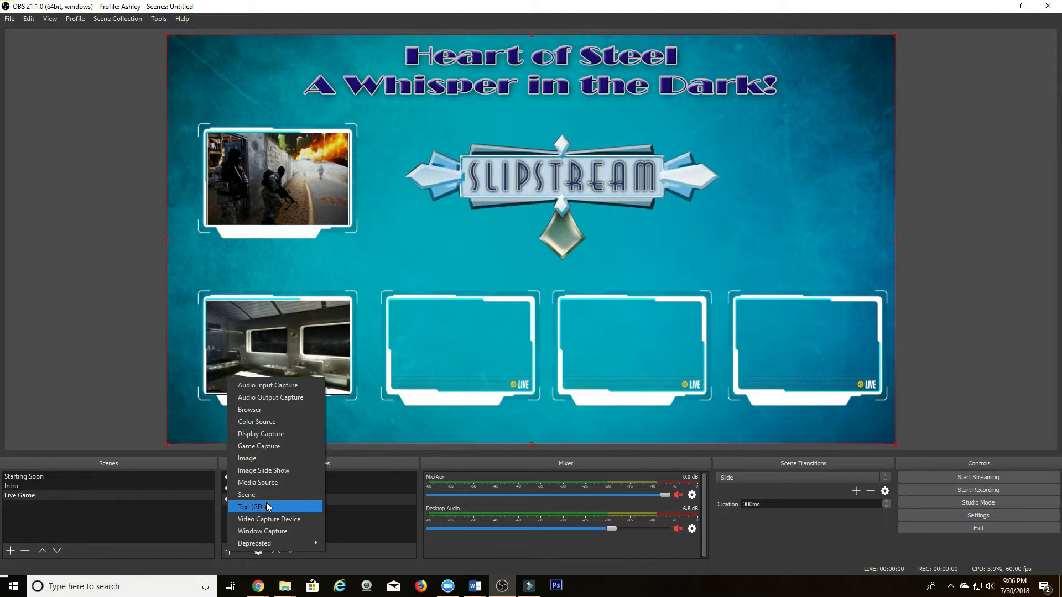
left_click(287, 532)
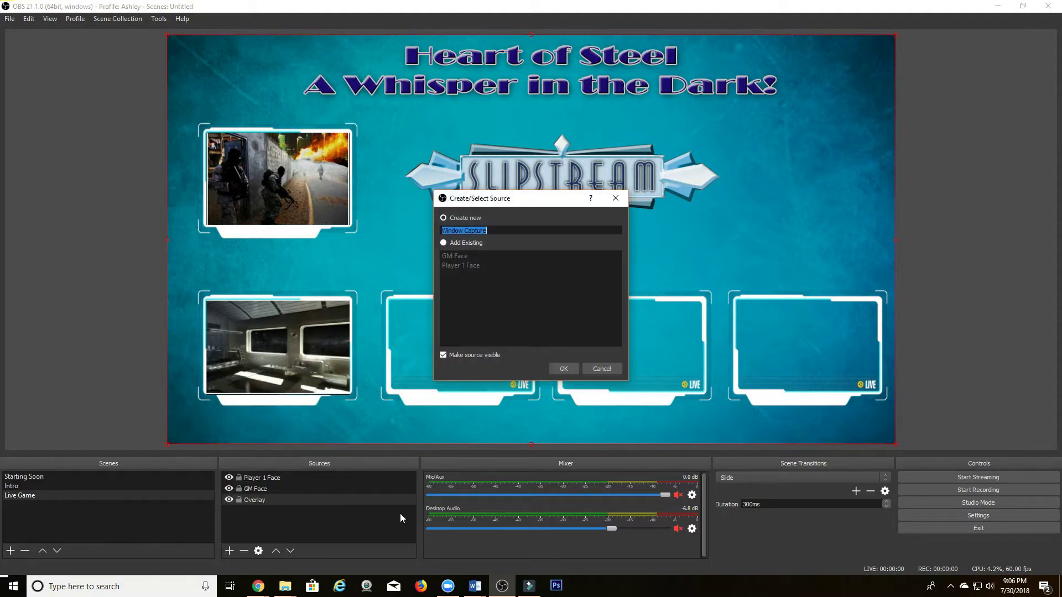
type("Player 2 Face")
left_click(565, 369)
Set Player 2 Face to capture the Tabletop Audio Chrome window and accept its properties.
left_click(555, 360)
left_click(515, 401)
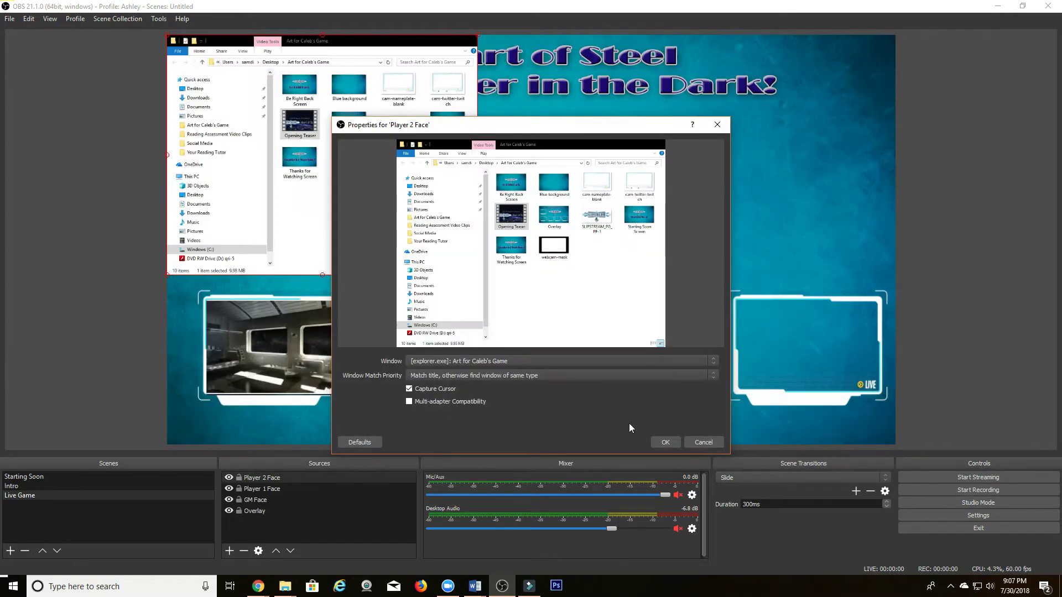
left_click(550, 361)
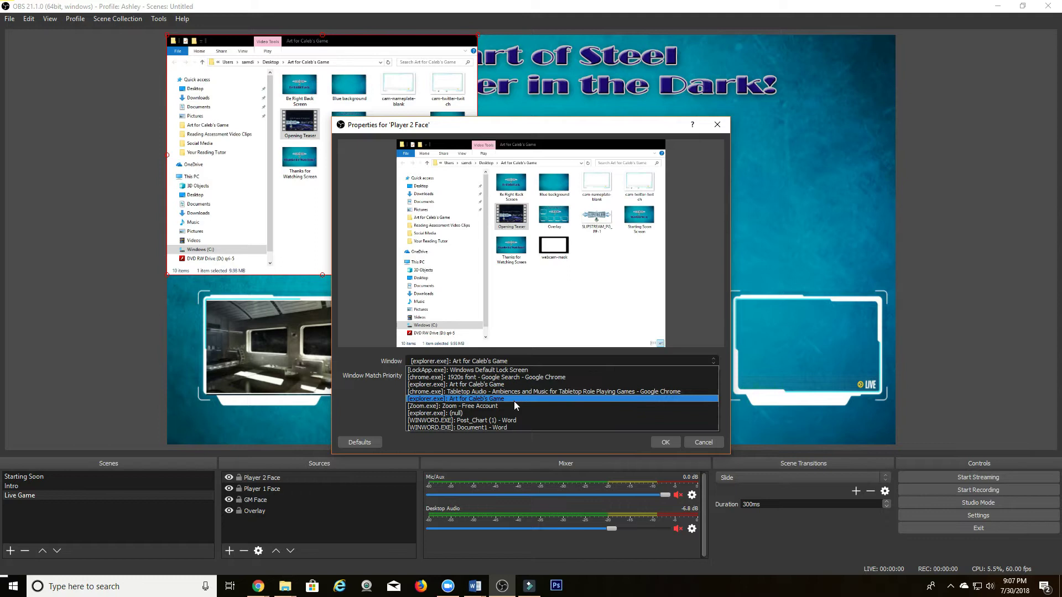
left_click(514, 398)
left_click(537, 361)
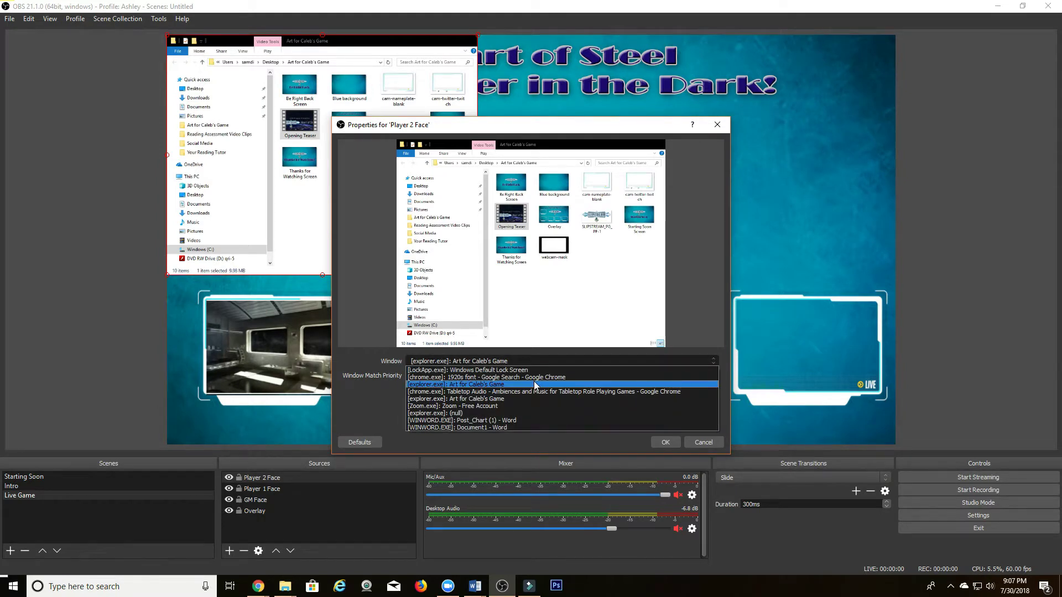
left_click(533, 393)
left_click(665, 445)
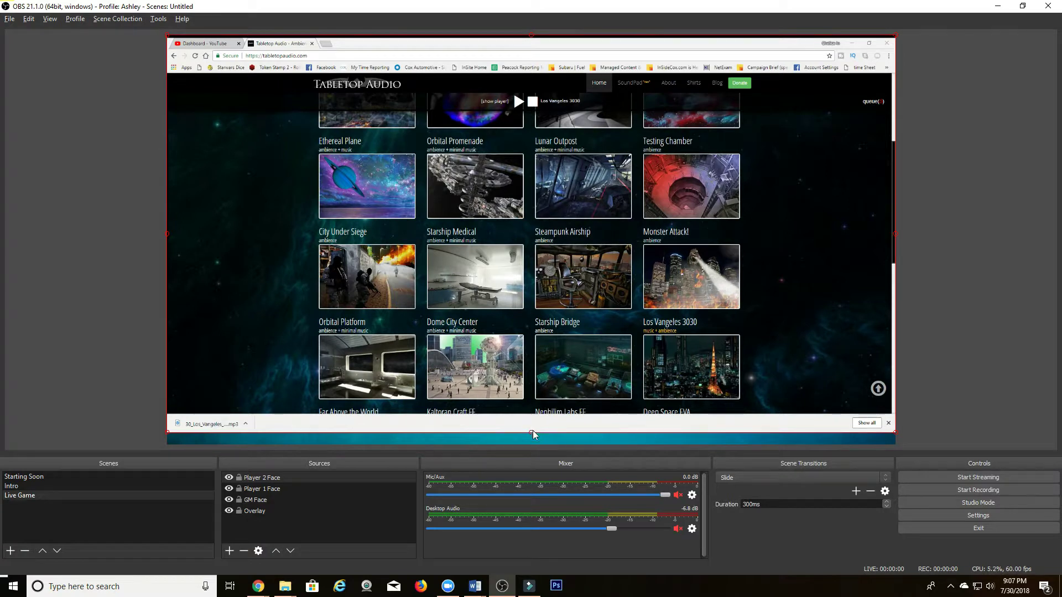
Crop the Player 2 Face capture to the Ethereal Plane thumbnail and fit it into the second camera frame of the overlay's lower row.
left_click_drag(532, 433, 531, 220)
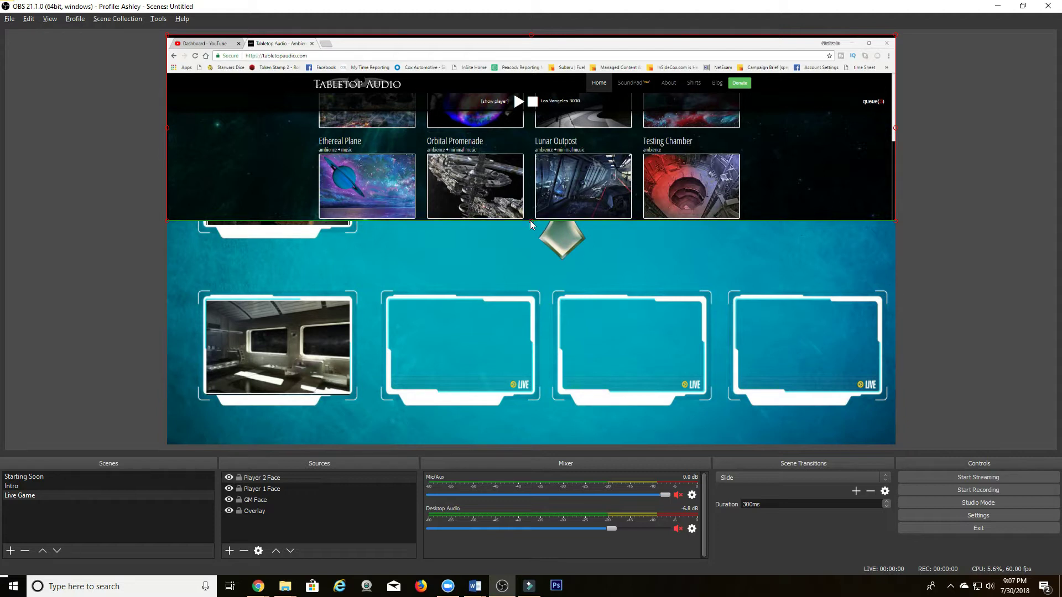
left_click_drag(530, 220, 529, 219)
left_click_drag(169, 131, 321, 159)
left_click_drag(607, 37, 556, 154)
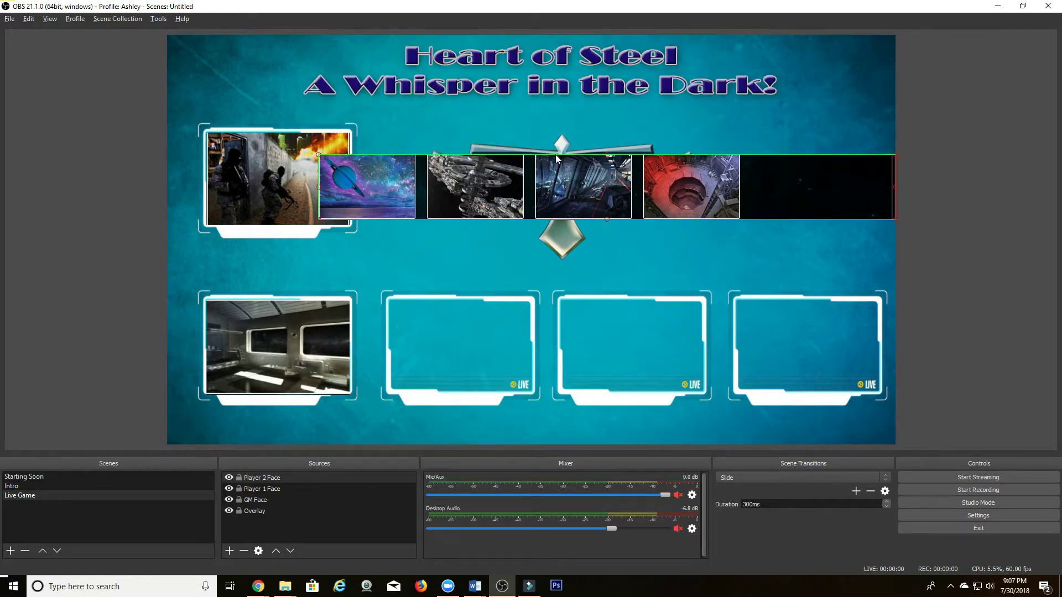
left_click_drag(896, 193, 415, 217)
left_click_drag(366, 180, 437, 324)
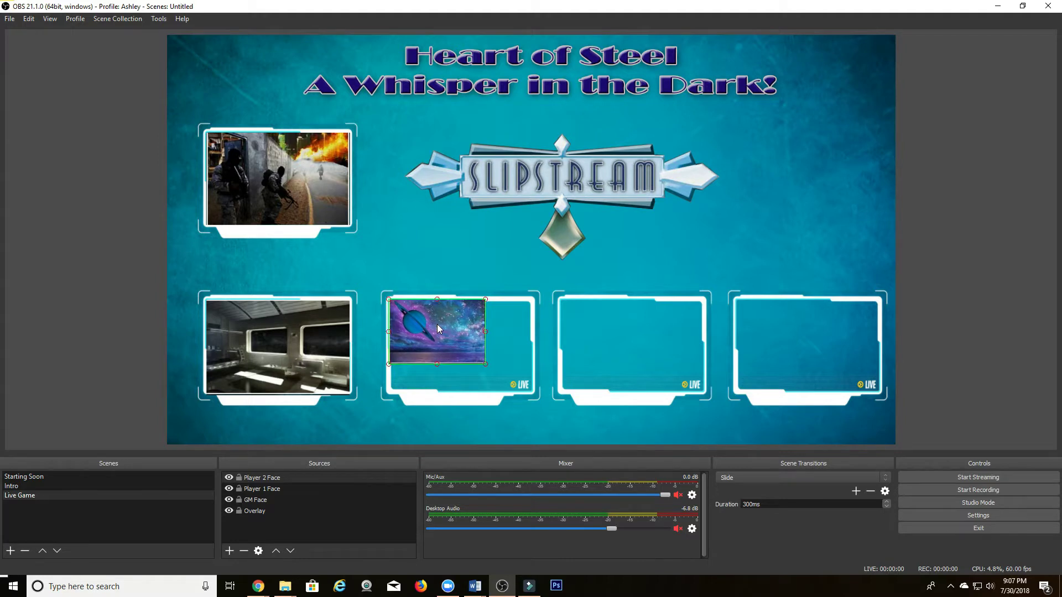
left_click_drag(484, 363, 533, 390)
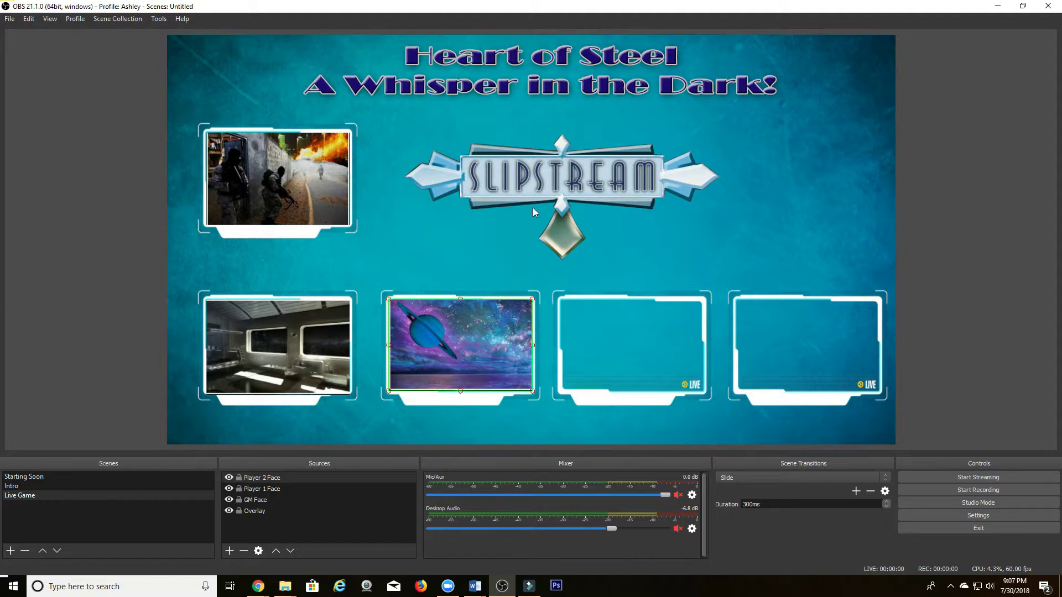
left_click(714, 218)
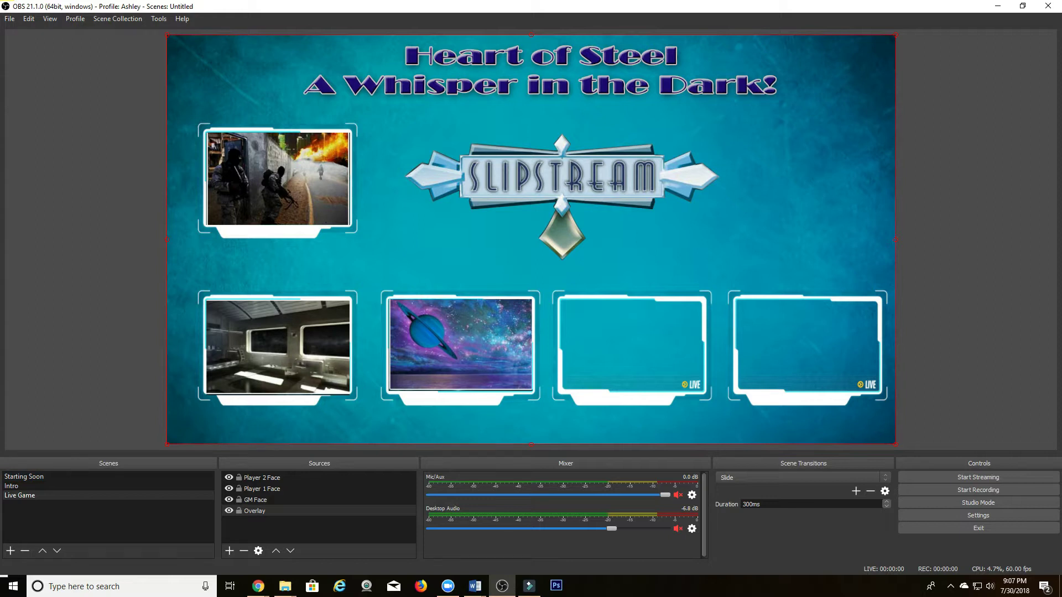
Add a new scene named "Be Right Back".
left_click(9, 551)
type("B")
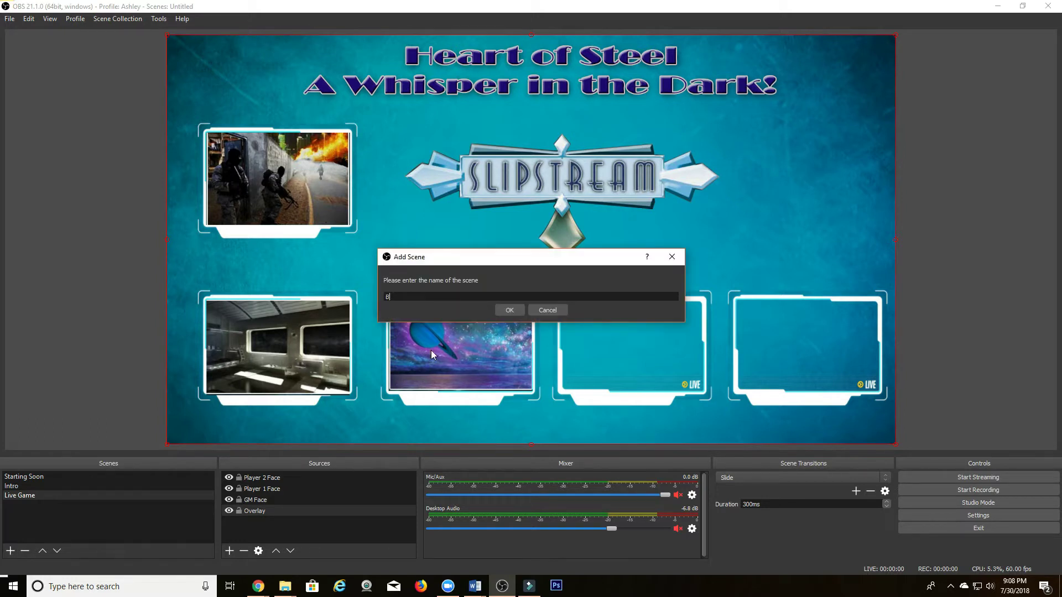
type("e Right BAck")
key("BackSpace")
key("BackSpace")
key("BackSpace")
type("ac")
left_click(503, 309)
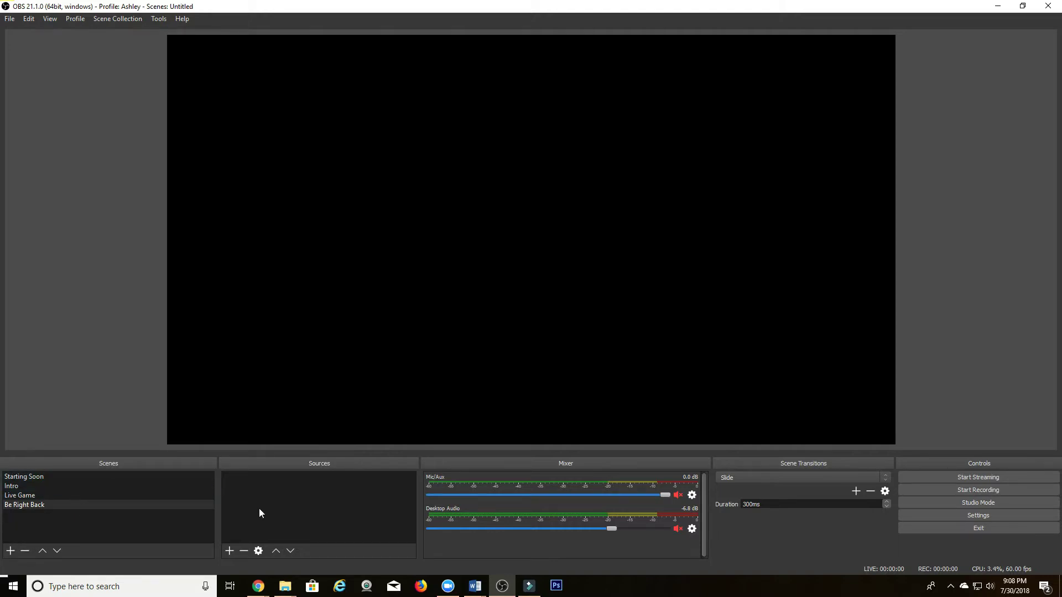
Add an image source named "BRB Screen" to the Be Right Back scene, using the Be Right Back Screen image file.
left_click(230, 550)
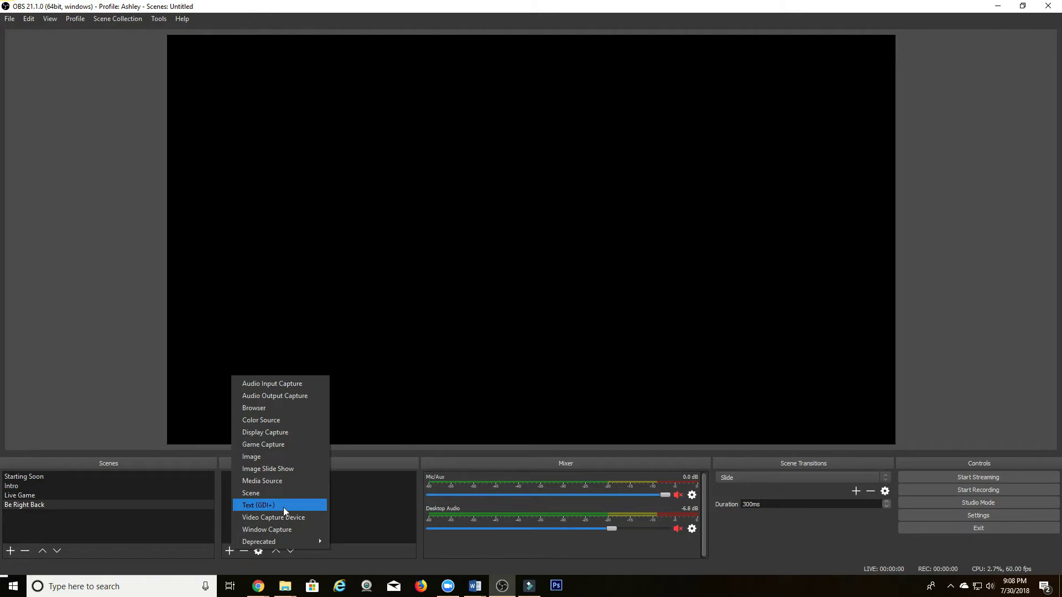
left_click(287, 457)
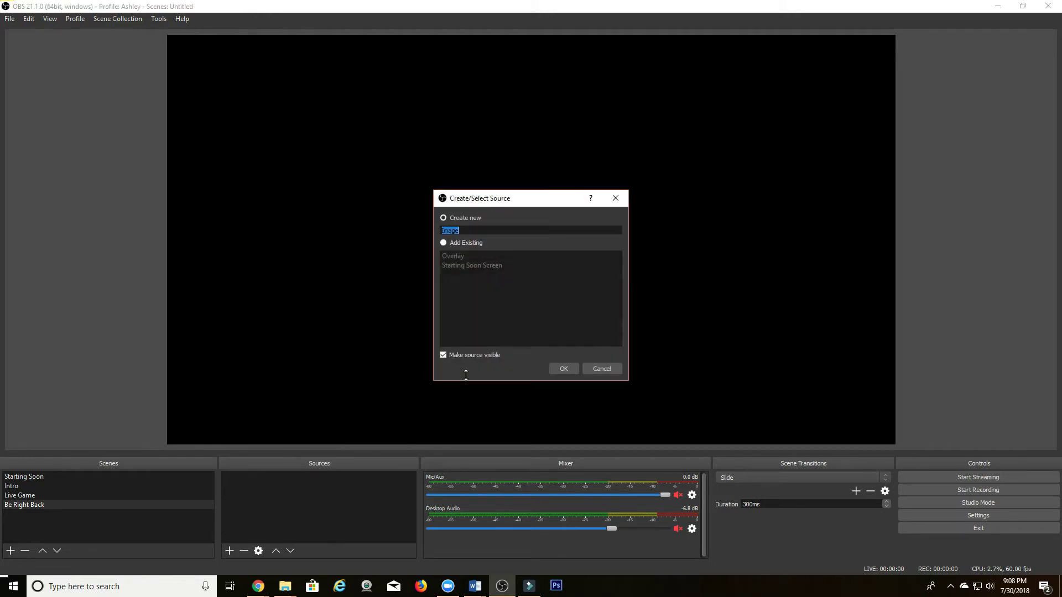
type("BRB Screen")
left_click(563, 369)
left_click(700, 364)
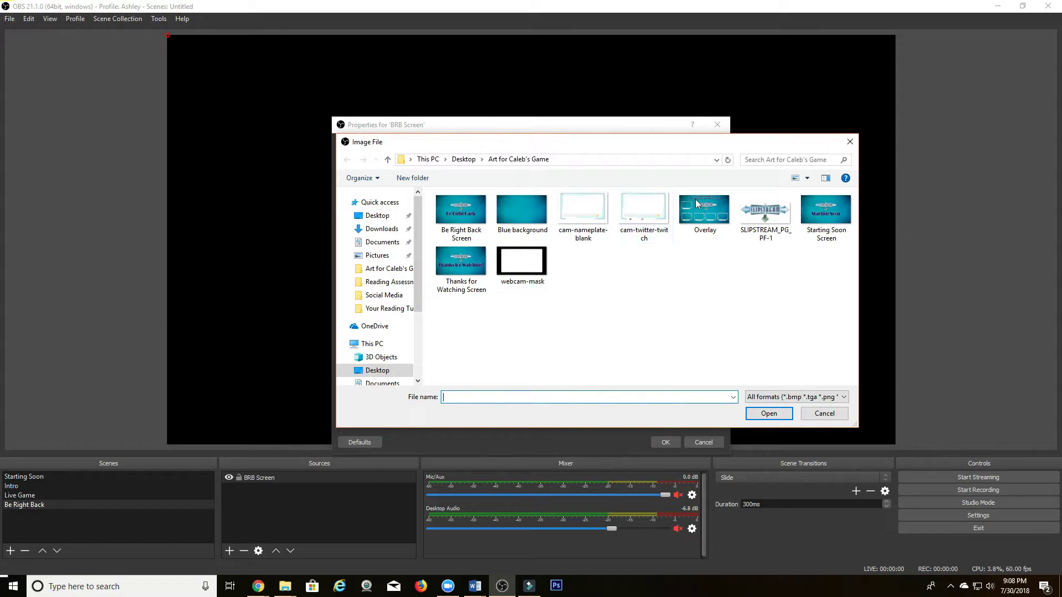
double_click(481, 217)
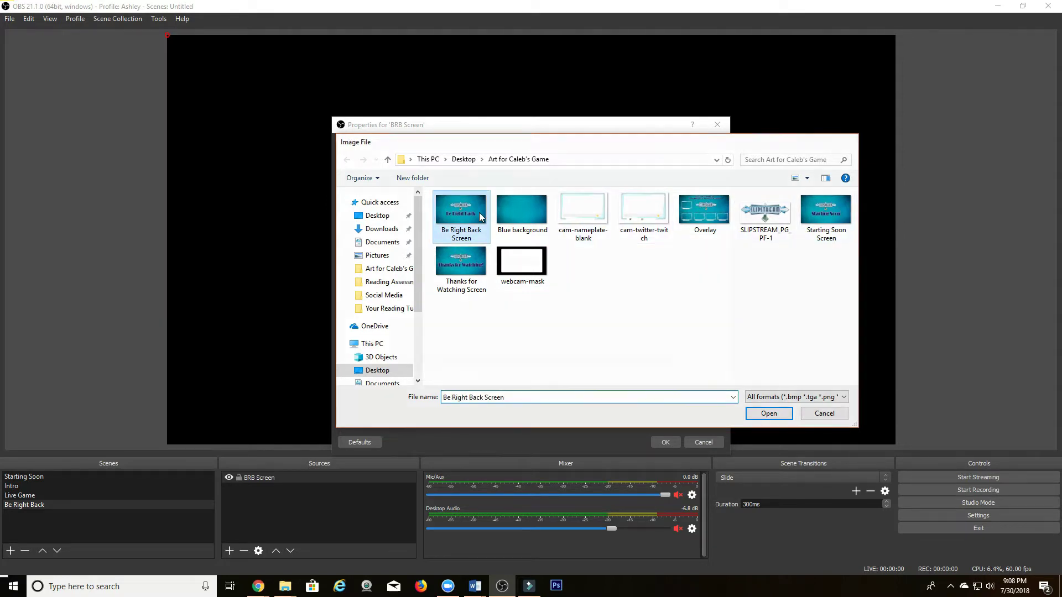
left_click(666, 442)
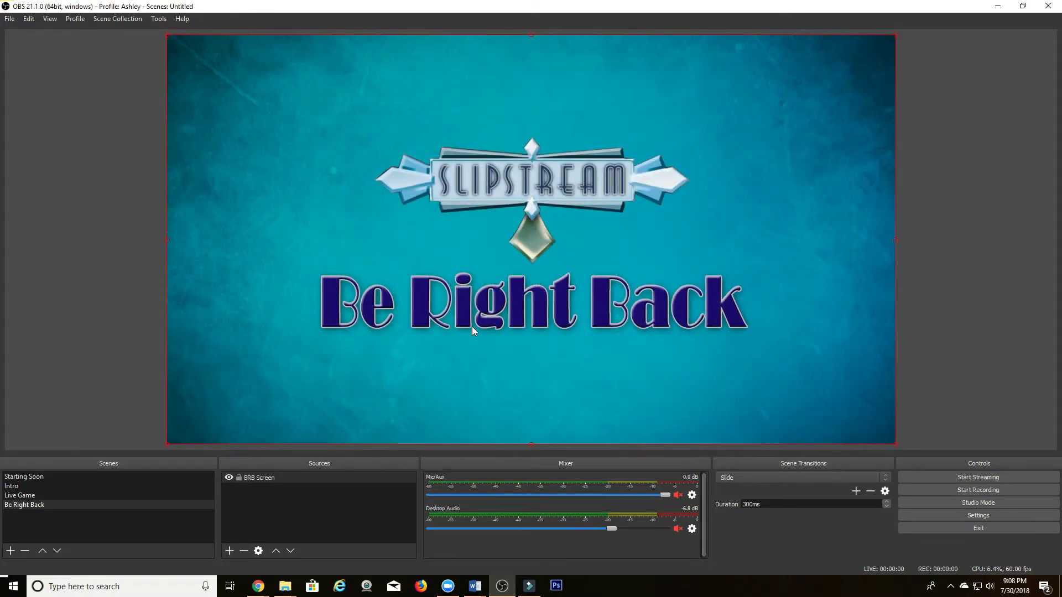
Try to create a new media source named "Music" in the Be Right Back scene.
left_click(230, 551)
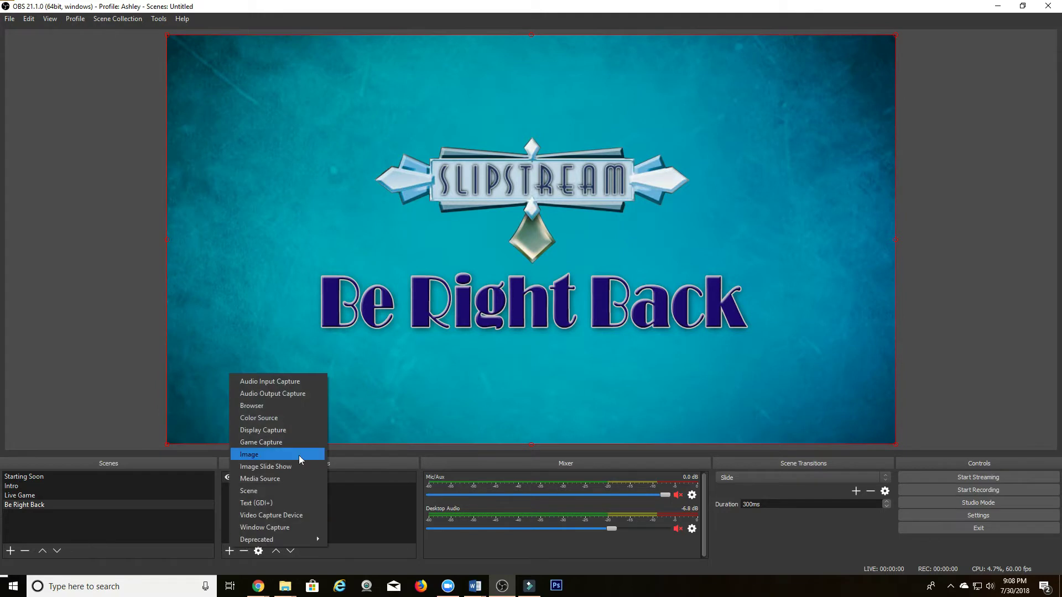
left_click(260, 479)
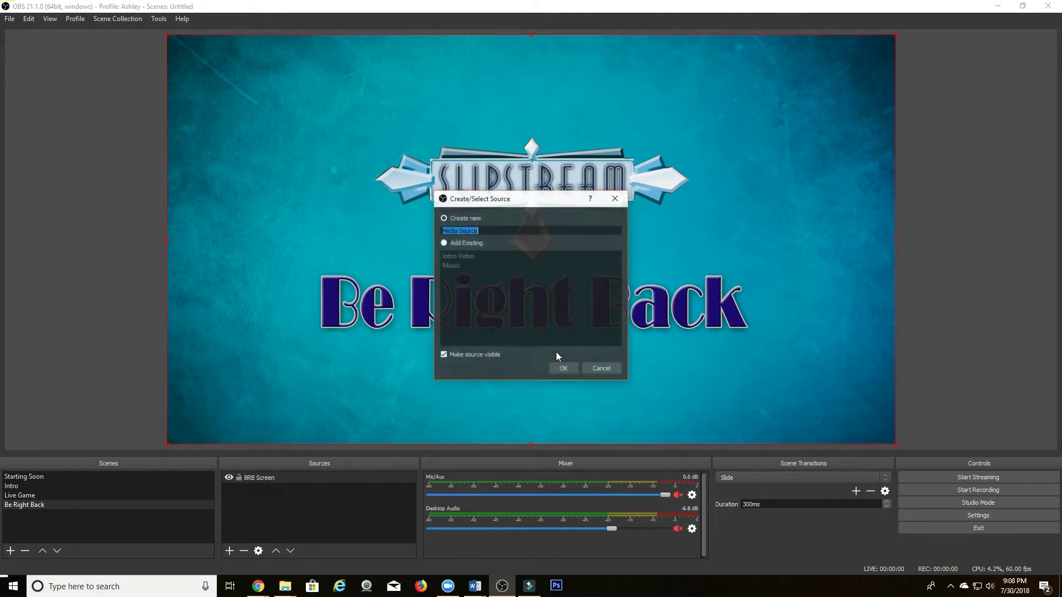
type("Music")
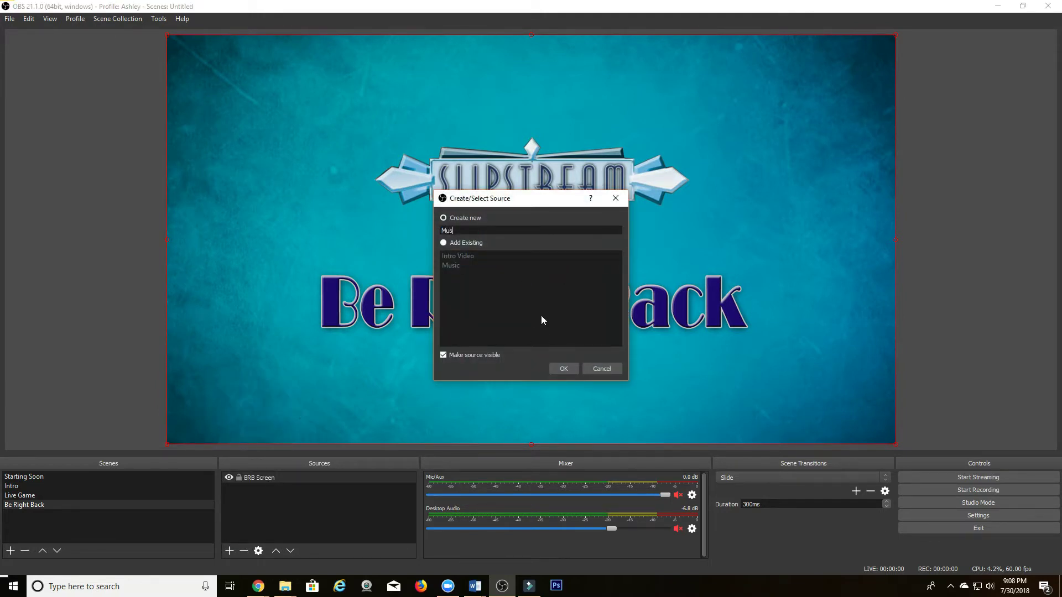
left_click(563, 368)
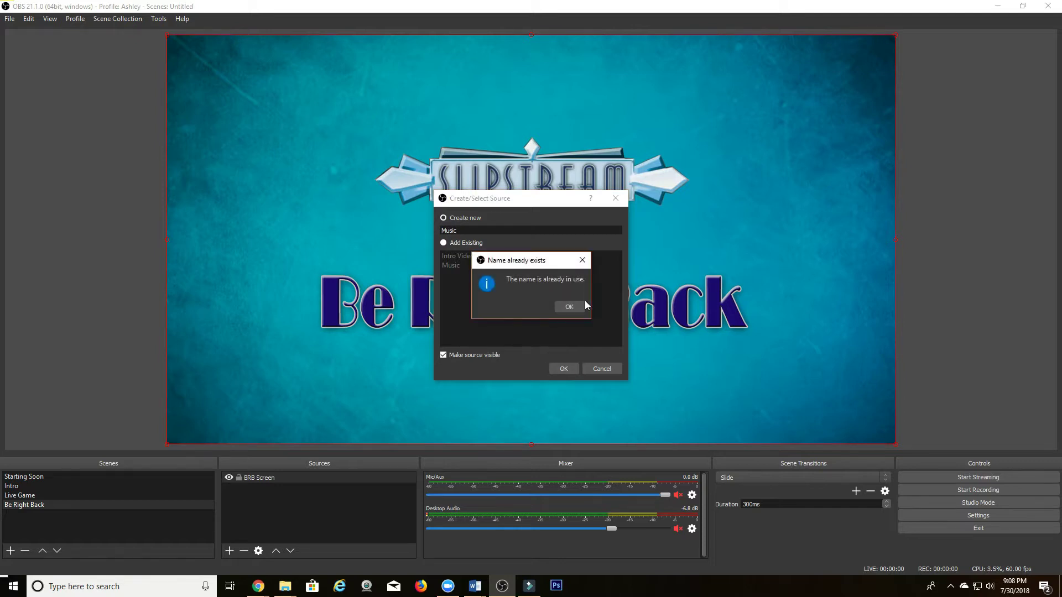
left_click(571, 307)
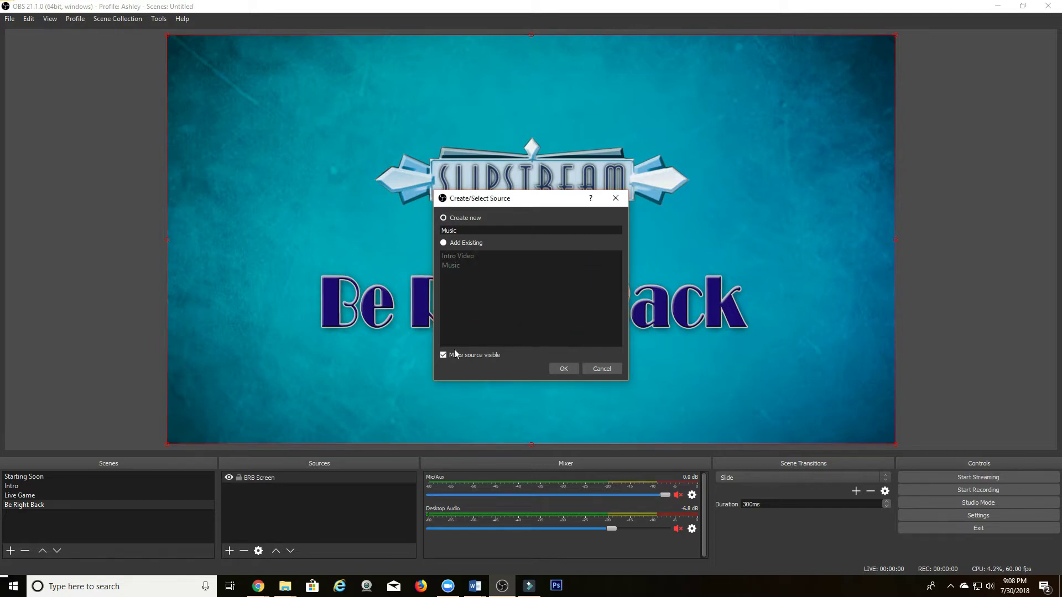
Add the existing Music media source to the Be Right Back scene.
left_click(443, 244)
left_click(452, 266)
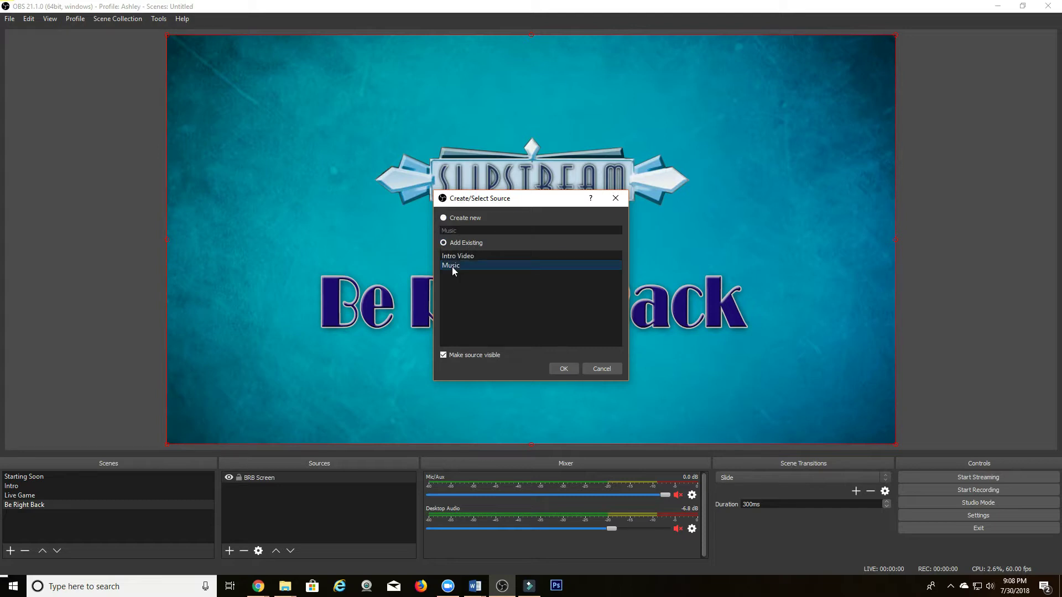
left_click(558, 366)
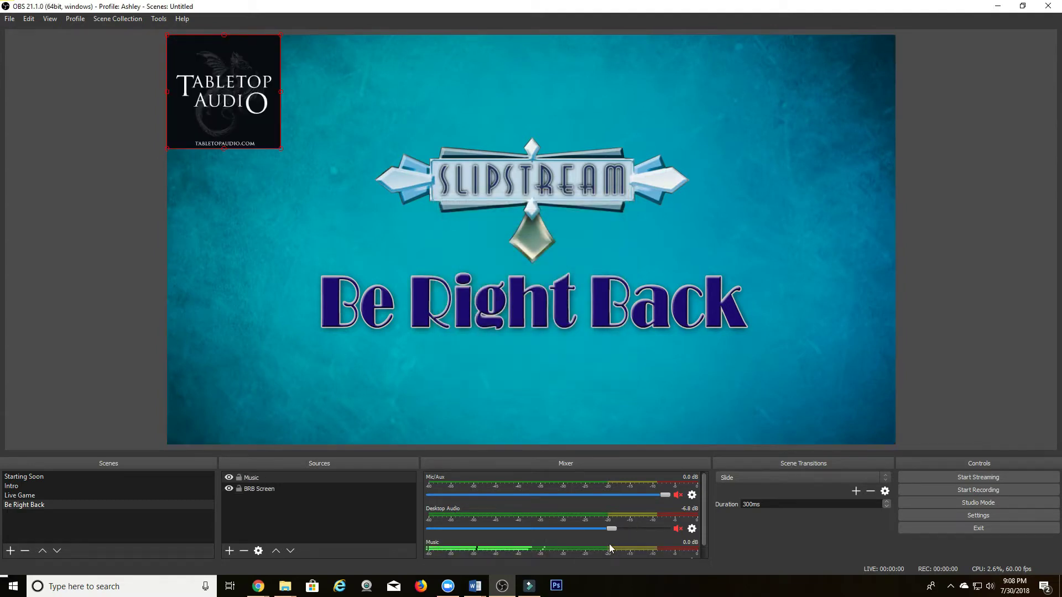
Move the Music source below BRB Screen in the source order so the image covers its album art.
scroll(609, 543, "down", 1)
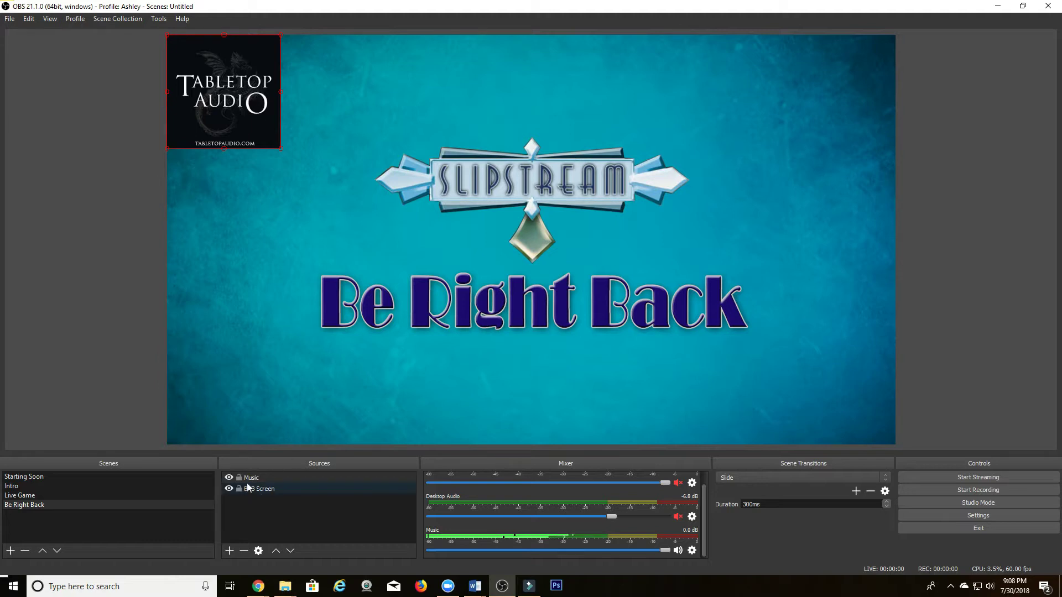
left_click_drag(252, 479, 256, 497)
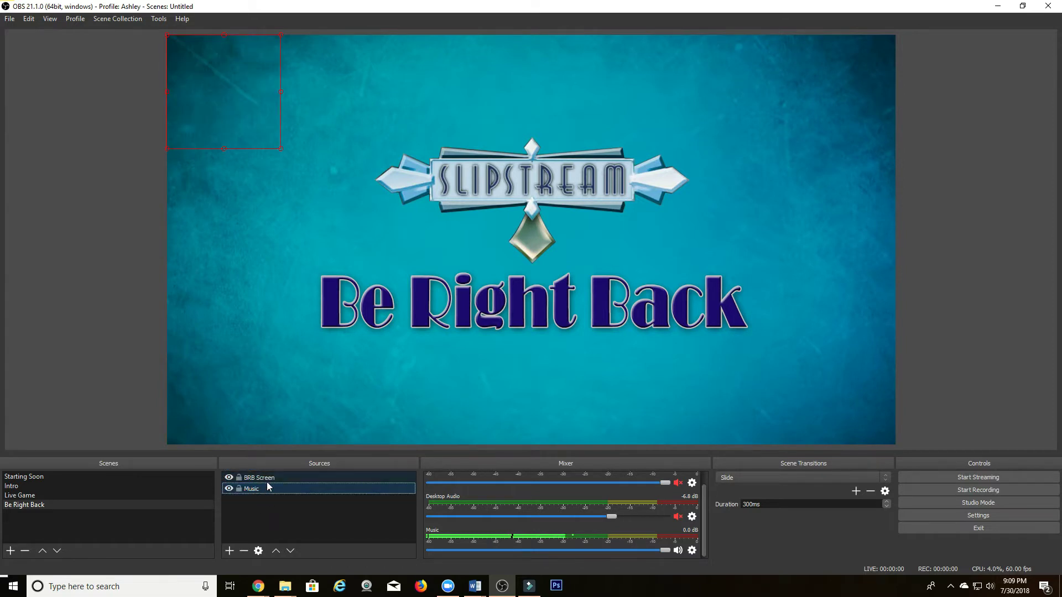
left_click(299, 320)
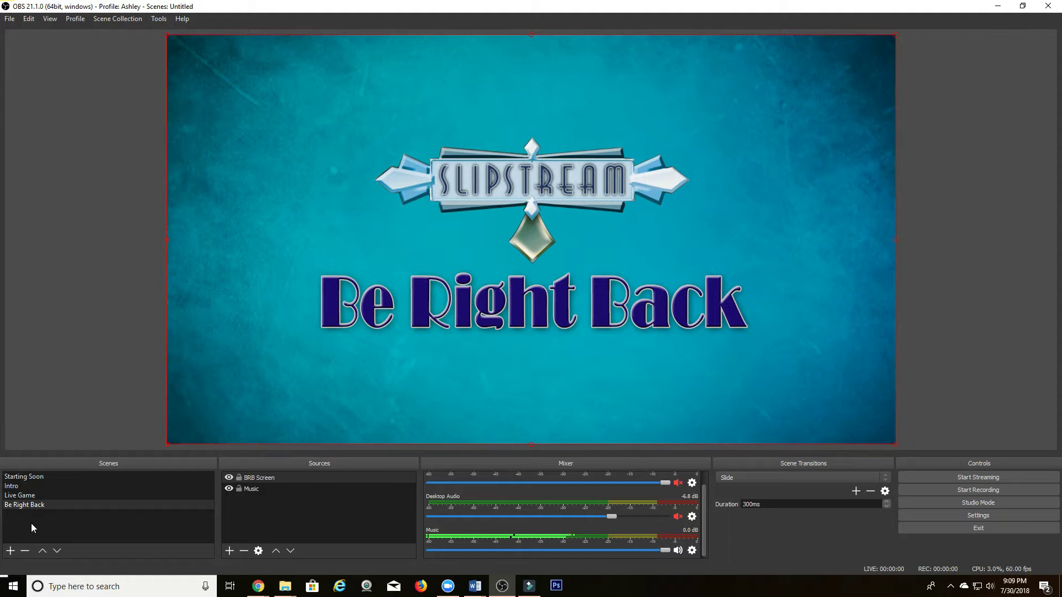
Add a new scene named "End Scene" to the scene list.
left_click(11, 550)
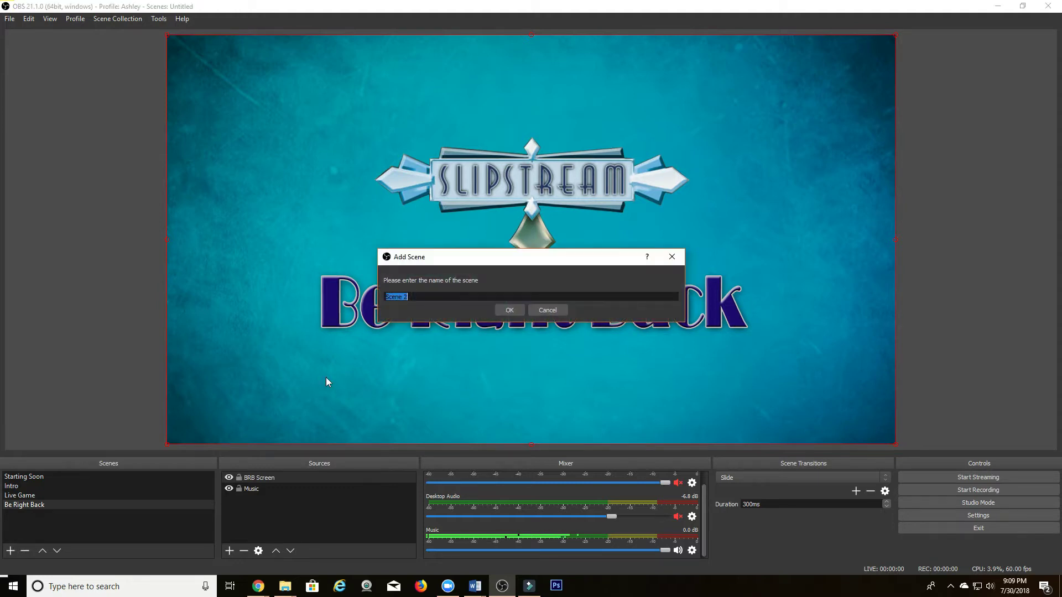
type("End Scene")
left_click(505, 311)
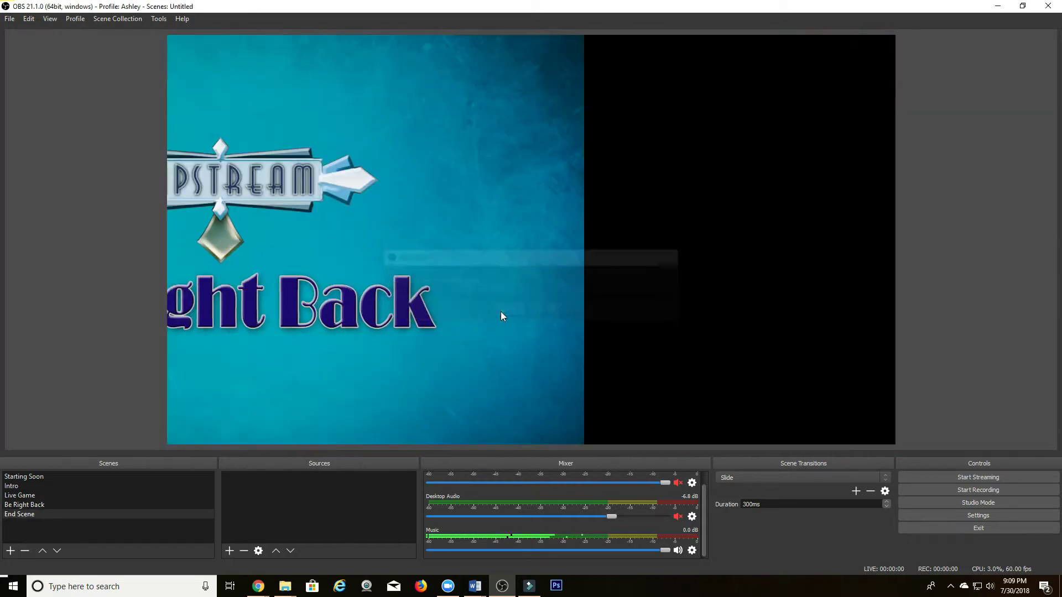
Add an image source named "End Screen" to End Scene, using the Thanks for Watching Screen image file.
left_click(231, 549)
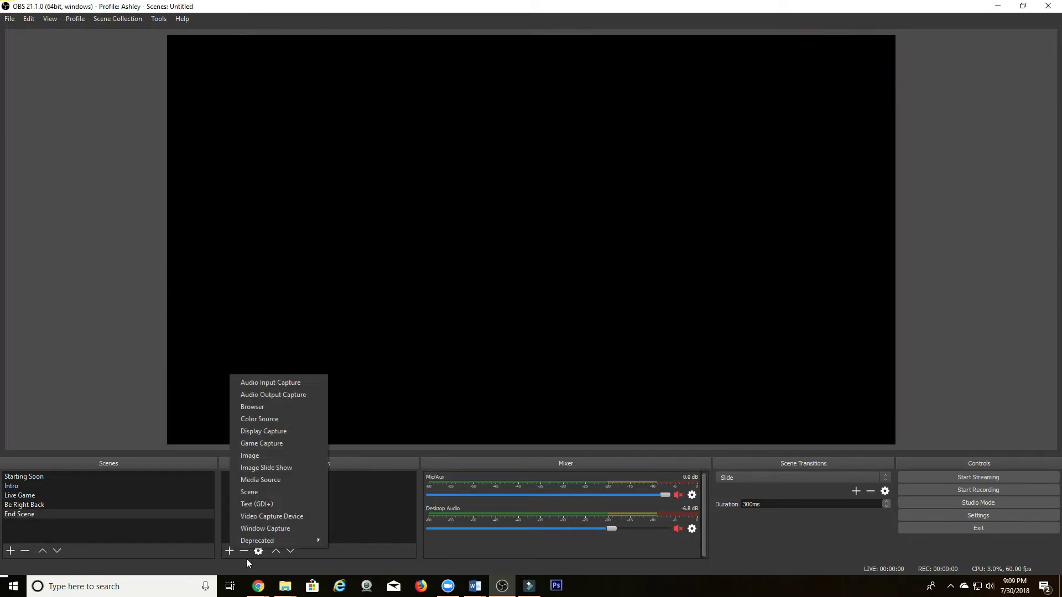
left_click(260, 456)
type("End Screen")
left_click(562, 368)
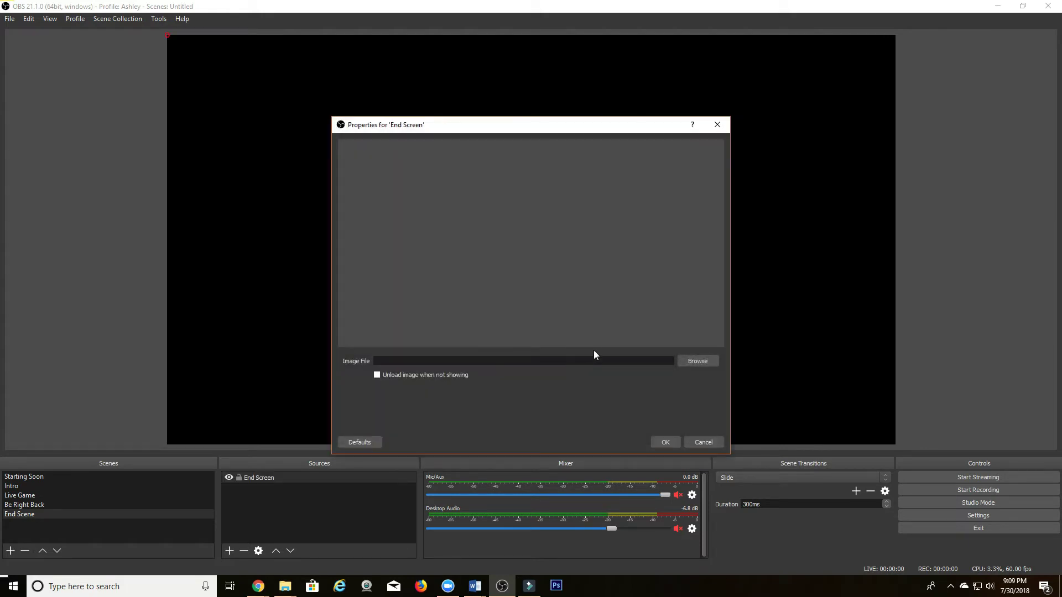
left_click(700, 360)
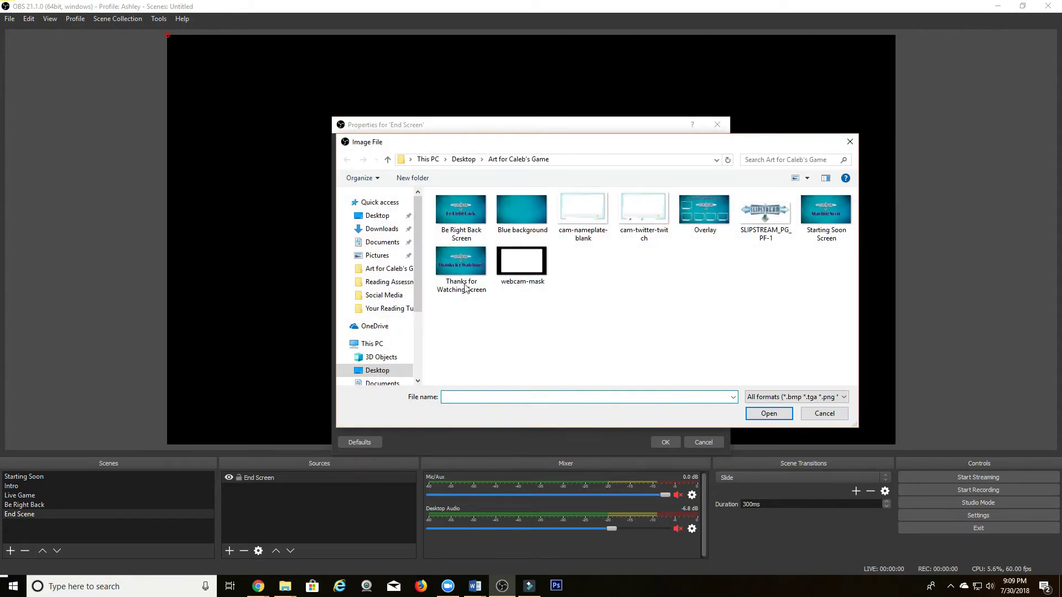
double_click(472, 260)
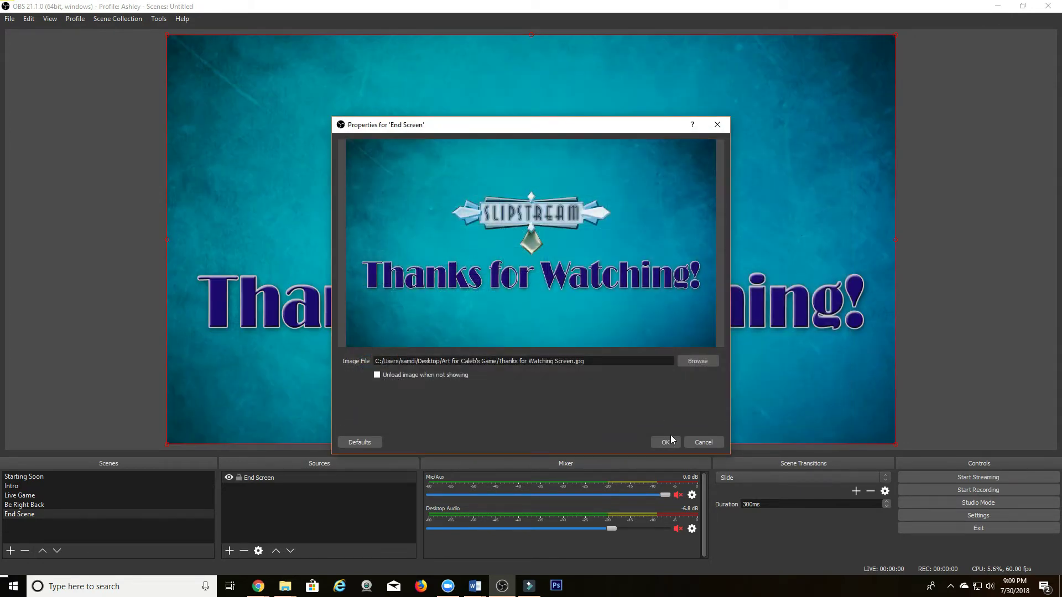
left_click(670, 442)
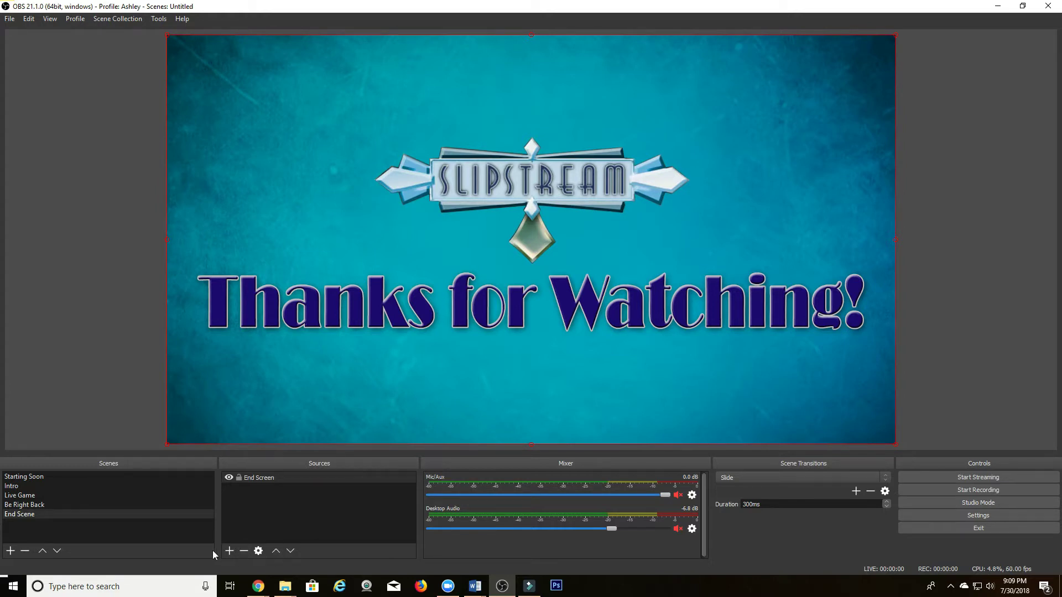
Add the existing Music media source to End Scene and move it below End Screen in the source order.
left_click(229, 550)
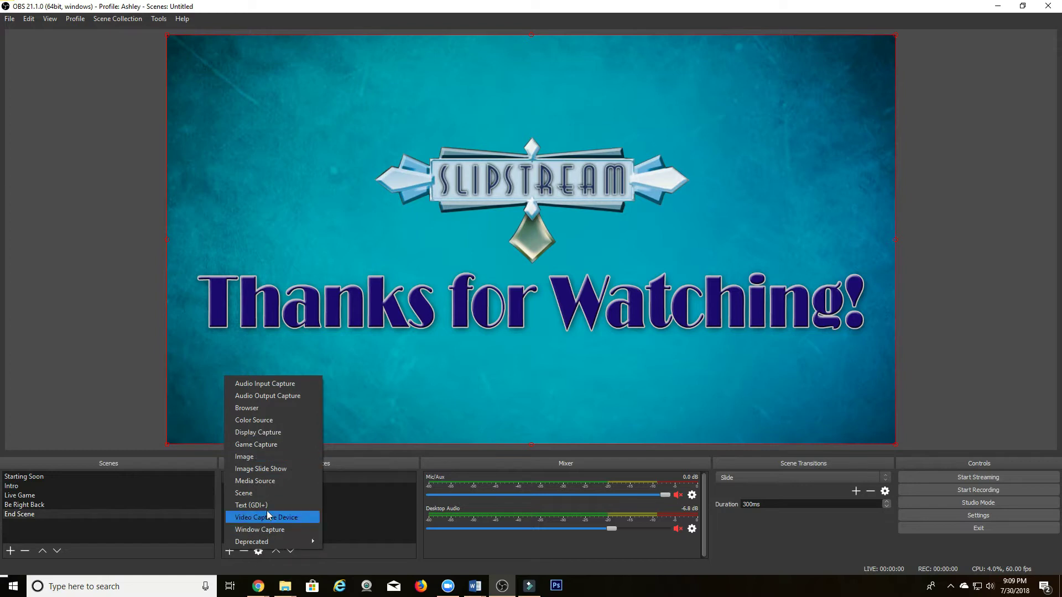
left_click(258, 483)
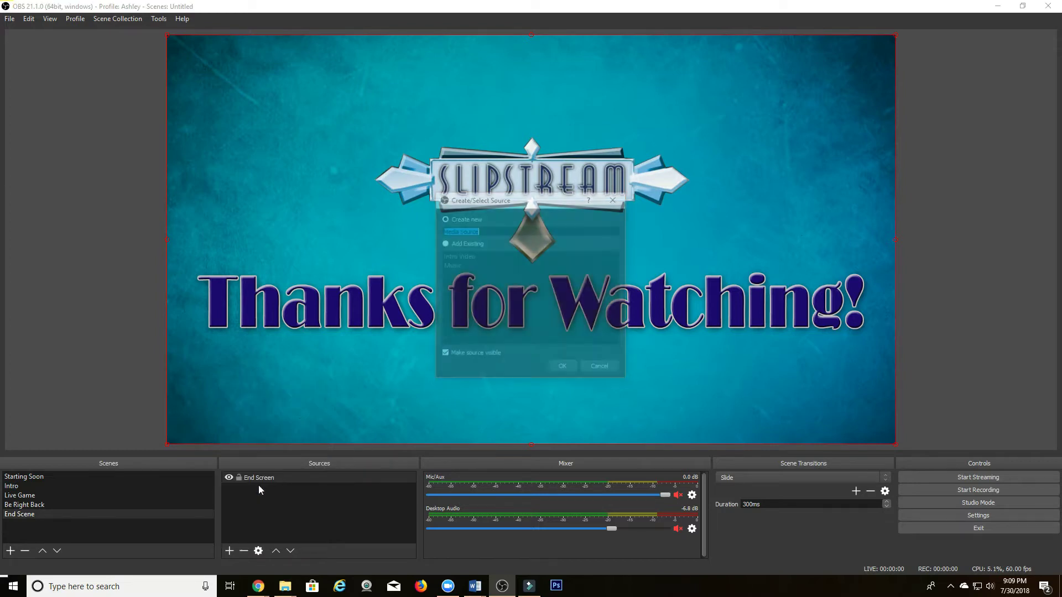
left_click(463, 243)
left_click(450, 266)
left_click(563, 369)
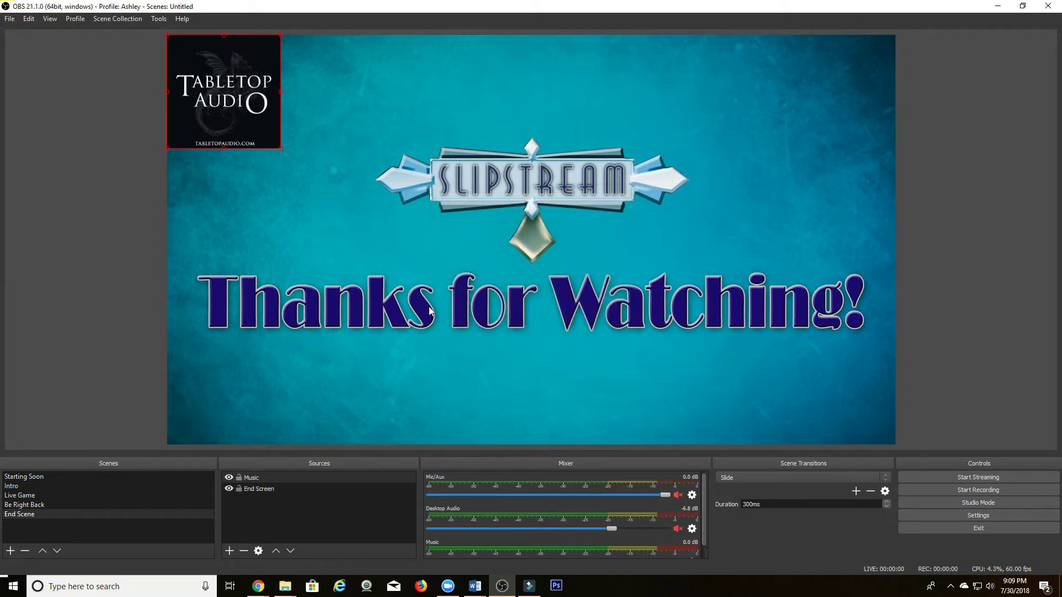
left_click_drag(261, 485, 260, 500)
left_click(575, 266)
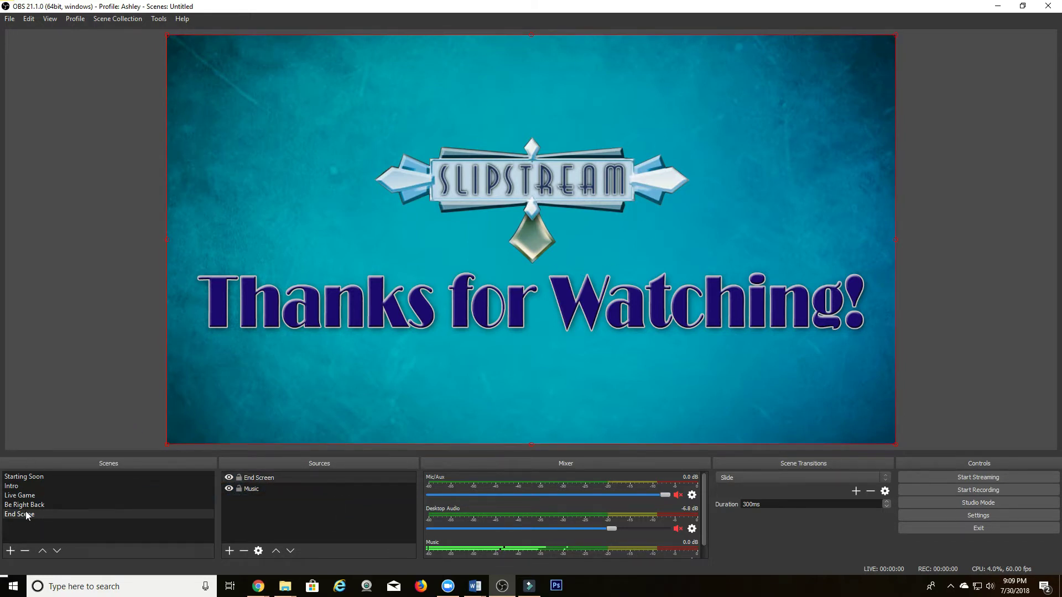
Rehearse the stream start by going from Starting Soon through Intro to Live Game, unmuting Mic/Aux and Desktop Audio before the game.
left_click(35, 477)
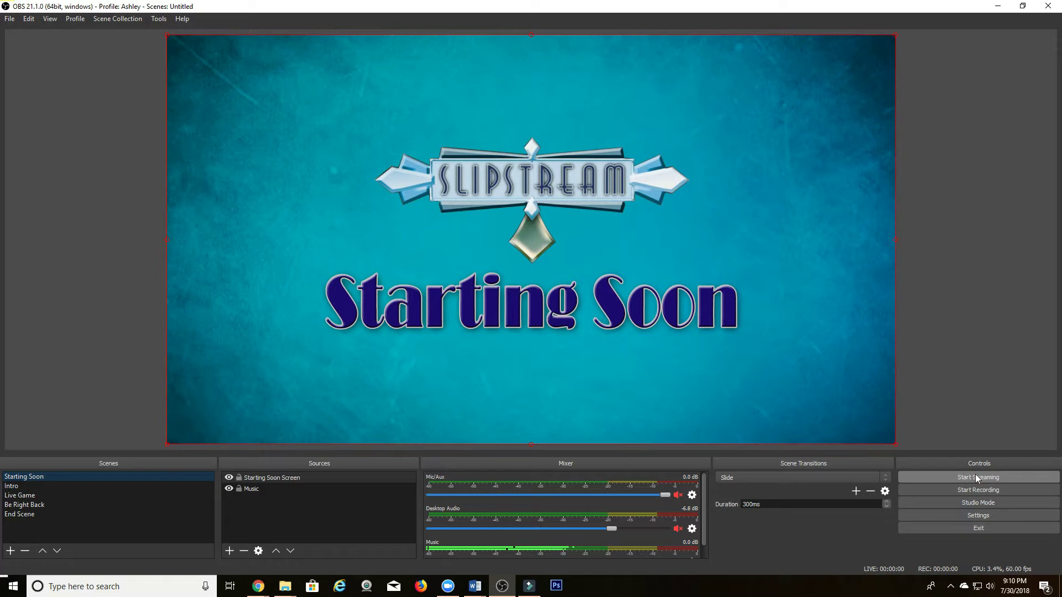
left_click(19, 489)
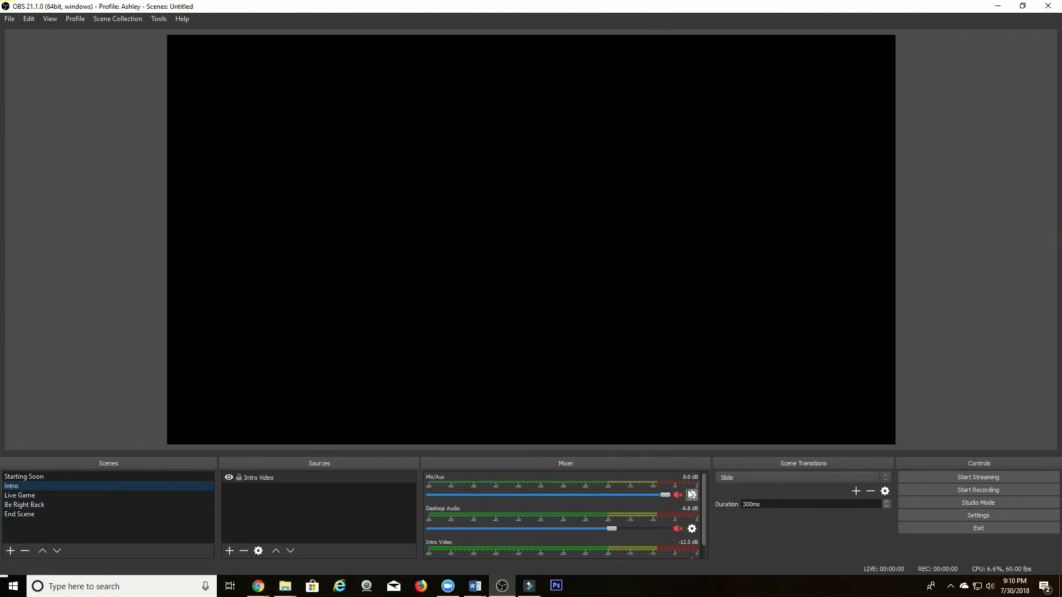
left_click(678, 495)
left_click(678, 529)
left_click(38, 490)
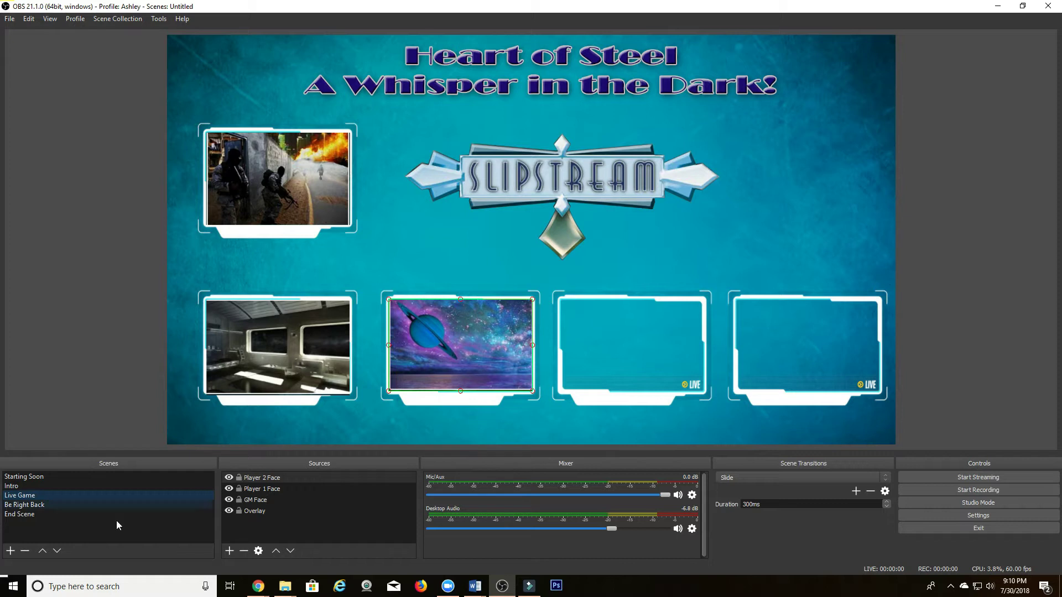
Rehearse a break by muting Mic/Aux and Desktop Audio and switching to the Be Right Back scene.
left_click(678, 496)
left_click(677, 529)
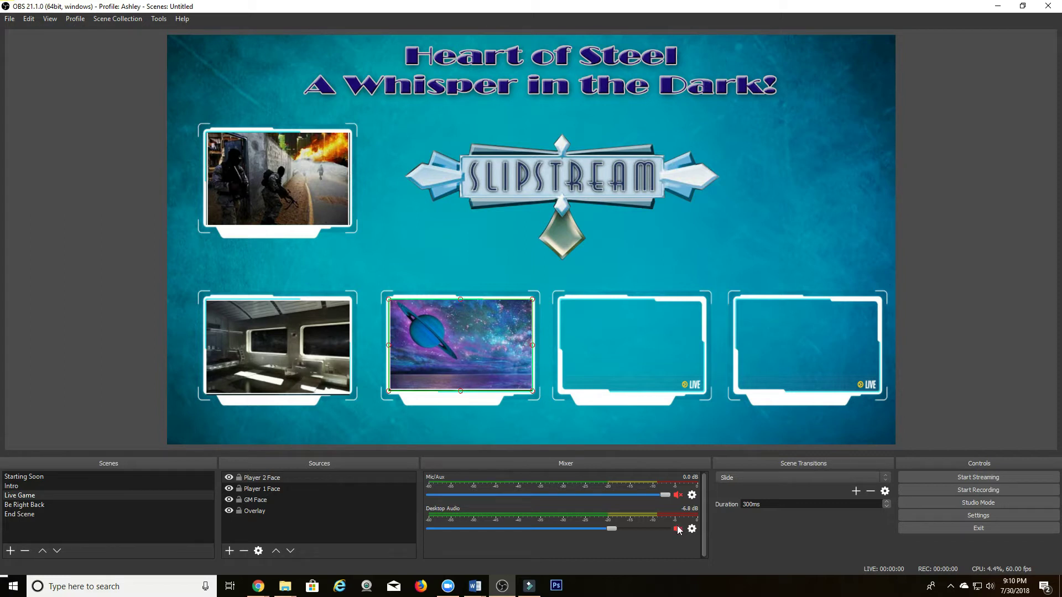
left_click(48, 505)
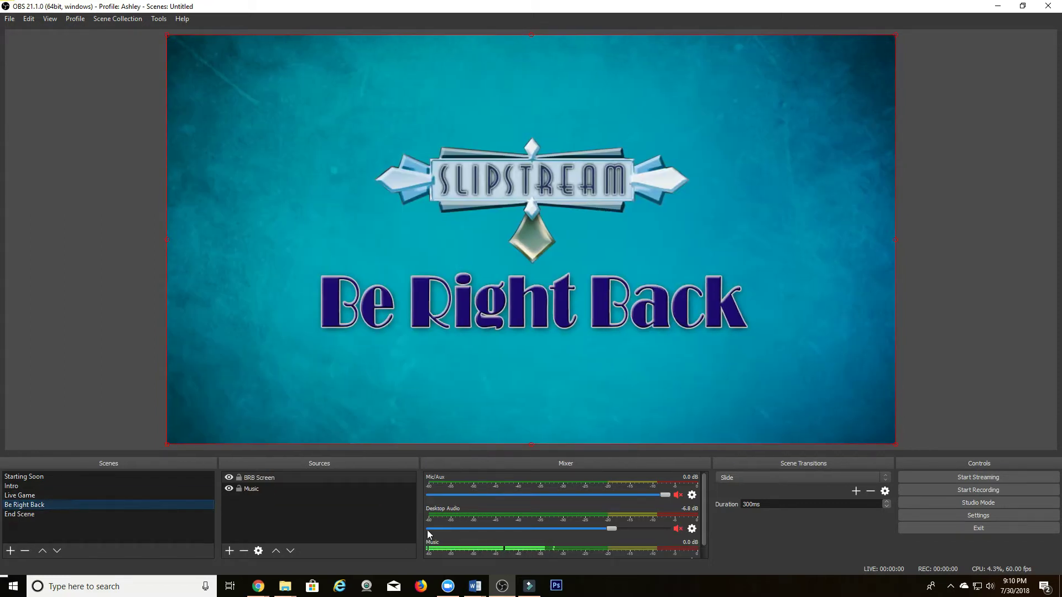
scroll(574, 550, "down", 1)
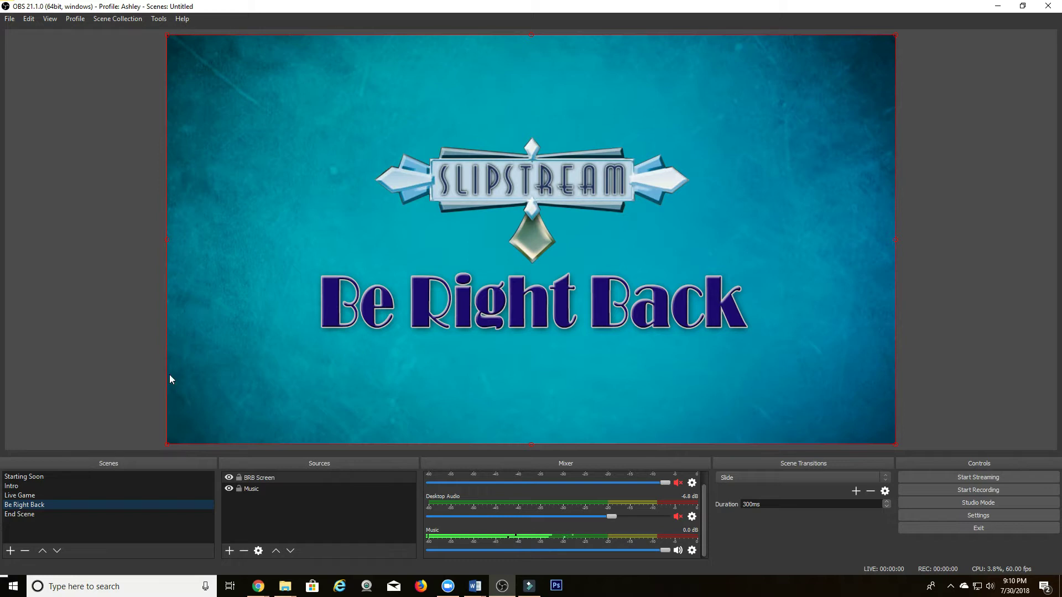
Return to the Live Game scene and unmute Mic/Aux and Desktop Audio.
left_click(35, 496)
left_click(678, 495)
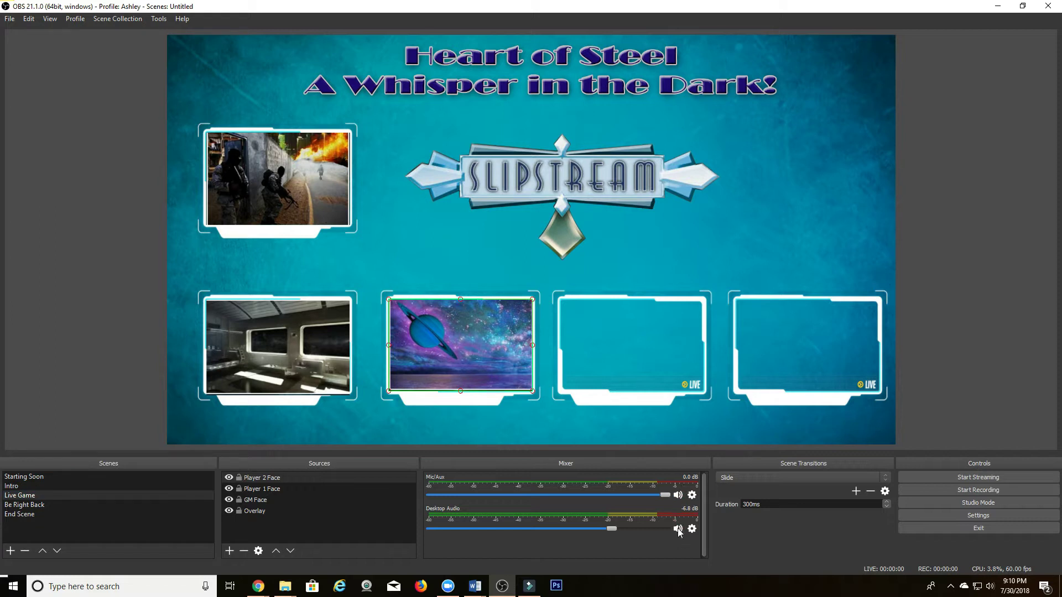
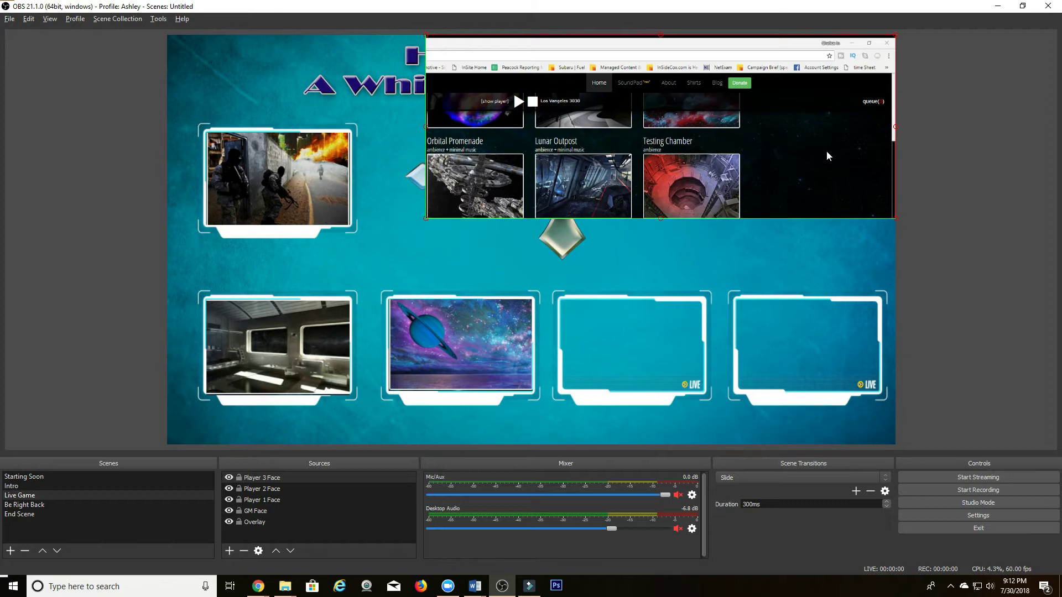
Crop the Player 3 Face capture to the Orbital Promenade image and scale it to the size of a player frame.
left_click_drag(896, 130, 524, 170)
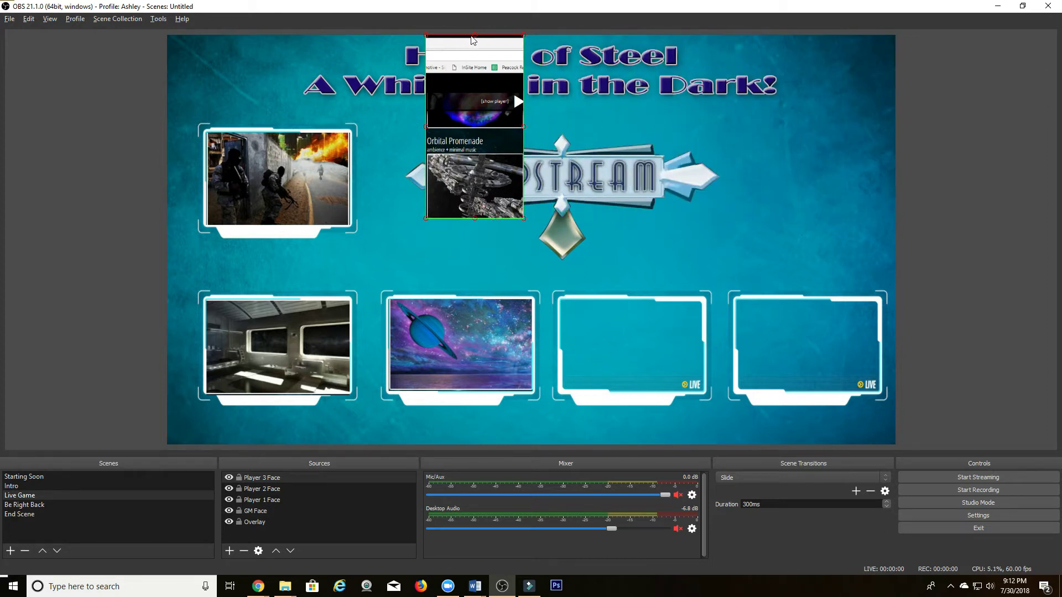
left_click_drag(474, 37, 434, 331)
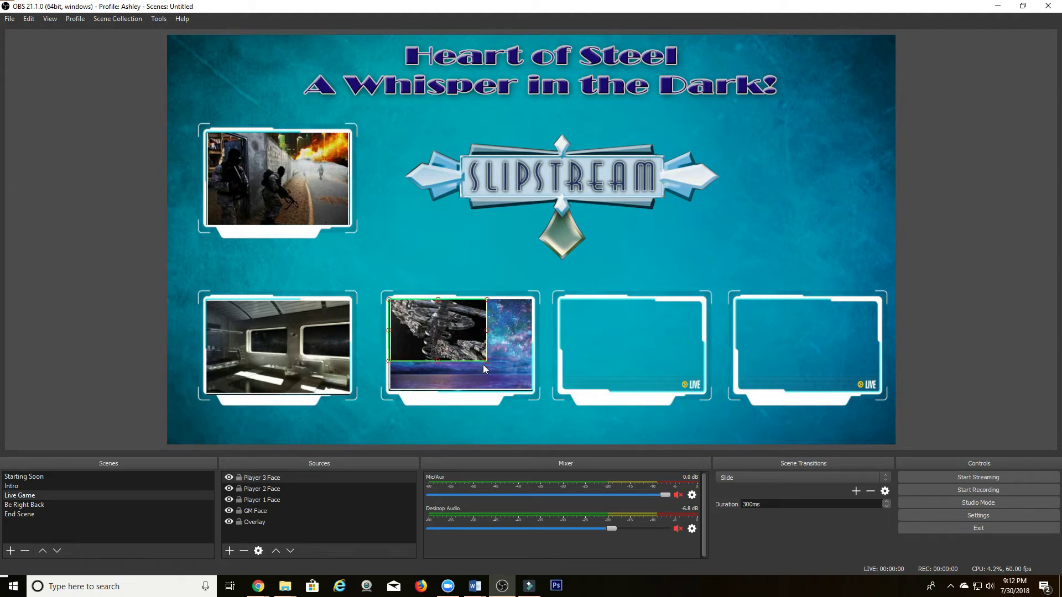
left_click_drag(485, 359, 532, 391)
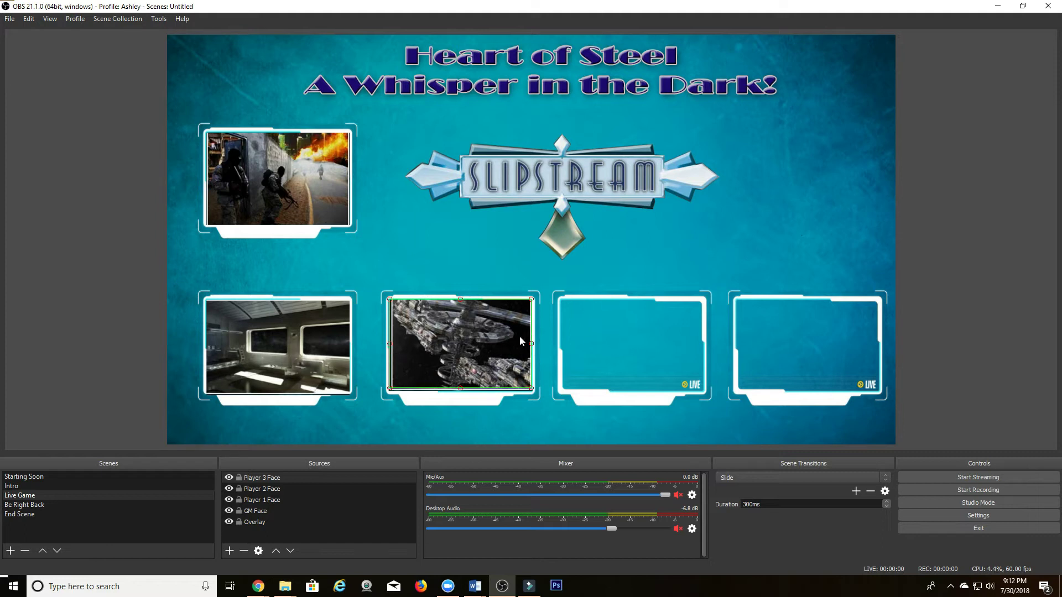
Move the Player 3 Face capture into the third player frame of the overlay.
left_click(663, 231)
left_click_drag(490, 336, 659, 338)
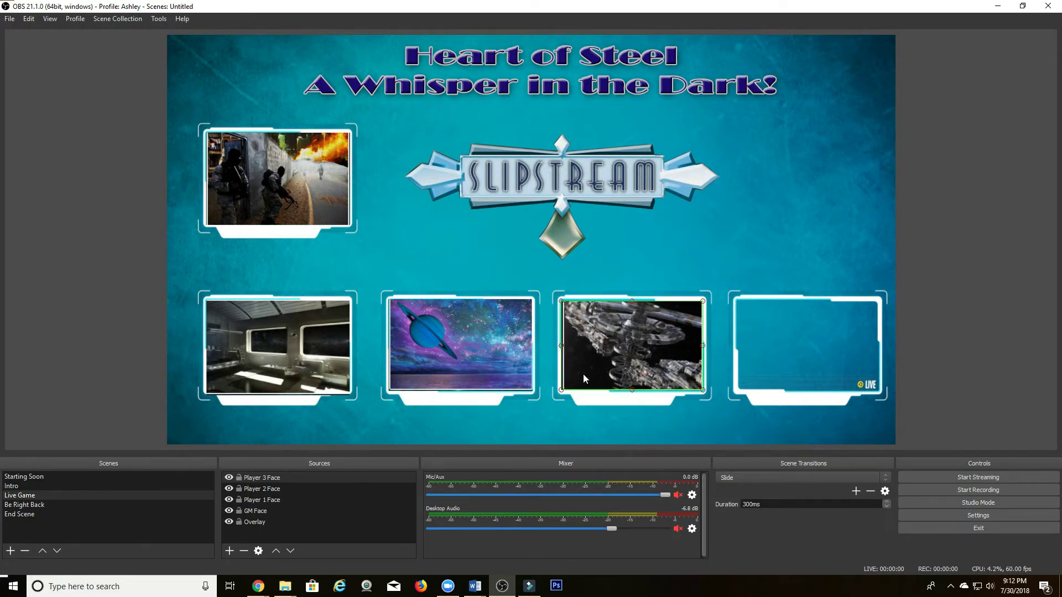
left_click(766, 201)
Add a window capture named "Player 4 Face" of the Tabletop Audio Chrome window, with Capture Cursor turned off.
left_click(230, 551)
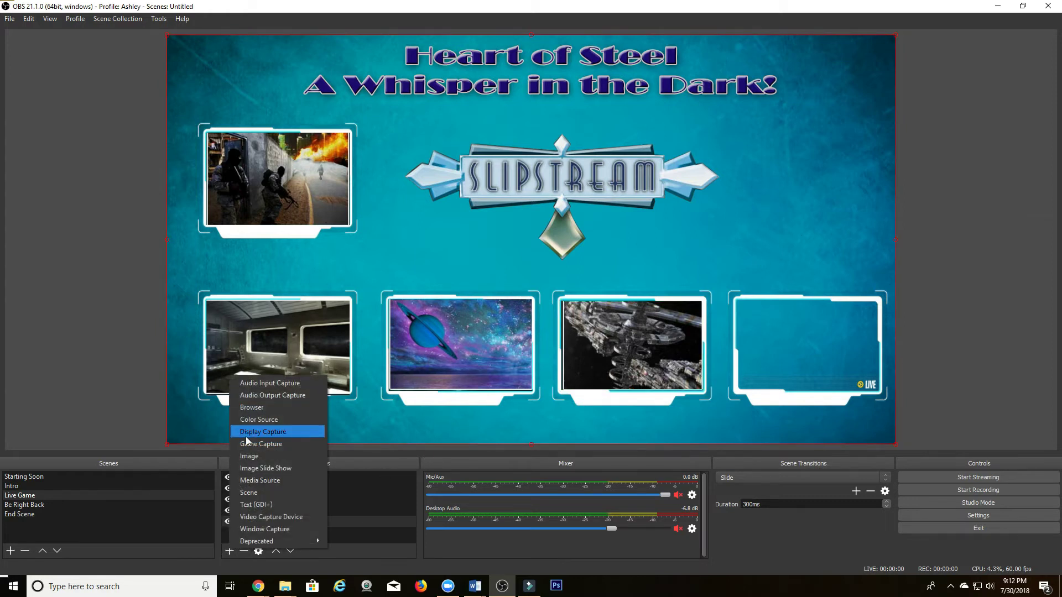
left_click(283, 529)
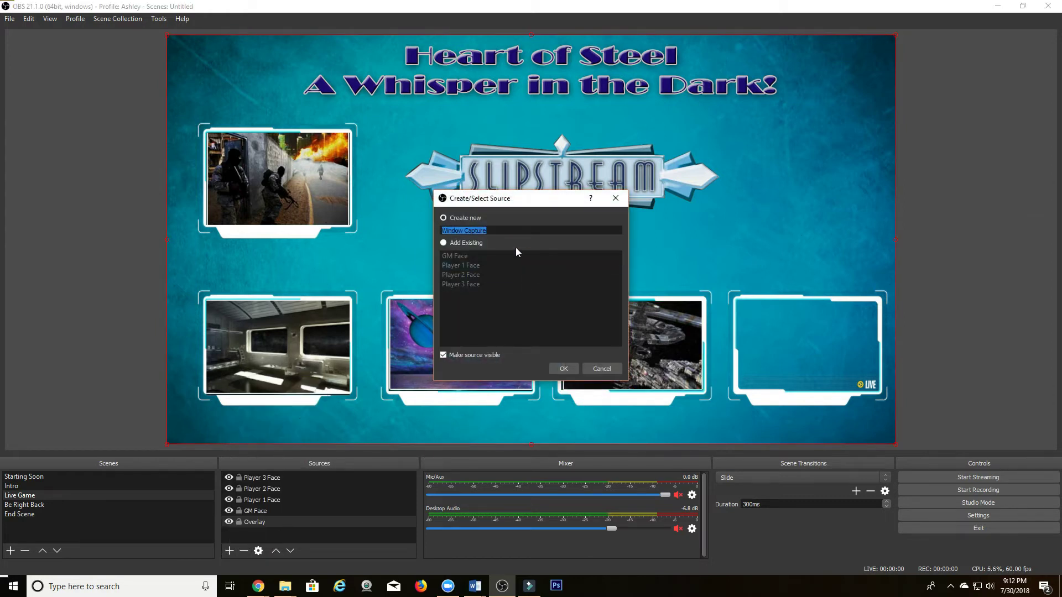
type("Player 4 Face")
left_click(565, 369)
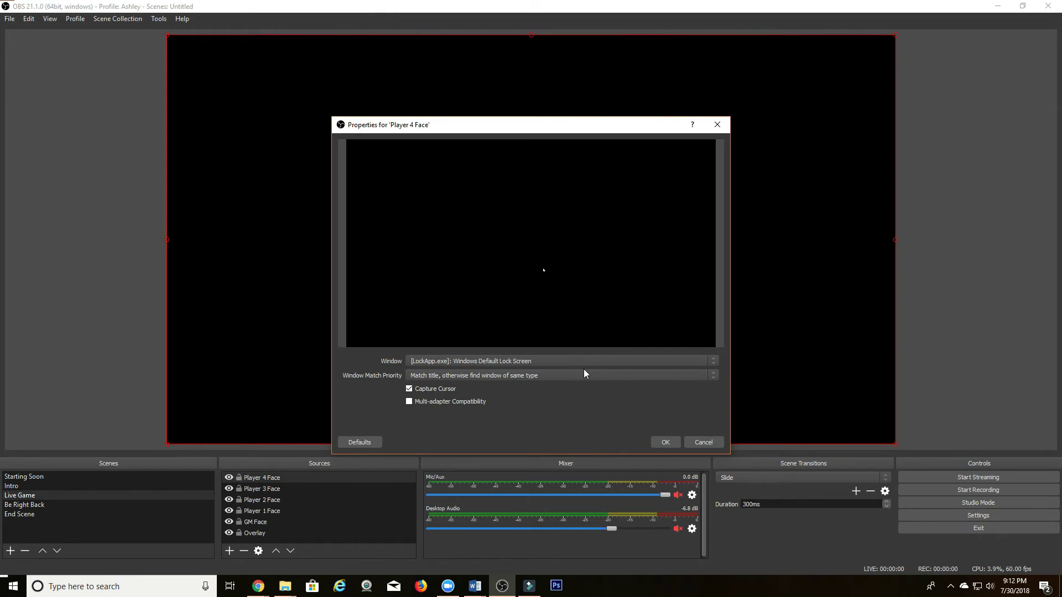
left_click(587, 358)
left_click(503, 391)
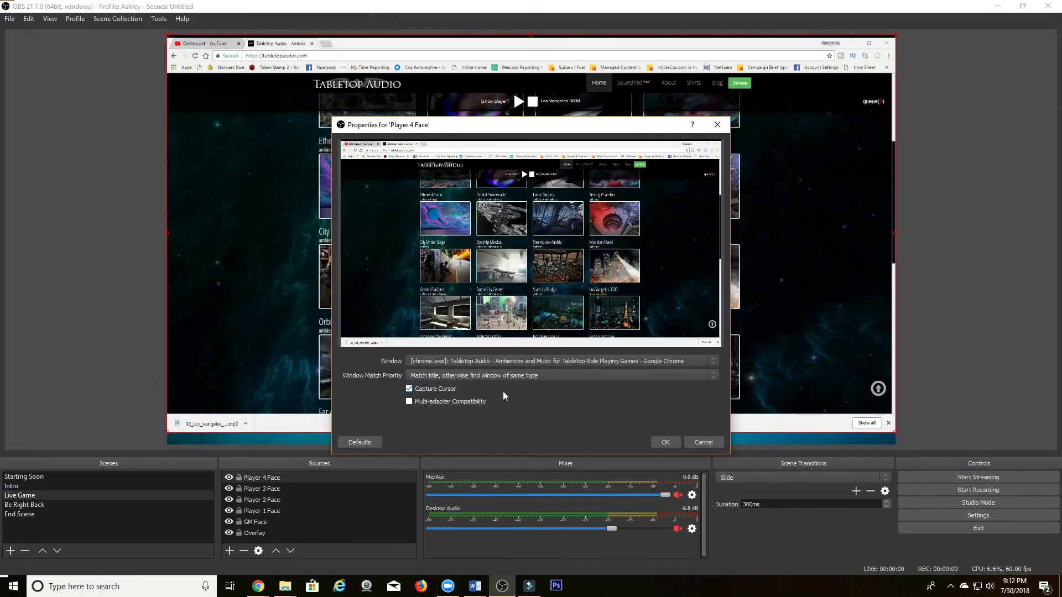
left_click(423, 390)
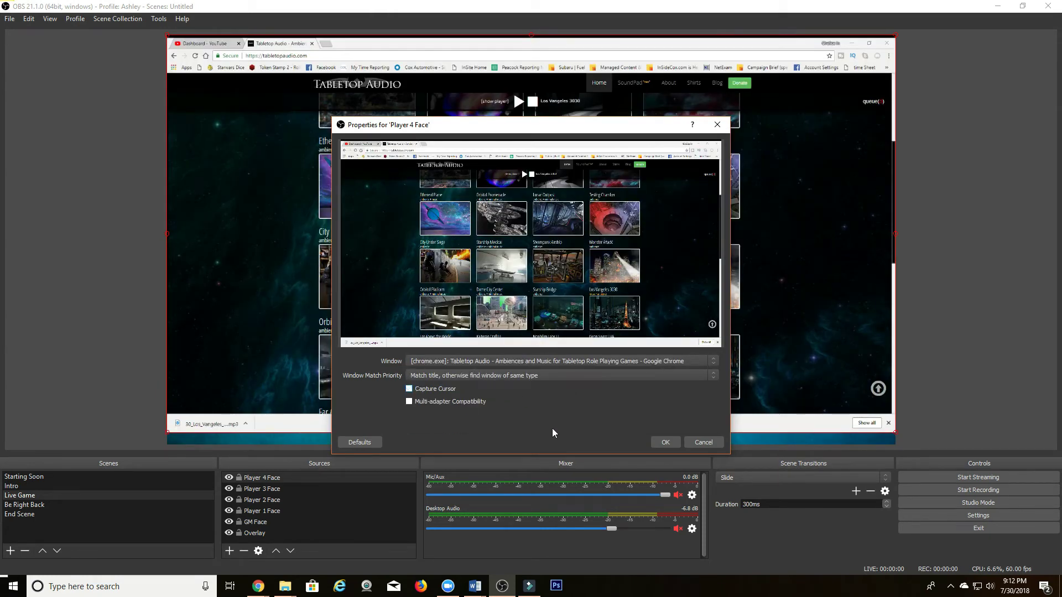
left_click(664, 446)
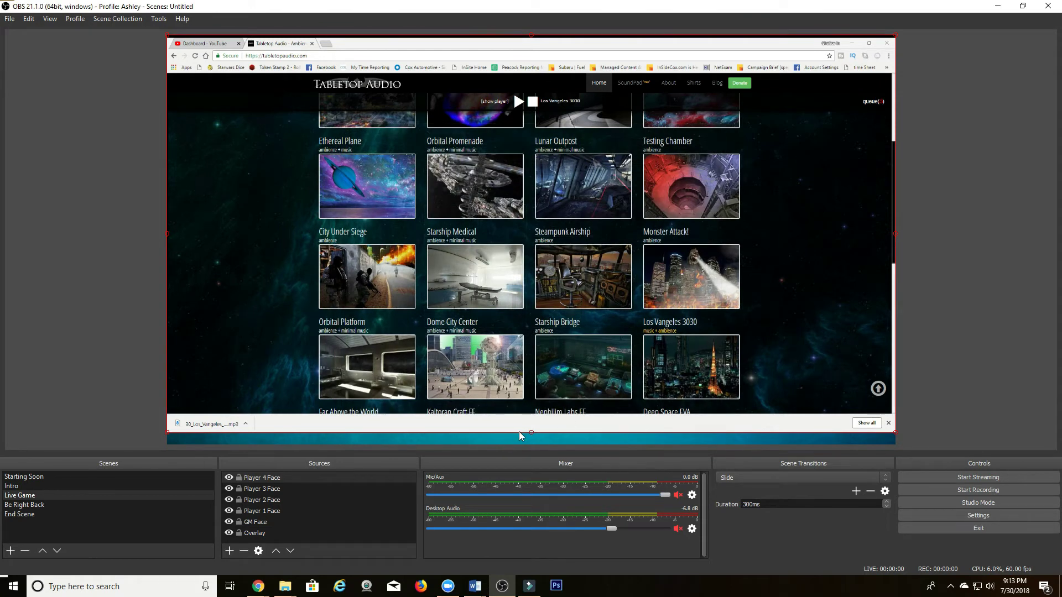
Crop the Player 4 Face capture to the Lunar Outpost image and fit it into the fourth player frame.
left_click_drag(529, 432, 532, 311)
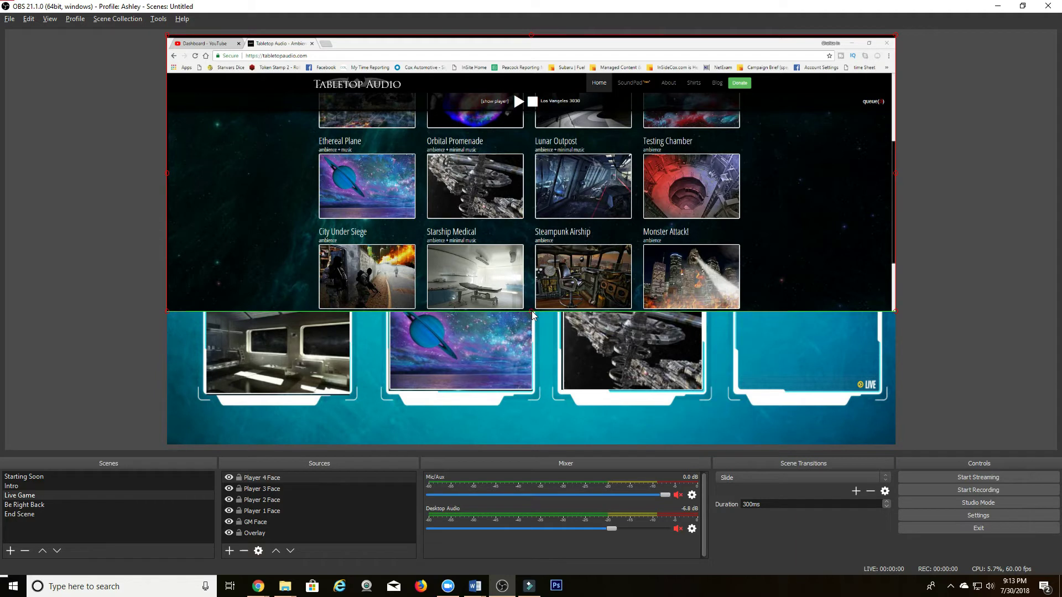
left_click_drag(165, 175, 534, 221)
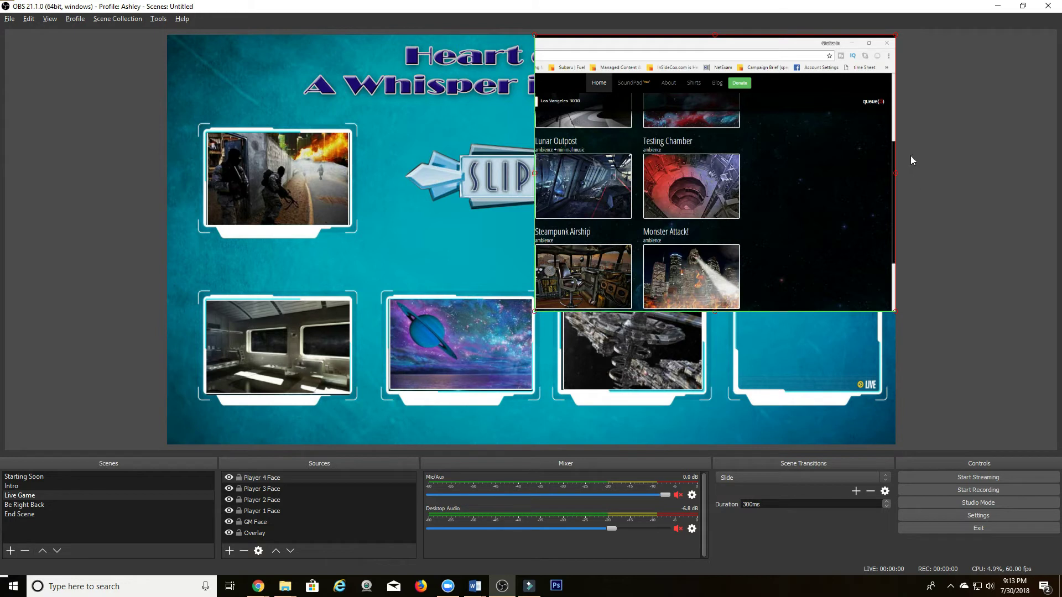
left_click_drag(894, 172, 631, 212)
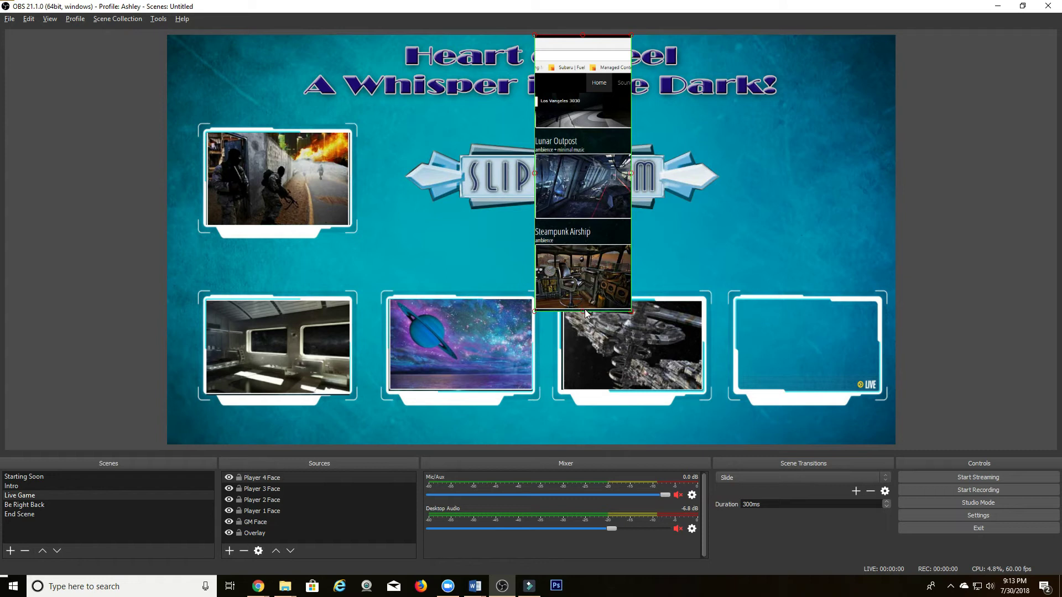
left_click_drag(583, 309, 588, 219)
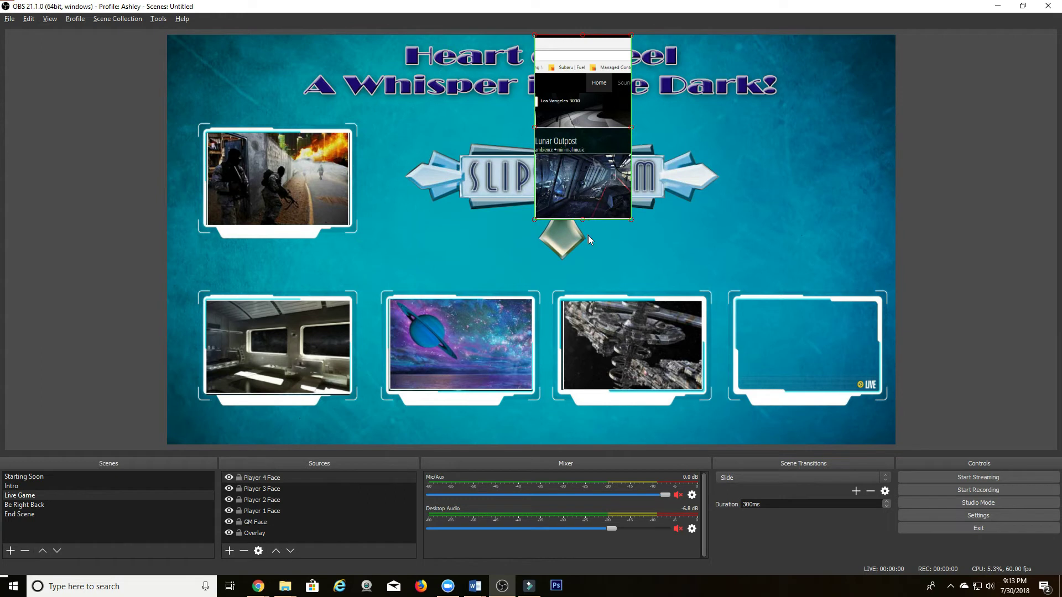
left_click_drag(586, 33, 784, 330)
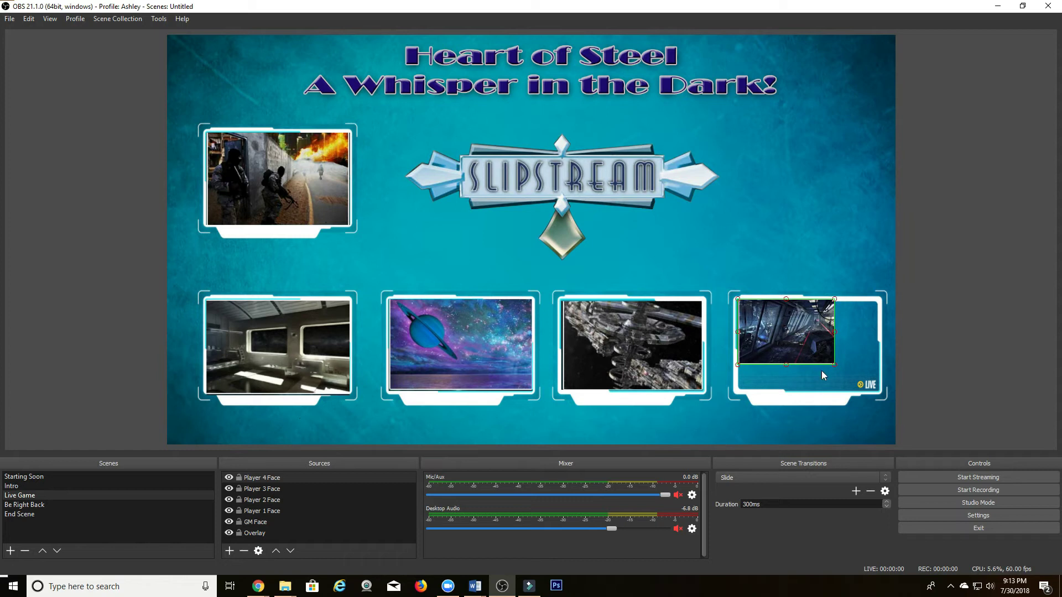
left_click_drag(835, 365, 875, 387)
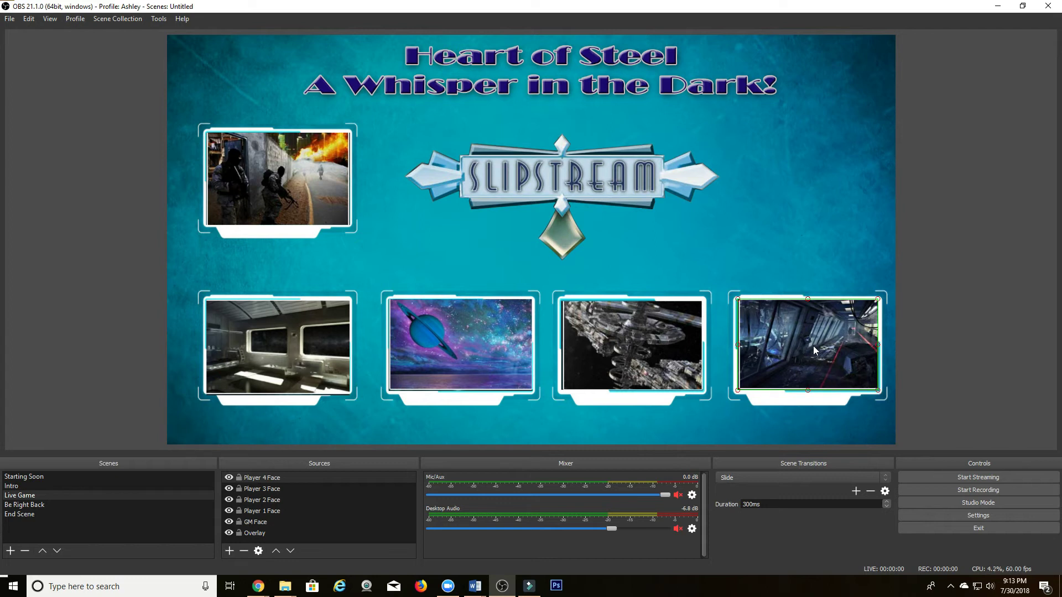
Pull in the bottom edge of the Player 1 Face capture slightly to fit it inside the first player frame.
left_click(958, 244)
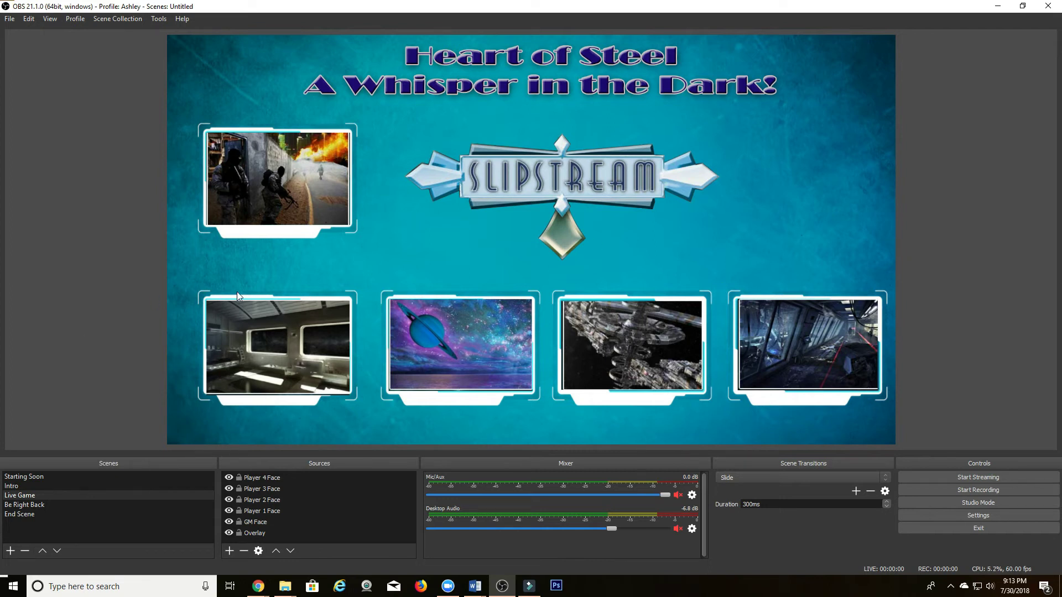
left_click(267, 359)
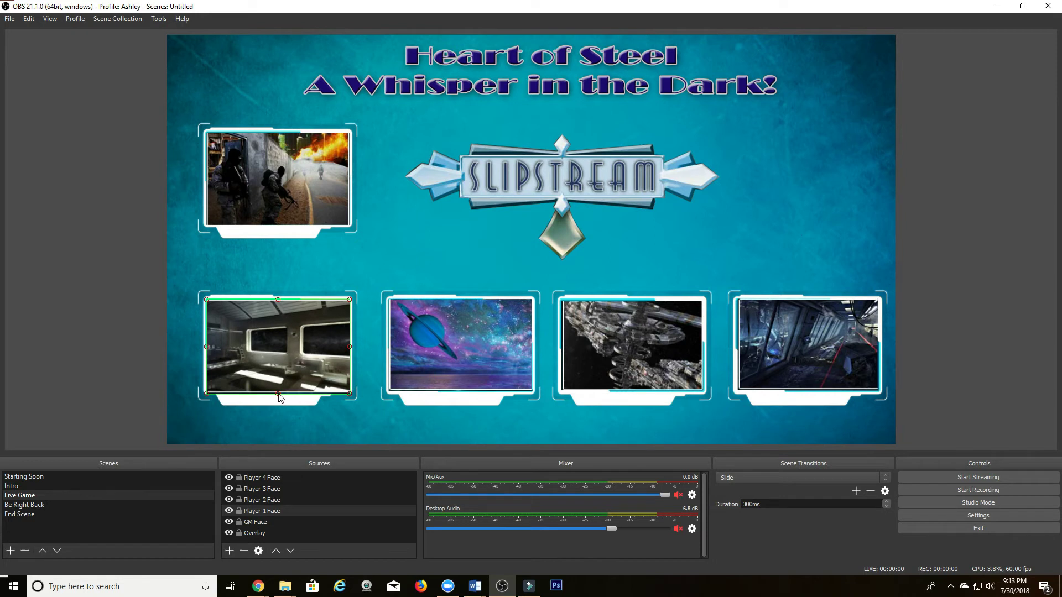
left_click_drag(279, 396, 282, 393)
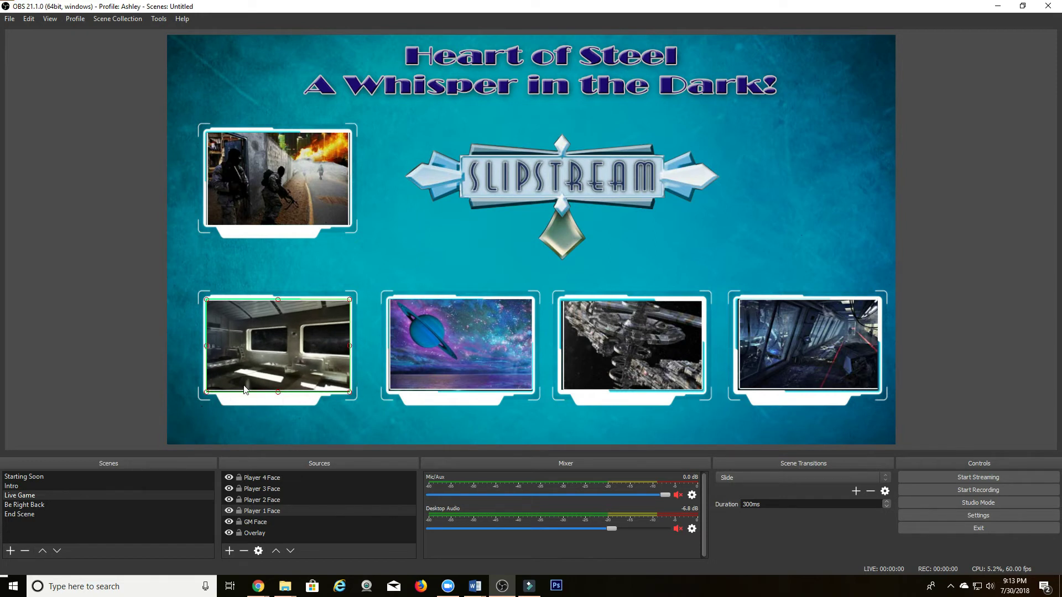
left_click(329, 413)
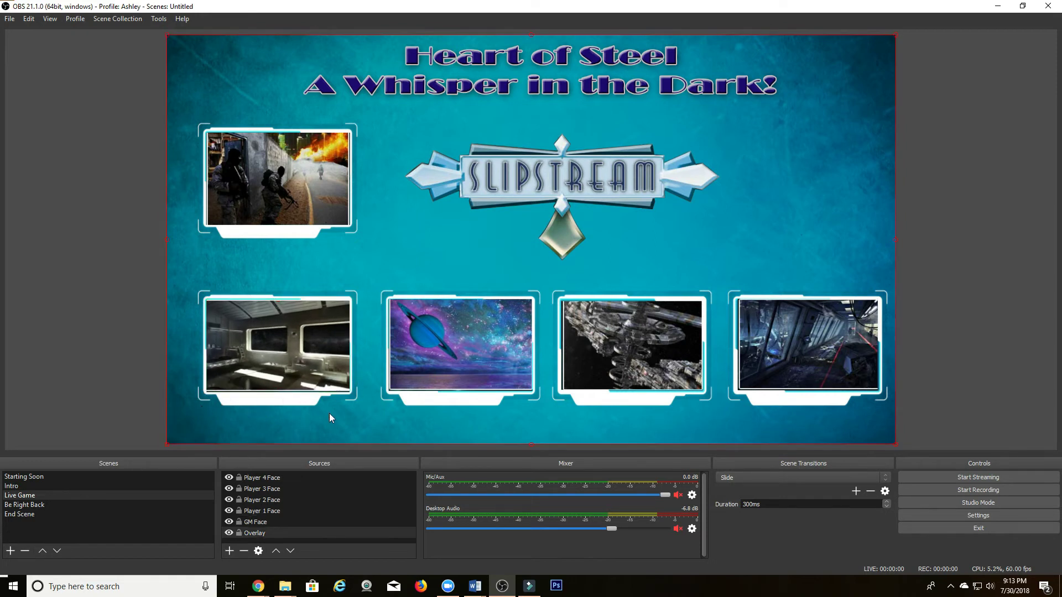
Add a Text (GDI+) source named "GM Name" to the Live Game scene.
left_click(229, 552)
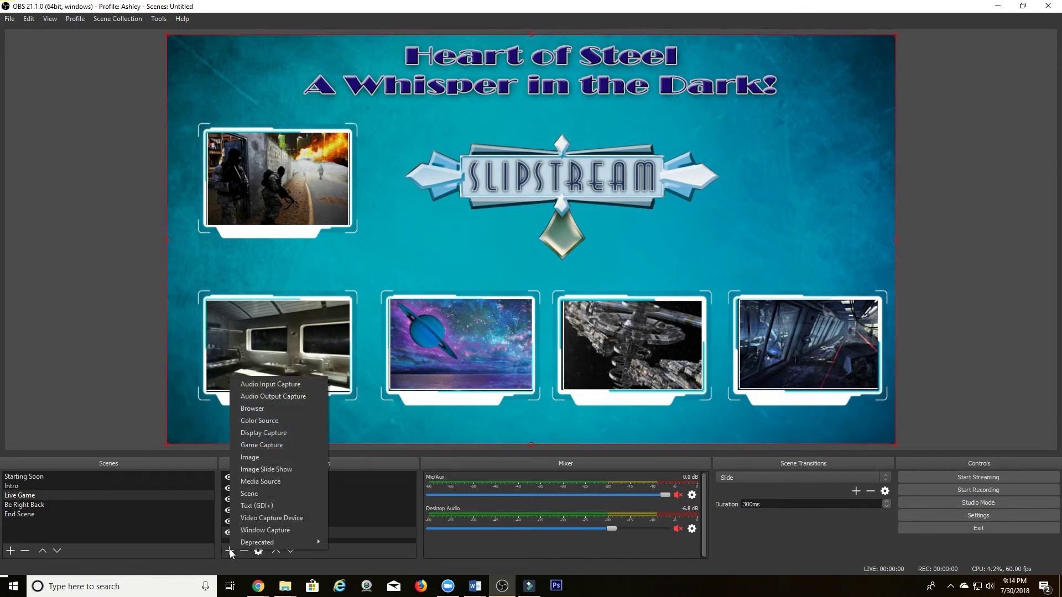
left_click(257, 505)
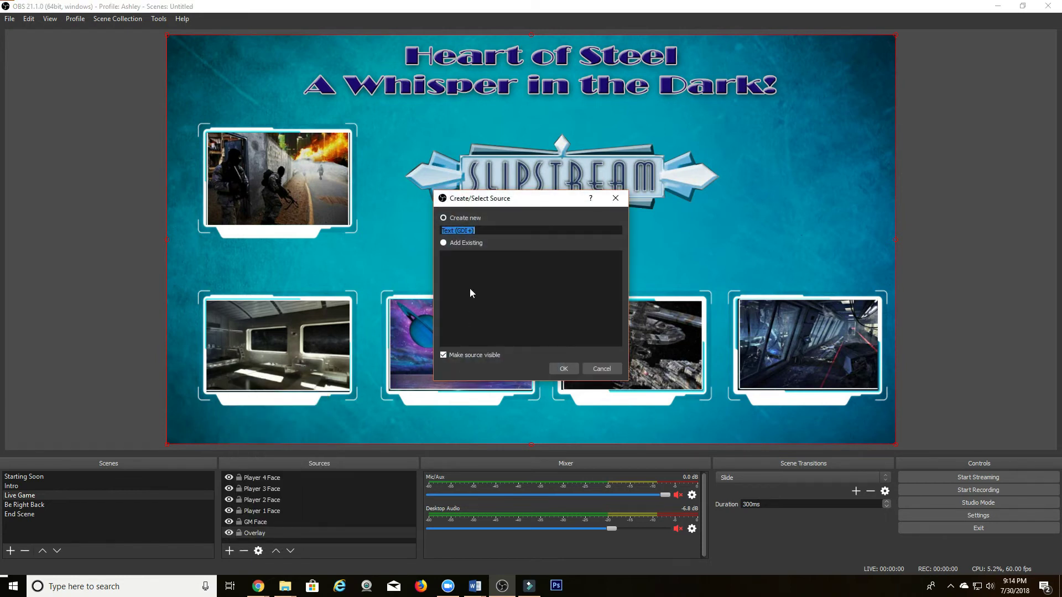
type("GM Name")
left_click(562, 368)
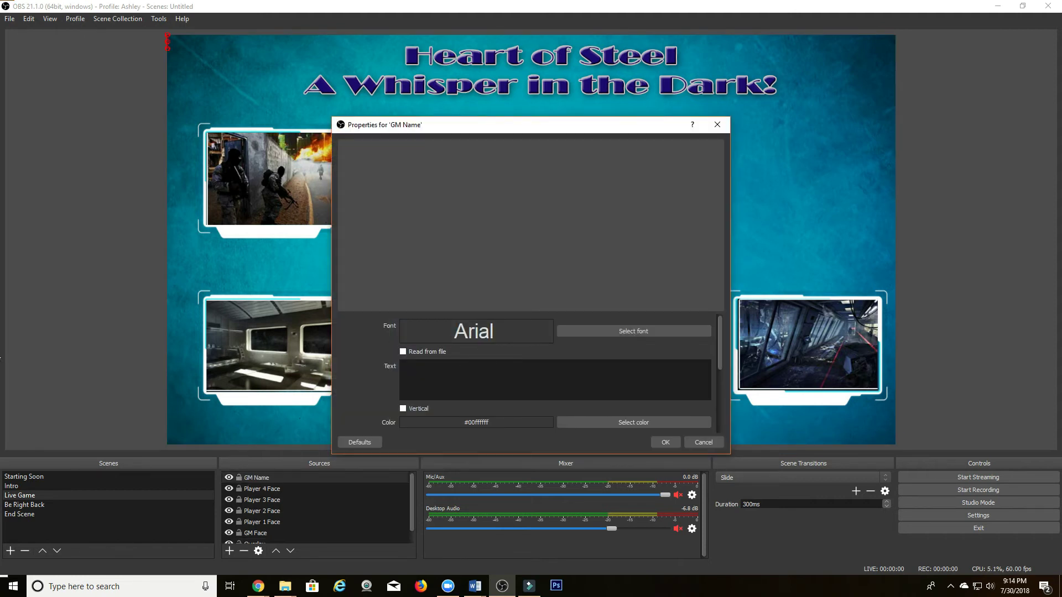
Set the GM Name text's font to Broadway.
left_click(616, 331)
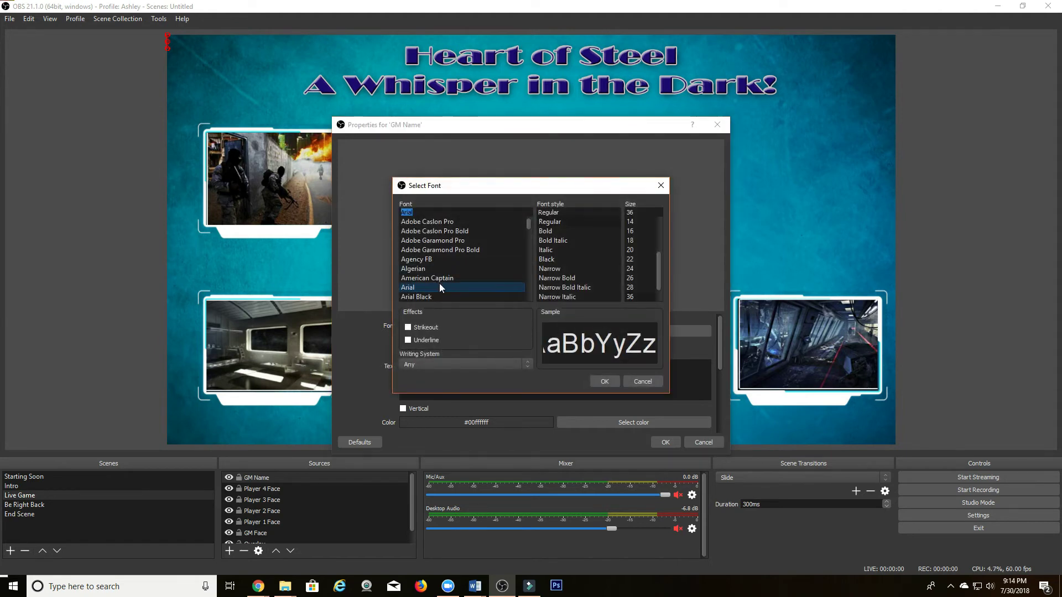
scroll(444, 288, "down", 10)
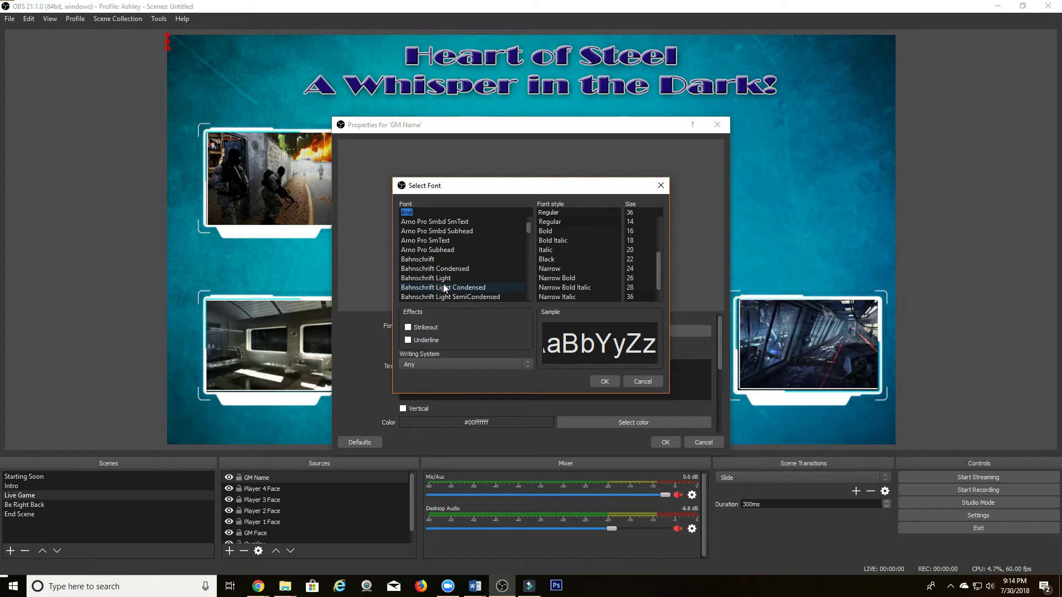
scroll(443, 287, "down", 8)
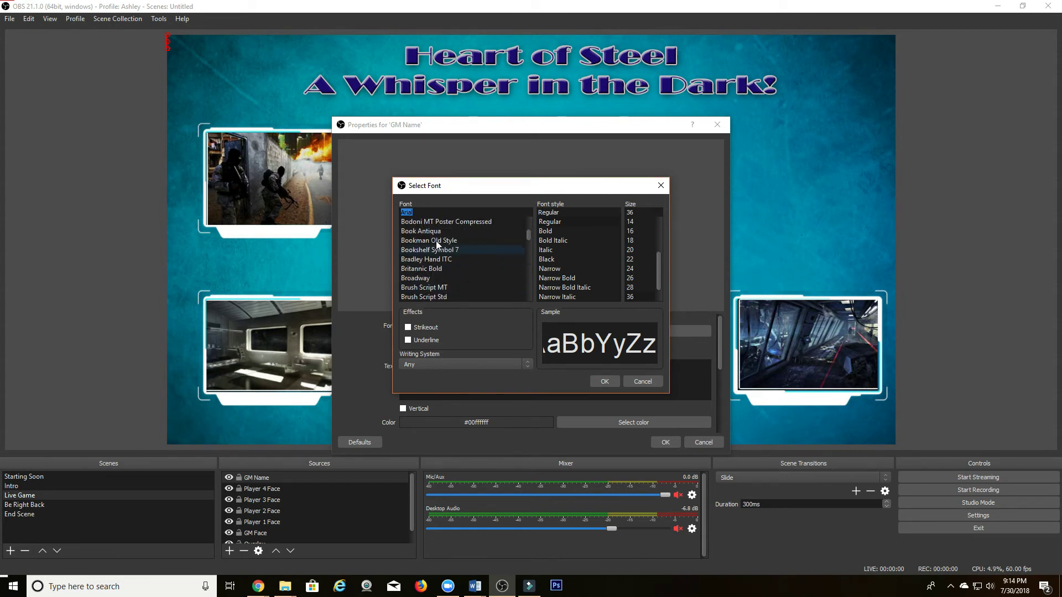
scroll(437, 240, "up", 1)
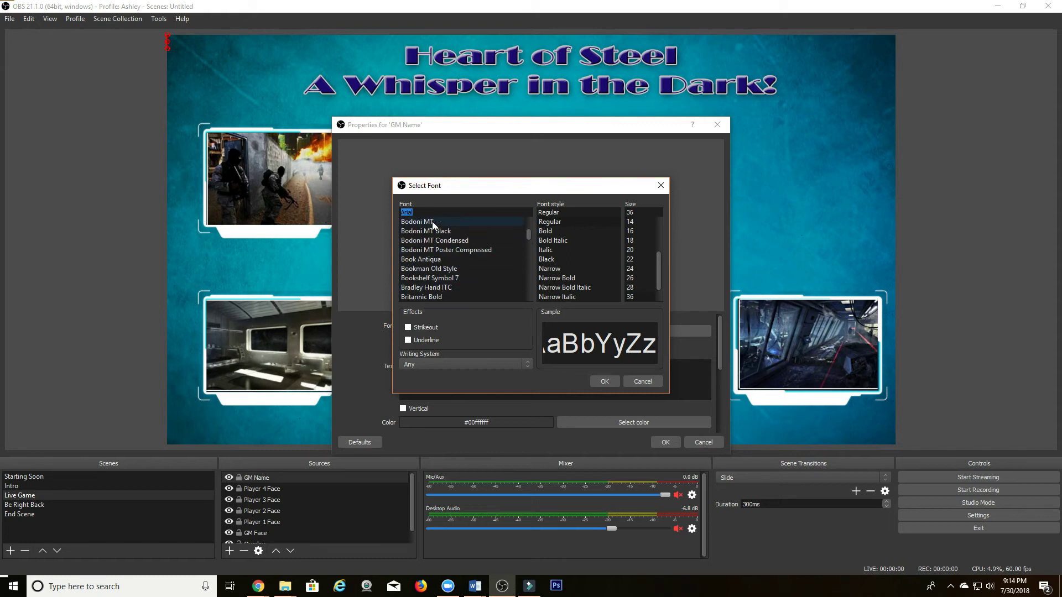
scroll(437, 246, "up", 4)
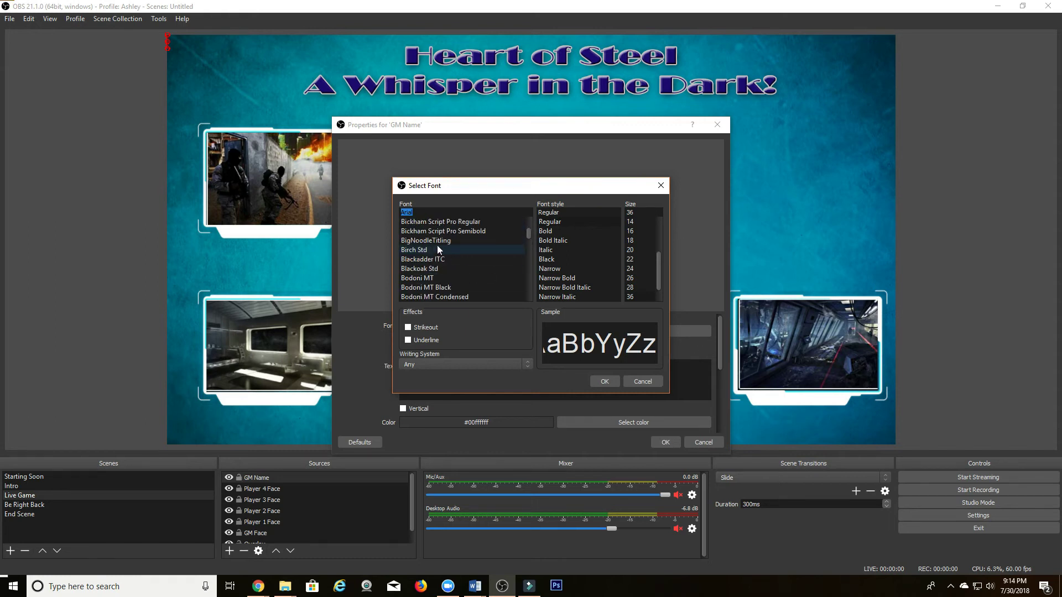
scroll(437, 249, "up", 3)
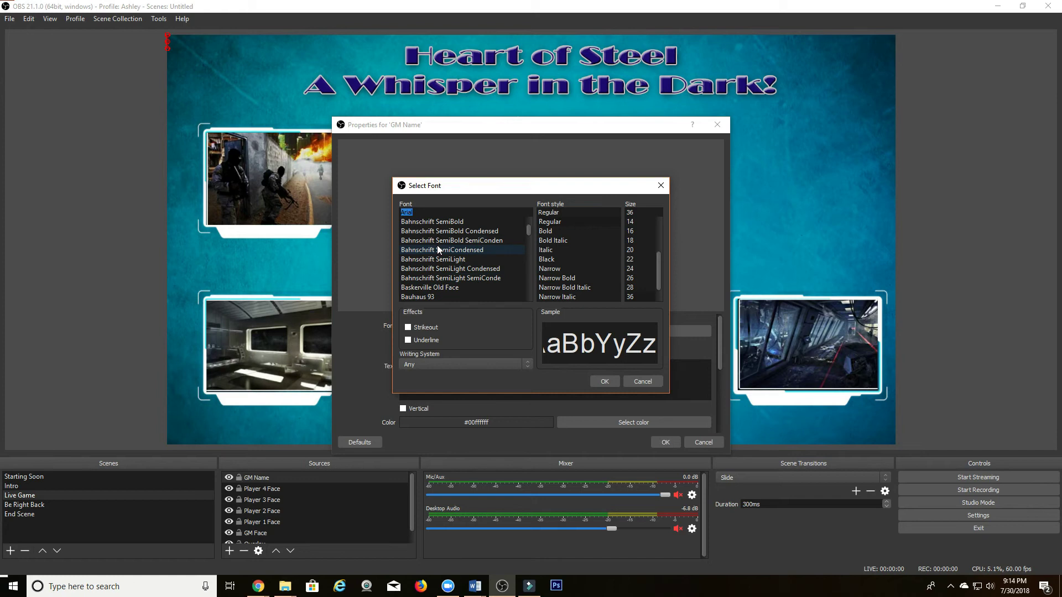
scroll(437, 245, "up", 1)
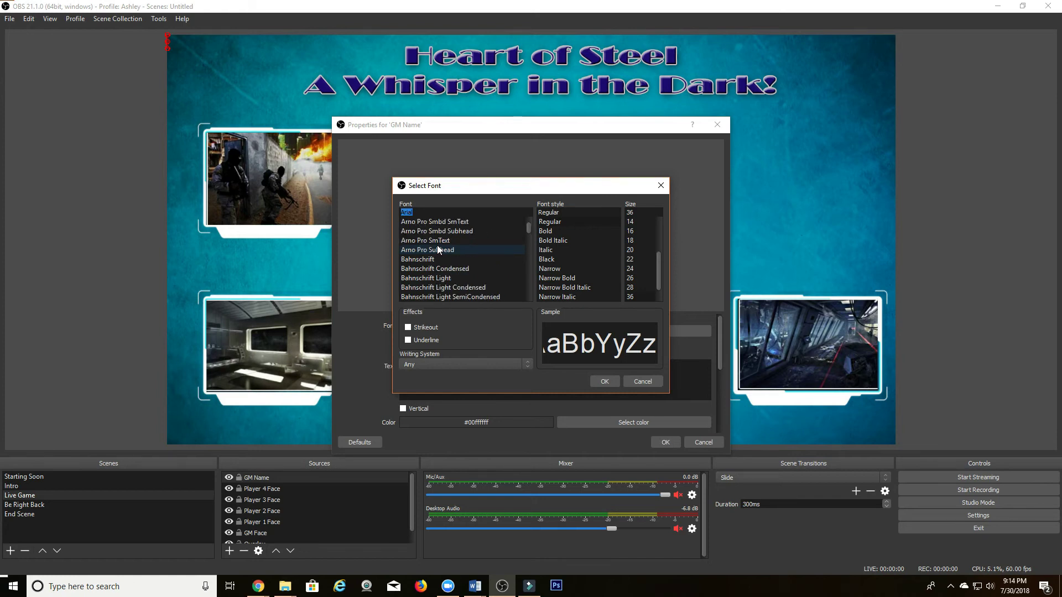
scroll(432, 268, "down", 4)
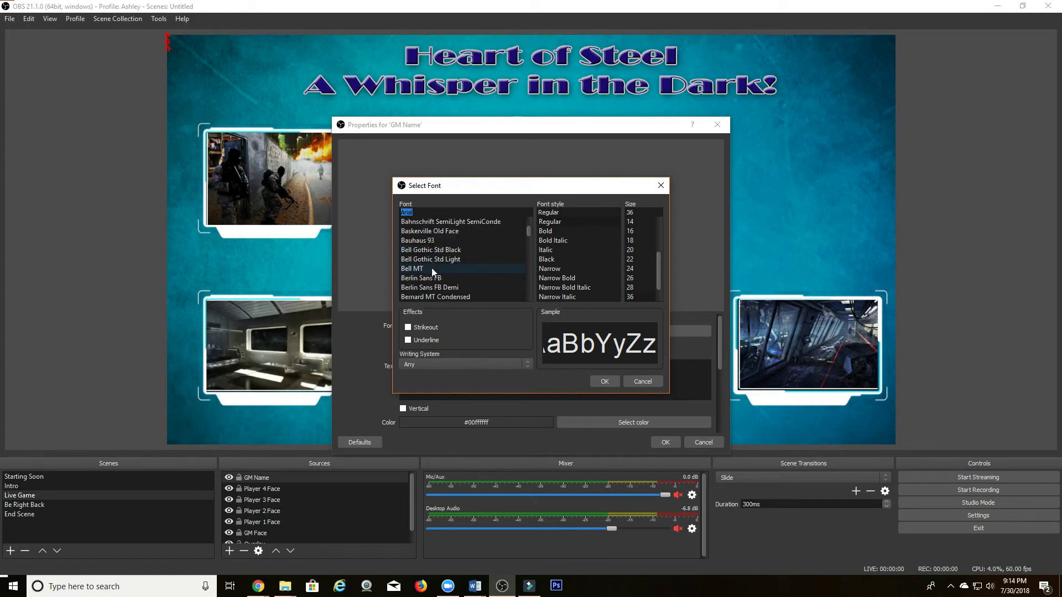
scroll(431, 267, "down", 3)
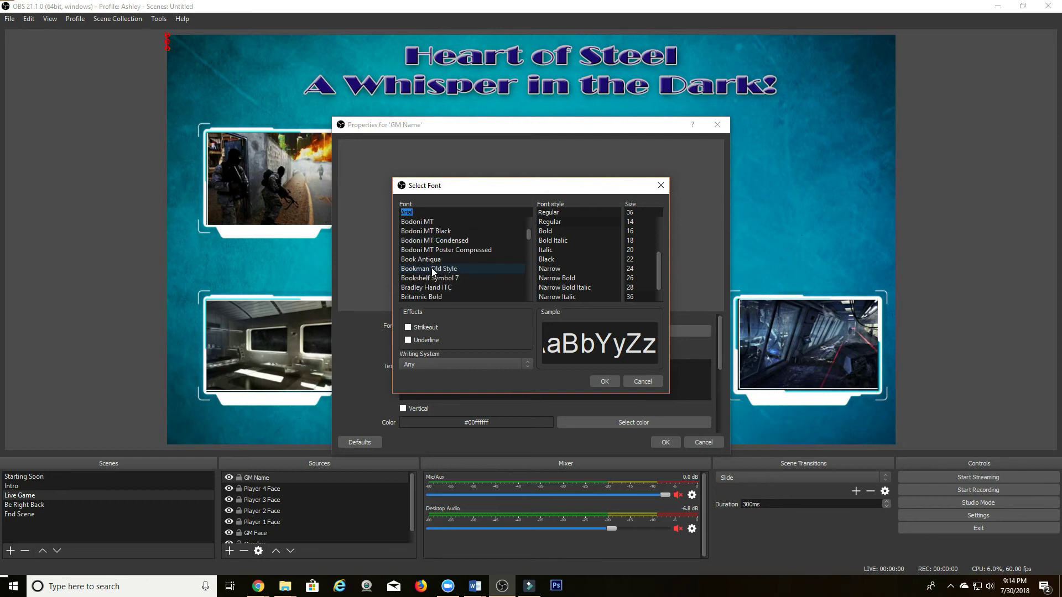
scroll(420, 296, "down", 2)
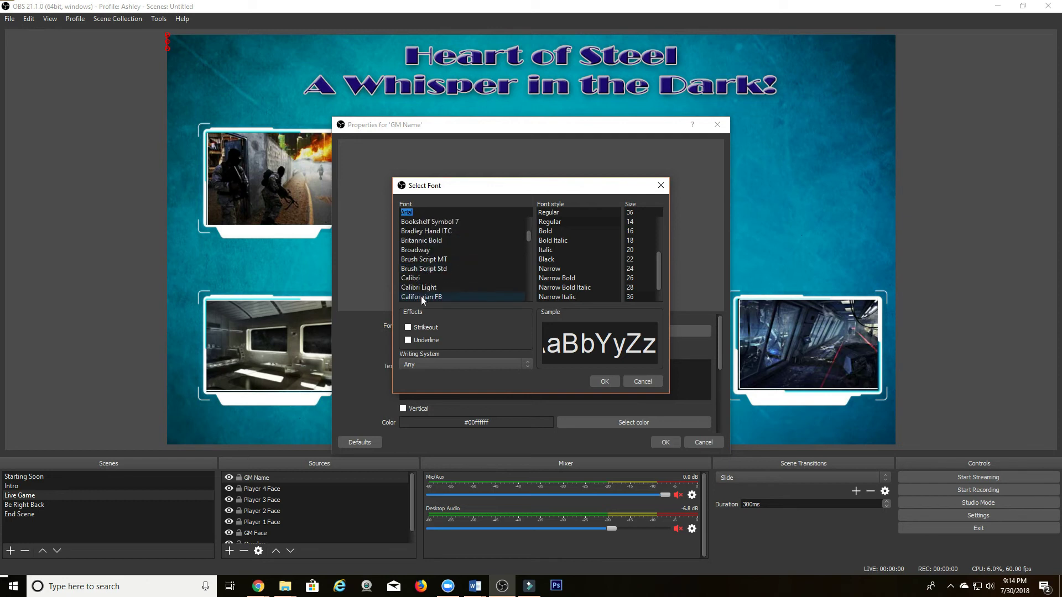
left_click(432, 252)
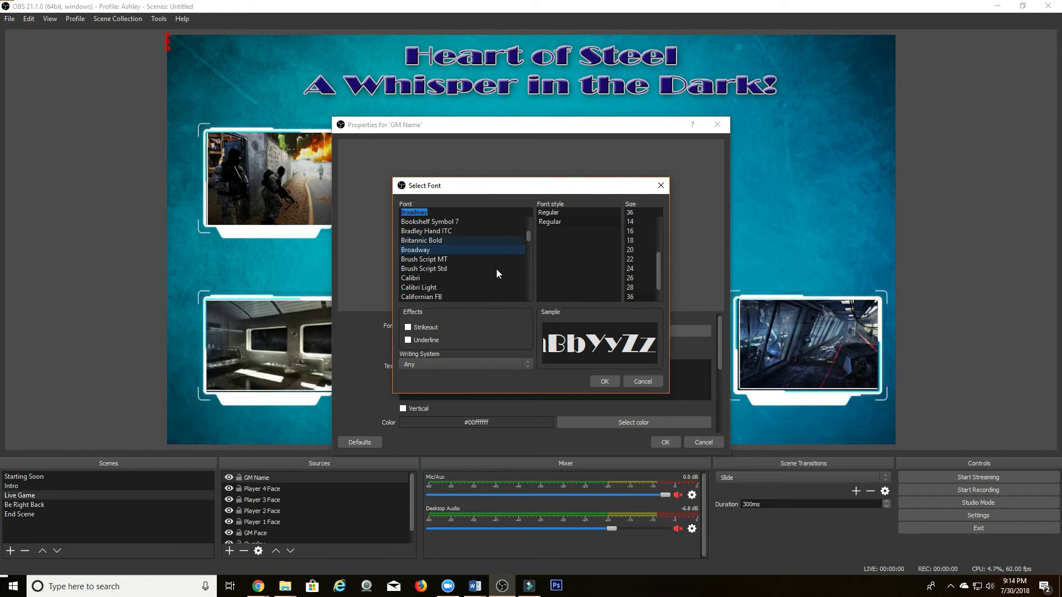
left_click(604, 382)
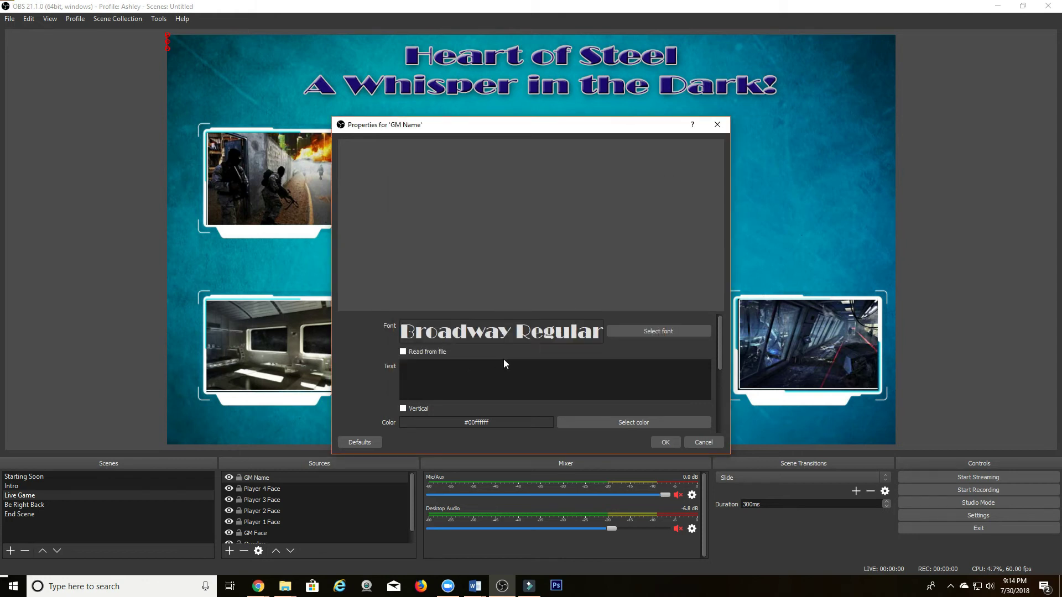
Enter "GM Plague" as the text of the GM Name source.
scroll(504, 361, "down", 1)
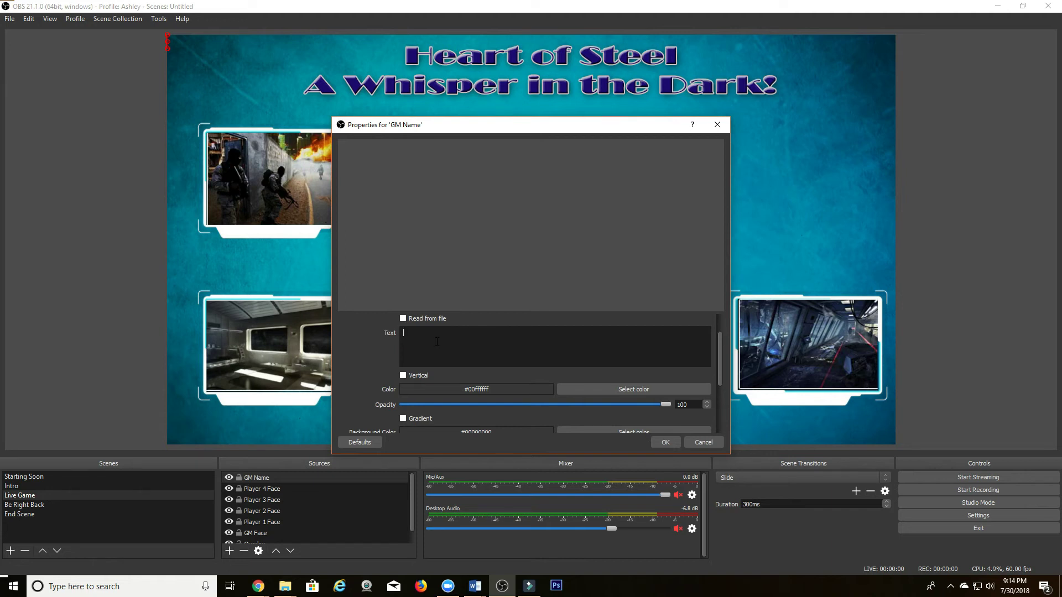
type("MG P")
key("BackSpace")
key("BackSpace")
key("BackSpace")
key("BackSpace")
type("GM Plag")
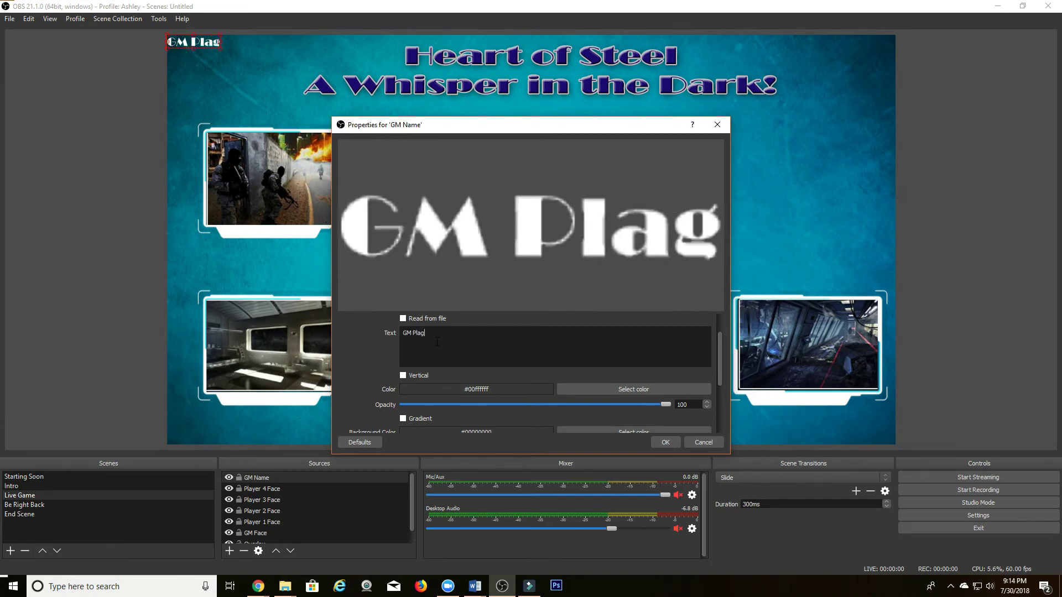
type("ue")
scroll(577, 350, "down", 1)
scroll(578, 351, "up", 1)
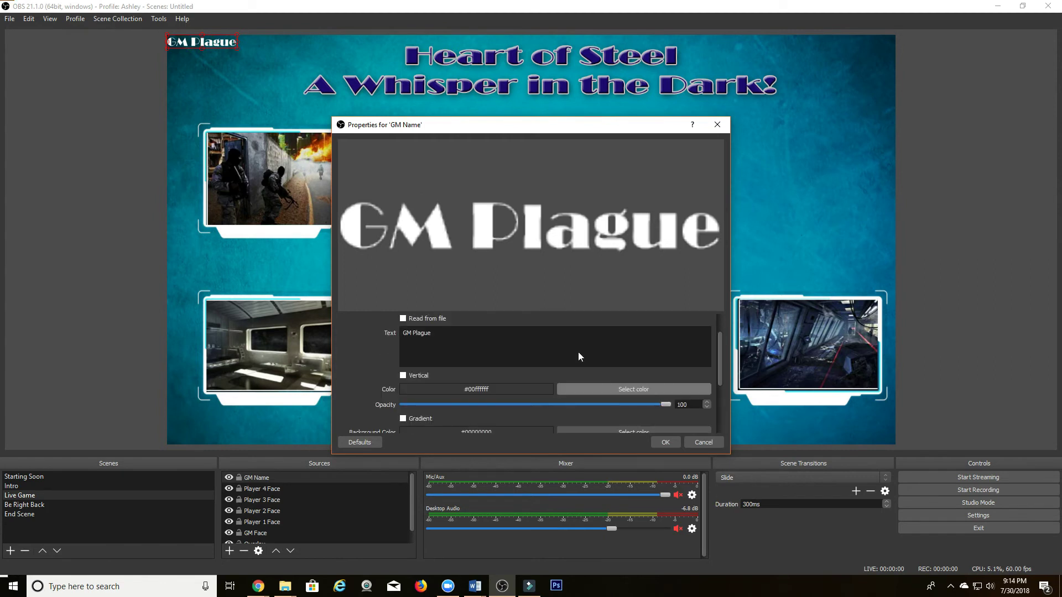
Set the GM Name text colour to dark navy blue, #000063.
left_click(637, 385)
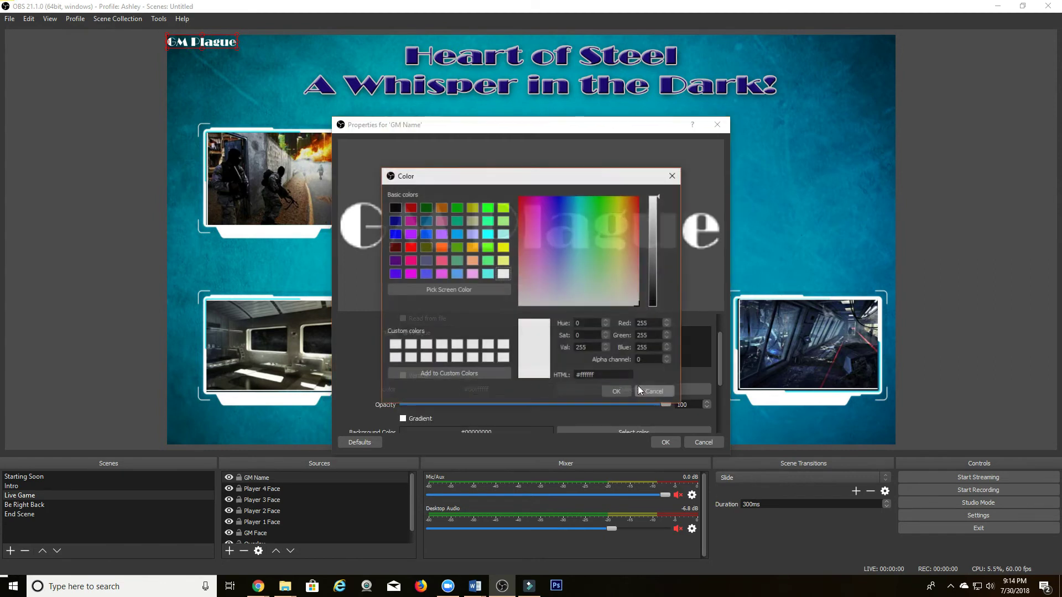
left_click(395, 222)
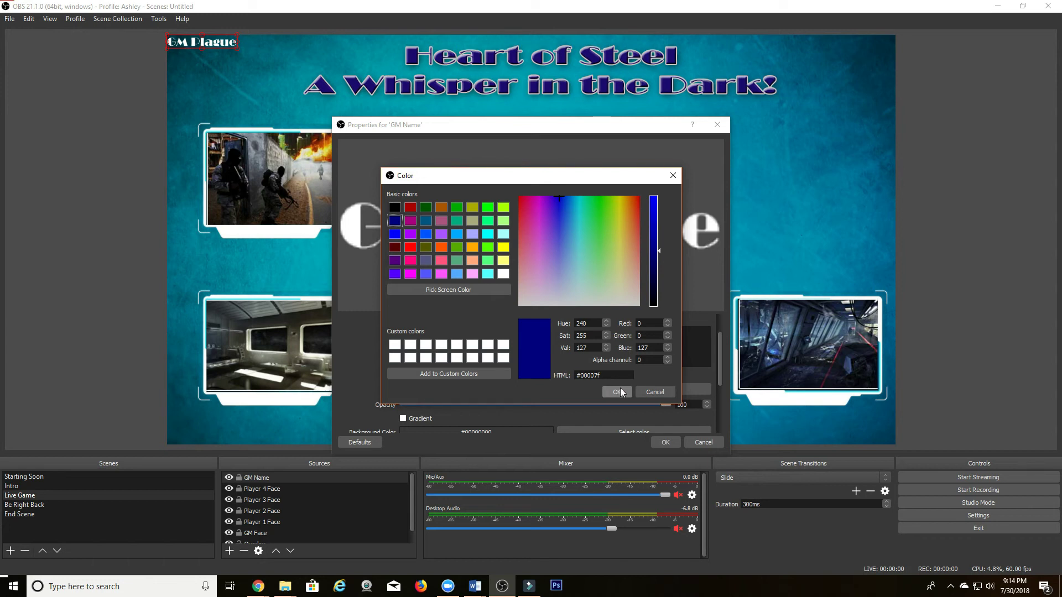
left_click(659, 251)
left_click_drag(659, 250, 667, 263)
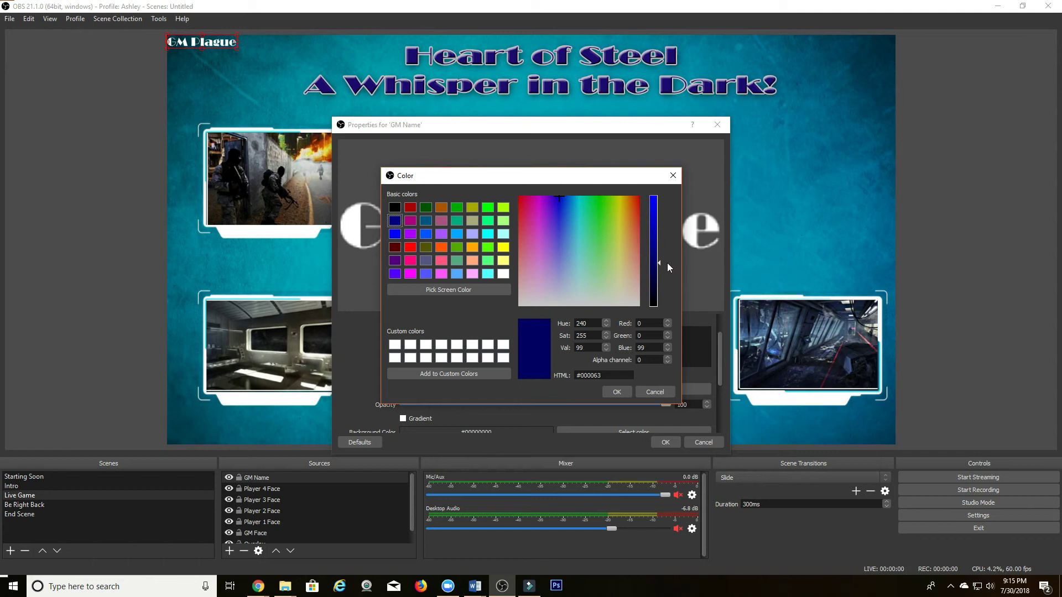
left_click(608, 393)
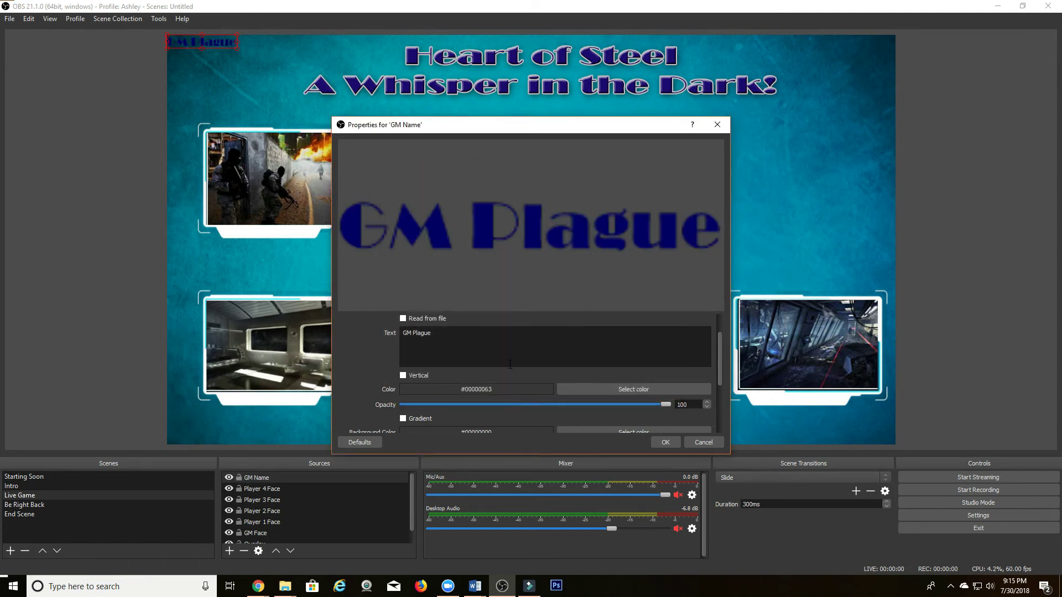
Set the GM Name text's alignment to Center and enable its outline.
scroll(490, 371, "down", 1)
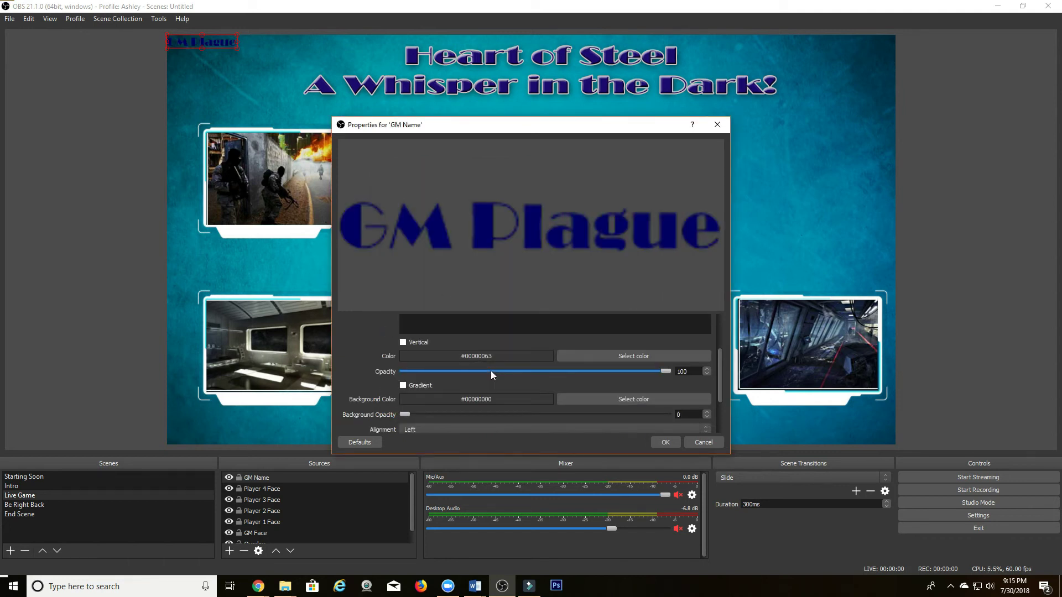
scroll(407, 414, "down", 1)
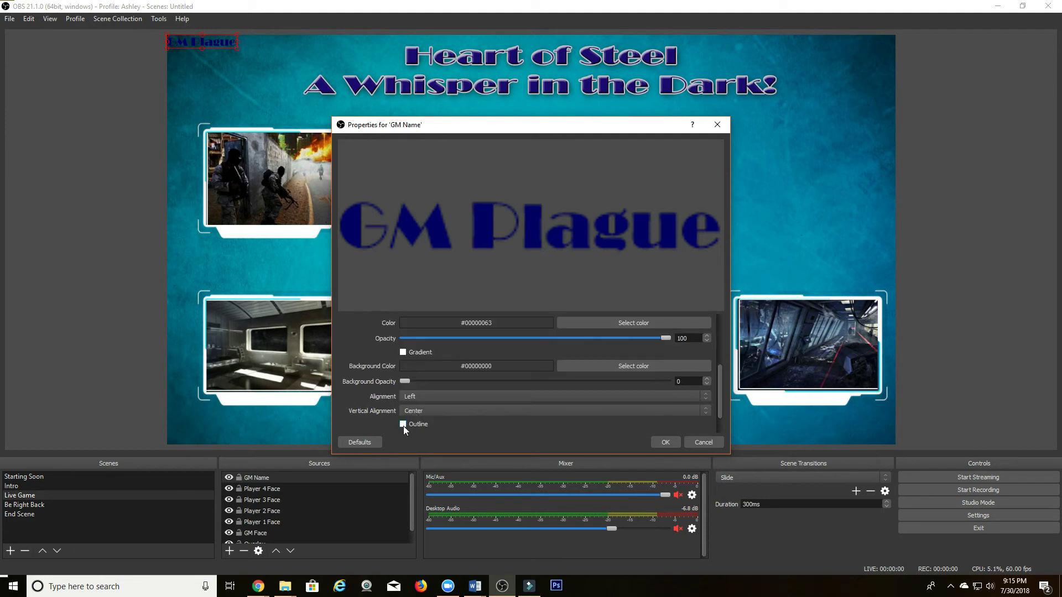
left_click(437, 396)
left_click(427, 409)
left_click(418, 424)
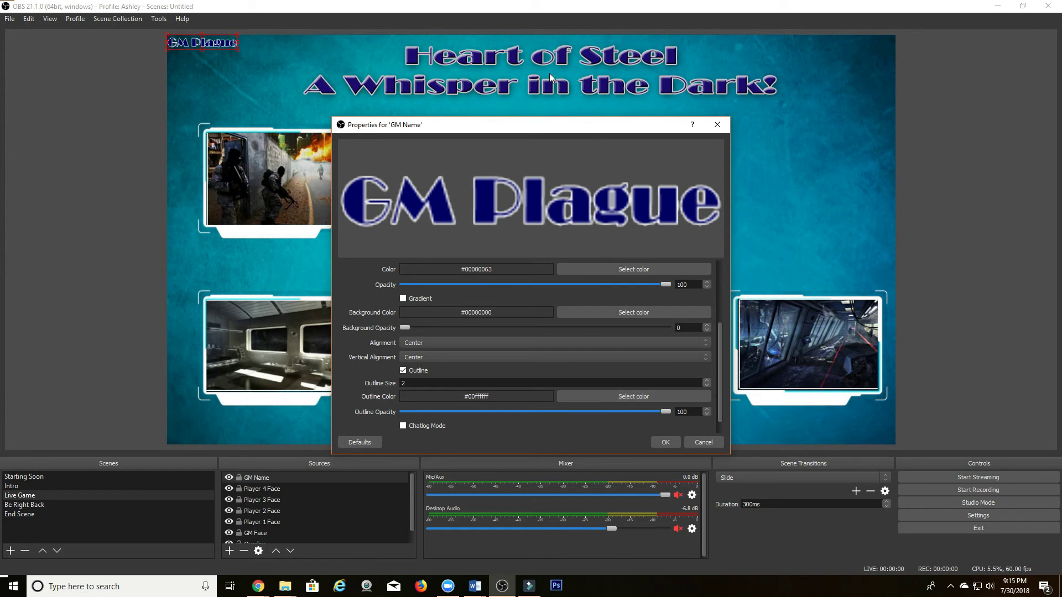
Try a medium grey outline colour, #919191, on the GM Name text.
left_click(621, 401)
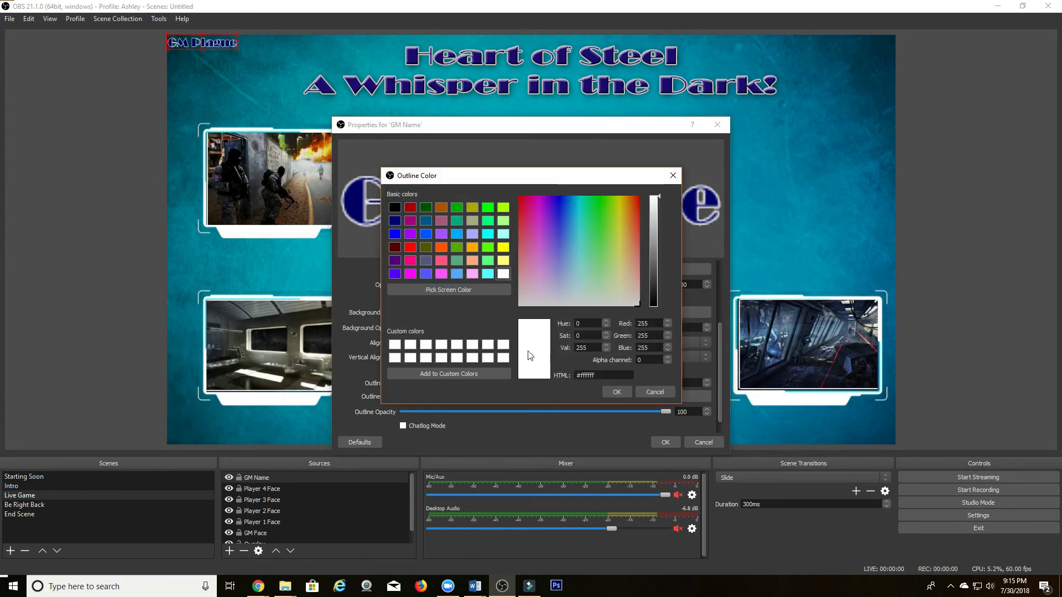
left_click_drag(658, 199, 659, 242)
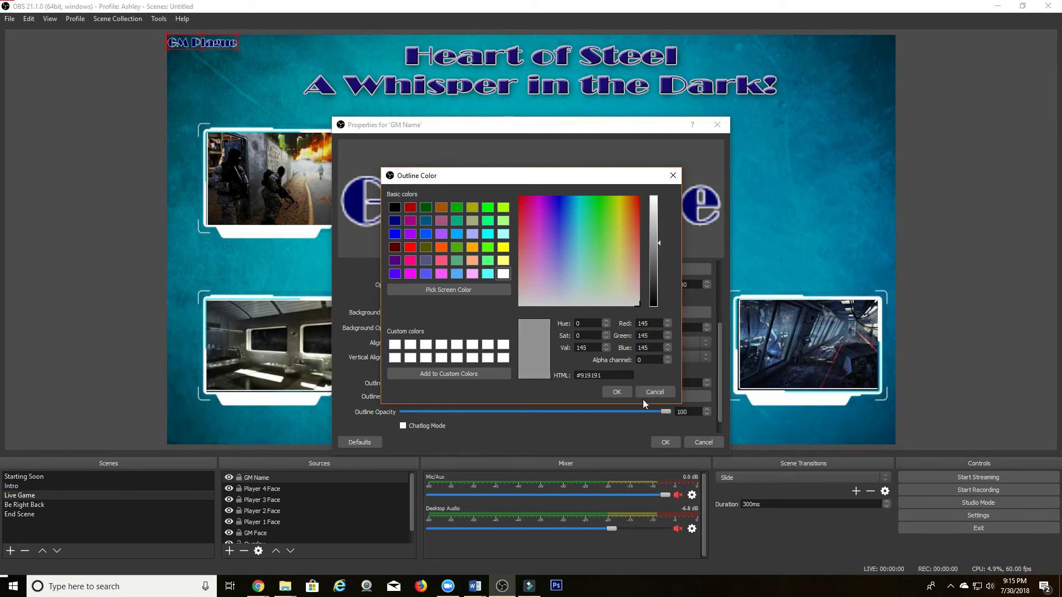
left_click(606, 393)
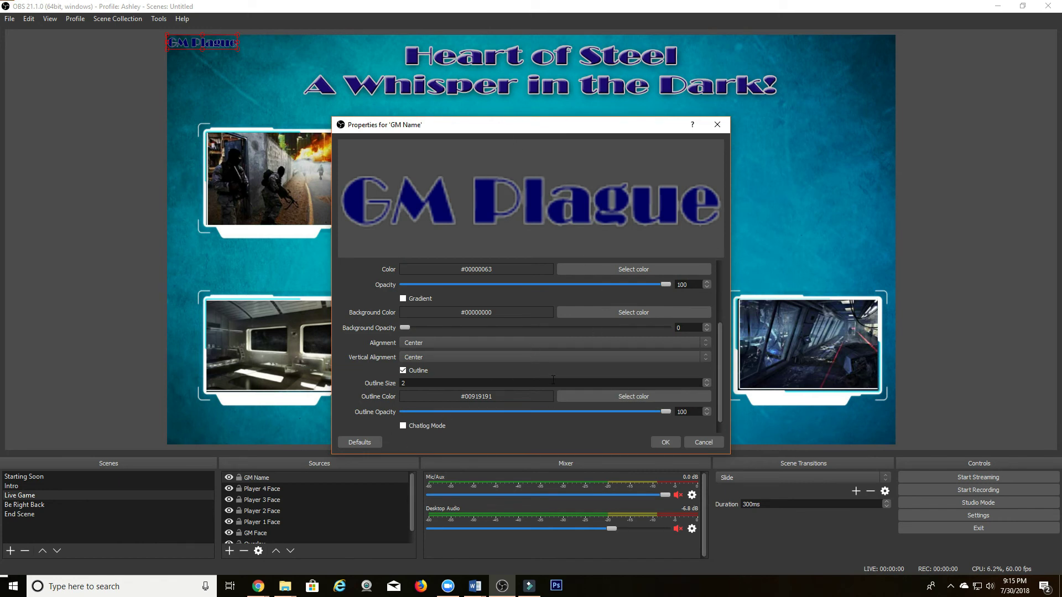
Set the GM Name text's outline colour to light grey, #b9b9b9.
left_click(649, 398)
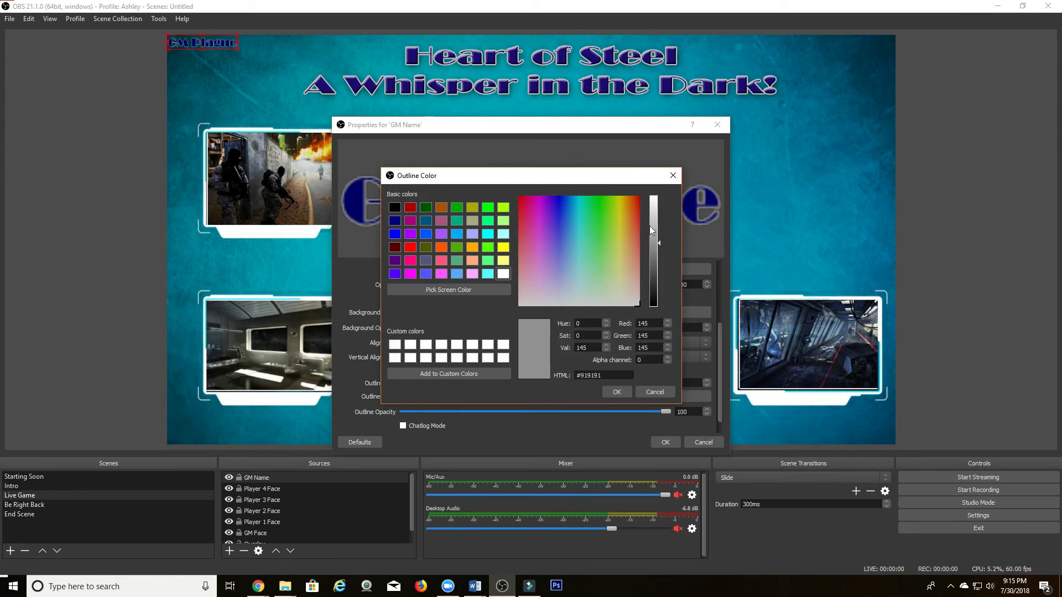
left_click(653, 225)
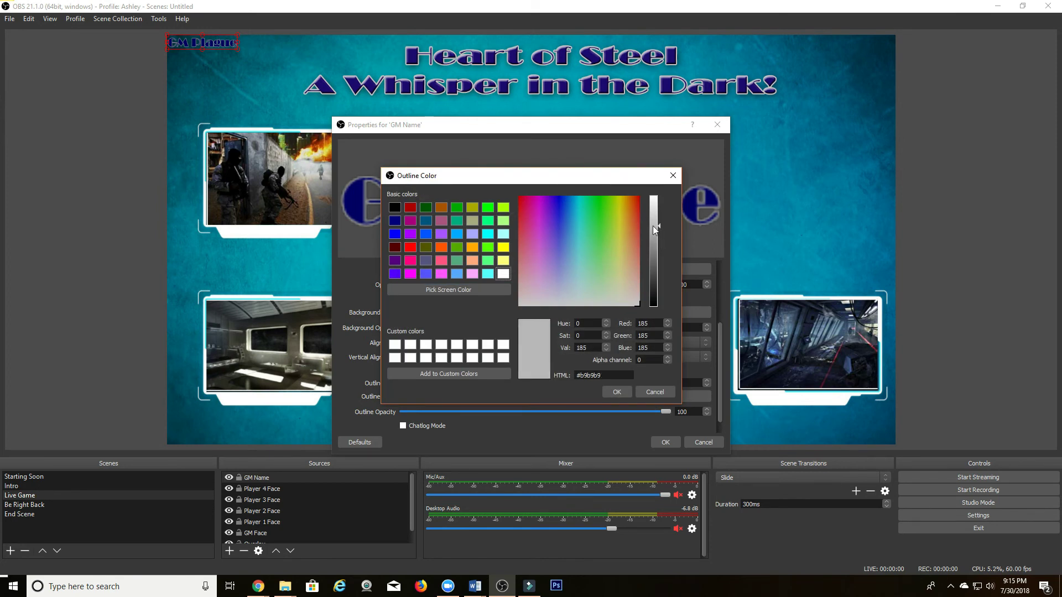
left_click(617, 392)
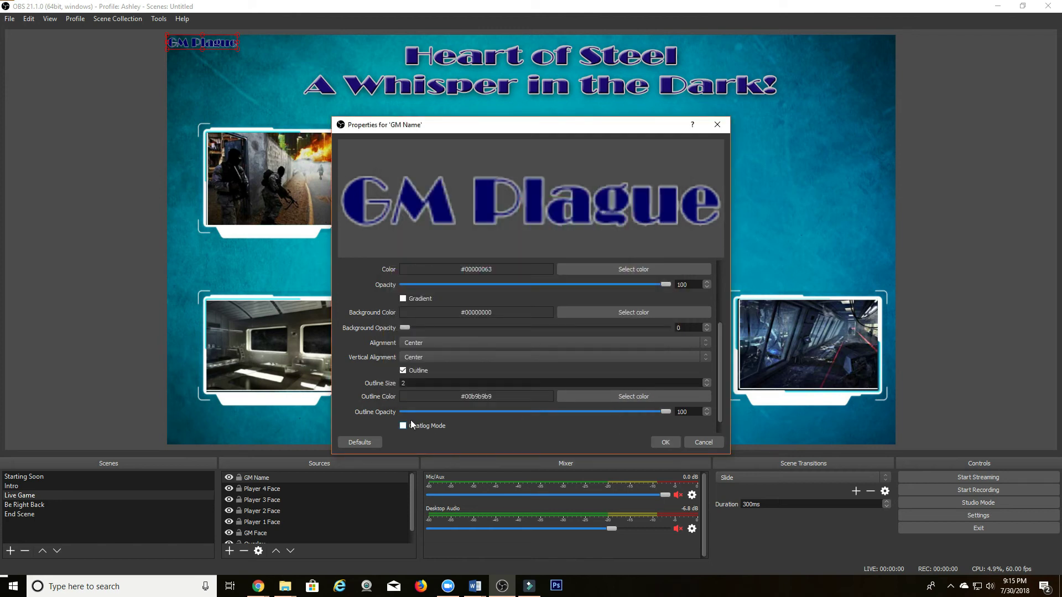
Increase the GM Name text's outline size and place the label on the white plate beneath the GM face frame.
left_click(706, 380)
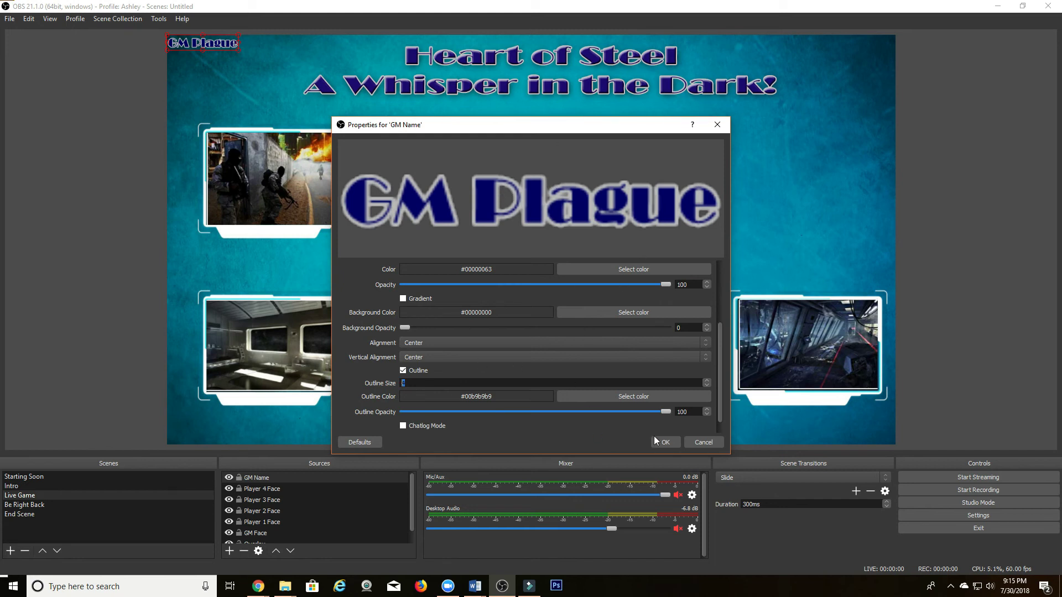
left_click(666, 443)
left_click_drag(219, 44, 290, 235)
left_click(327, 283)
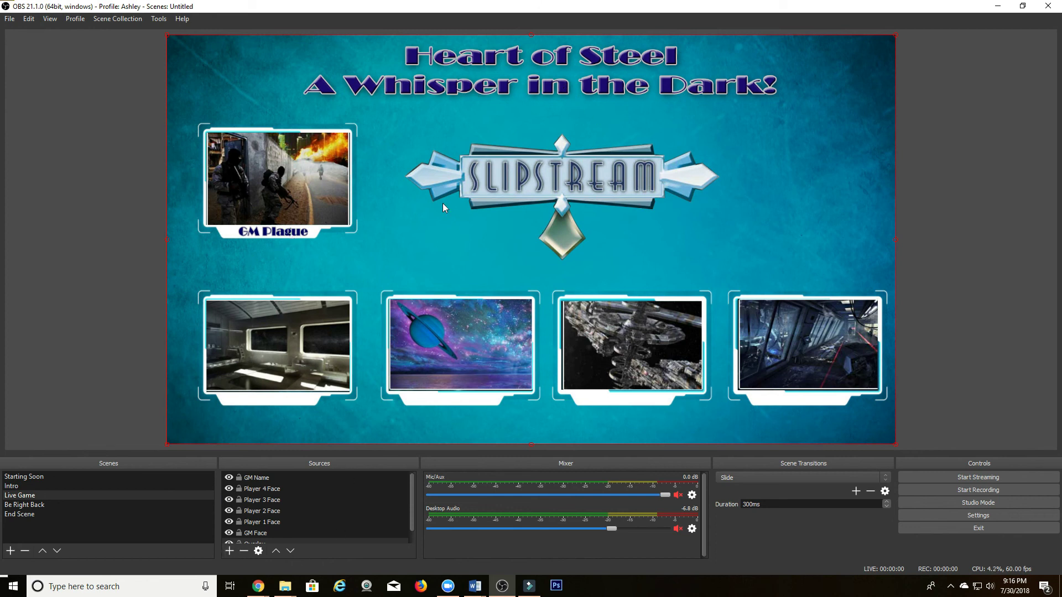
Preview the Starting Soon and Intro scenes in order, and lower the Intro Video source's audio volume.
left_click(34, 479)
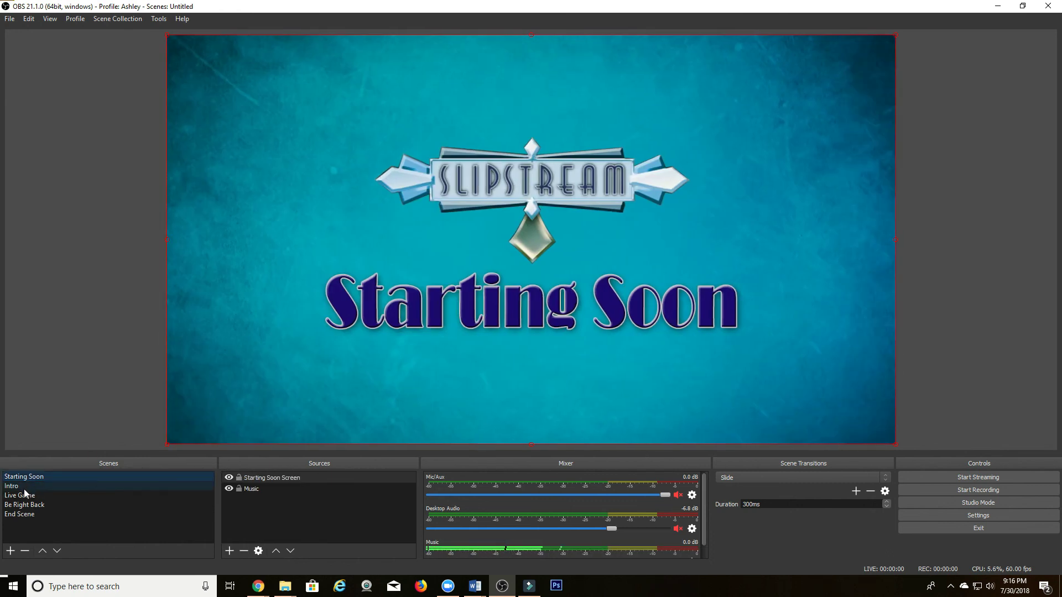
left_click(25, 489)
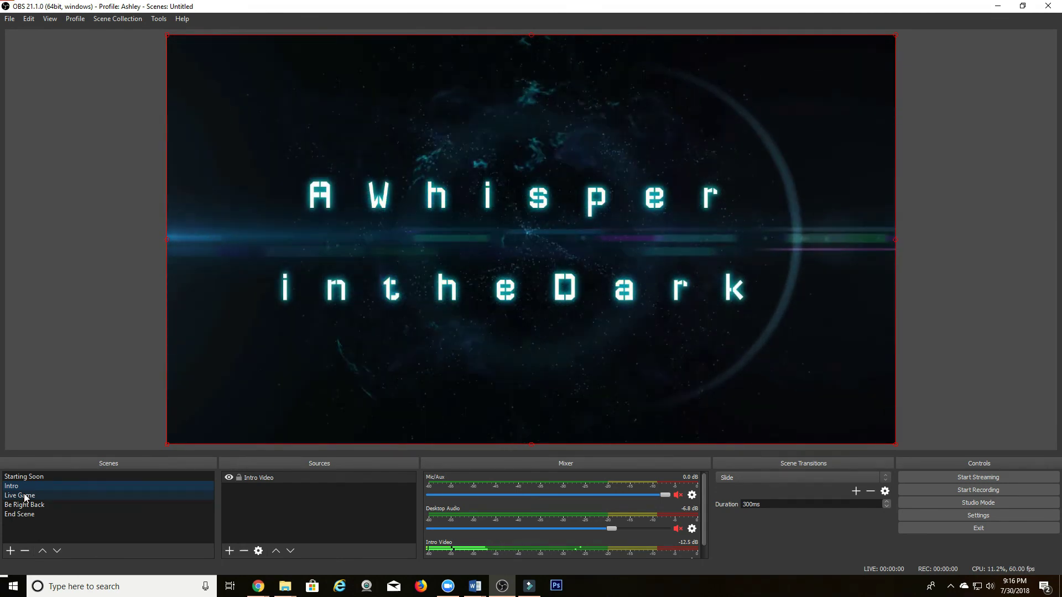
scroll(600, 542, "down", 1)
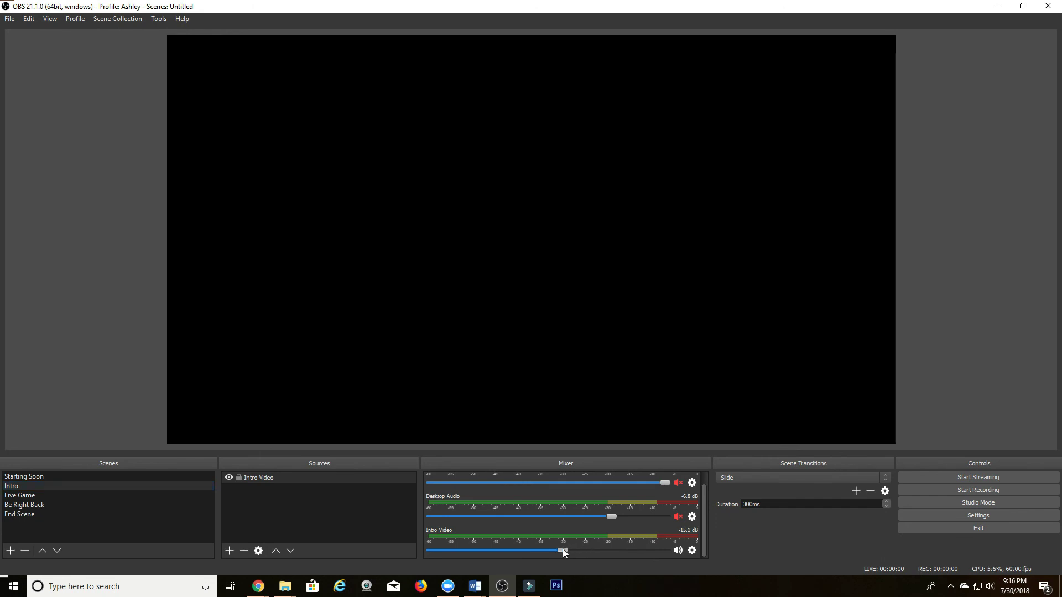
left_click_drag(532, 553, 514, 549)
Switch to the Live Game scene and unmute both the Mic/Aux and Desktop Audio channels.
left_click(19, 496)
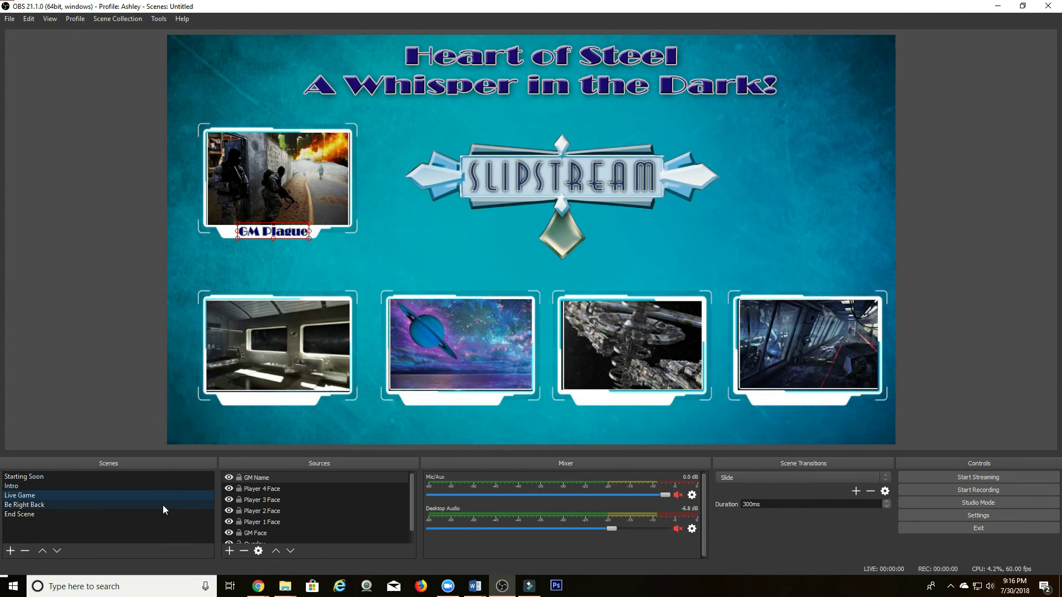
left_click(677, 495)
left_click(678, 530)
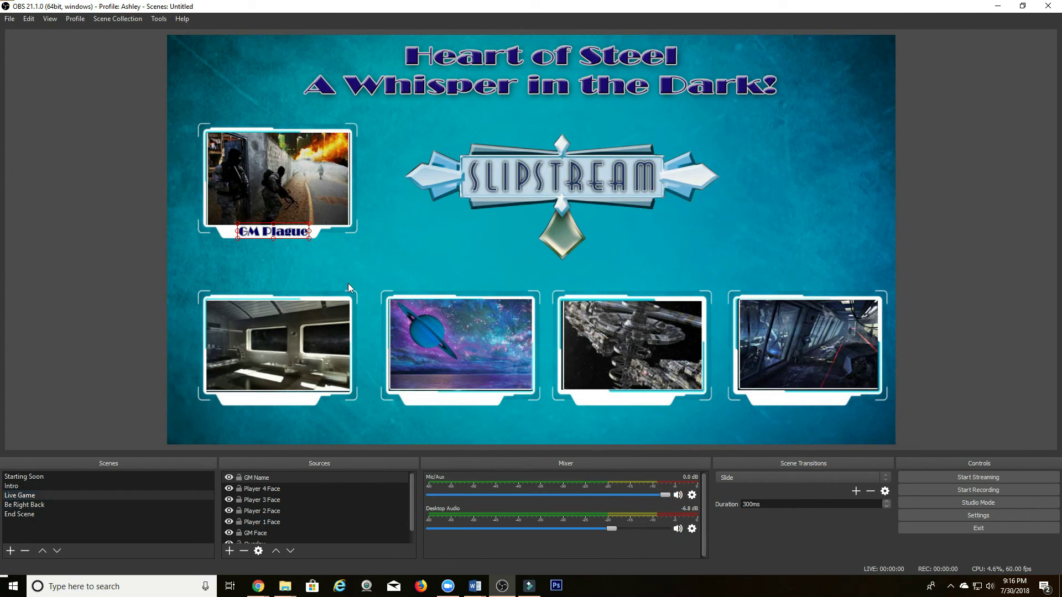
left_click(372, 256)
left_click(102, 272)
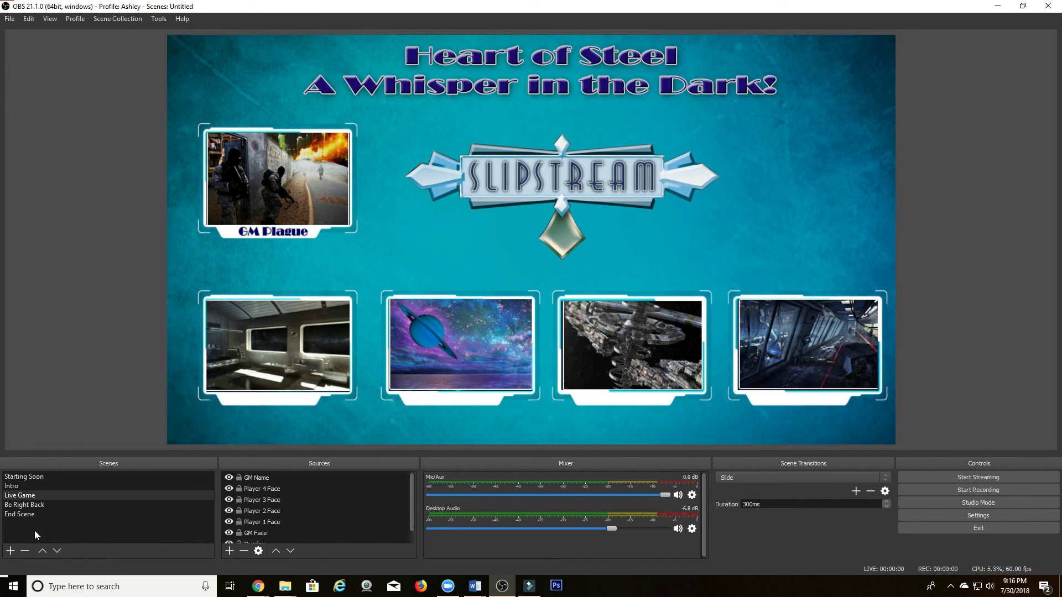
Preview the Be Right Back scene, return to Live Game, and finish on the End Scene.
left_click(42, 510)
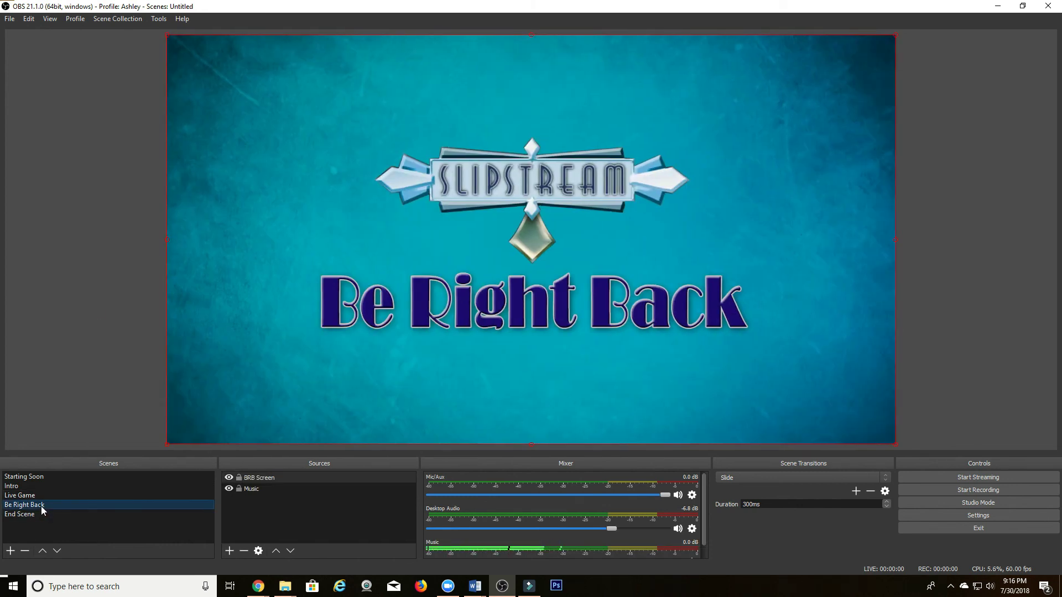
left_click(33, 497)
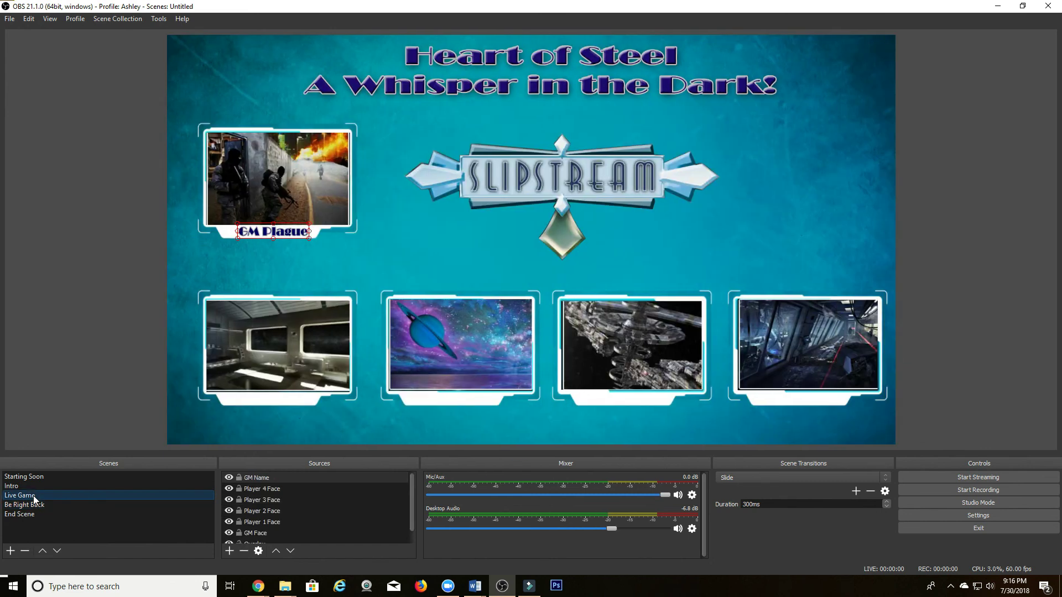
left_click(30, 514)
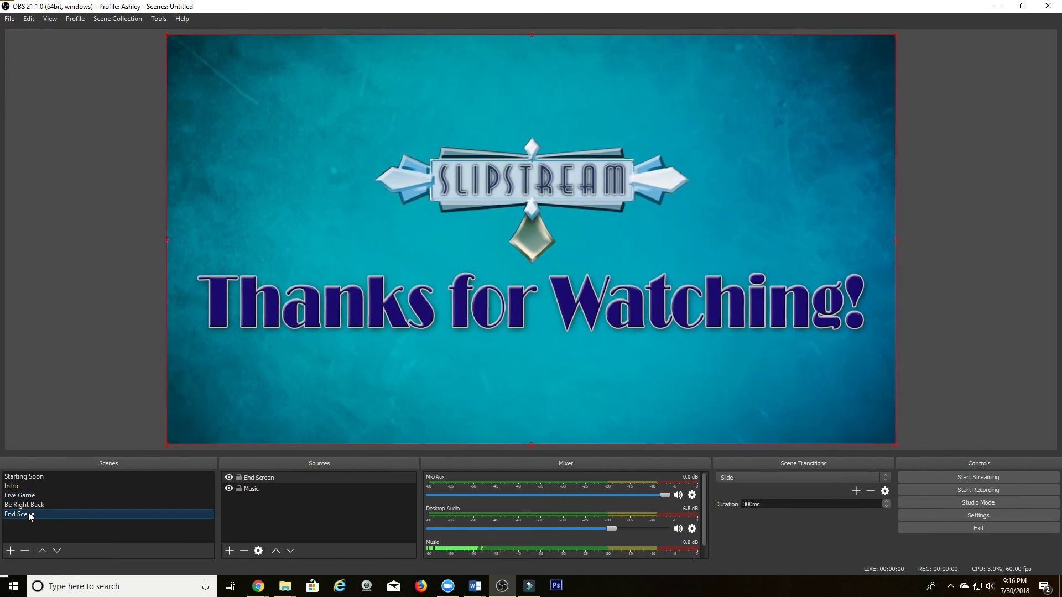